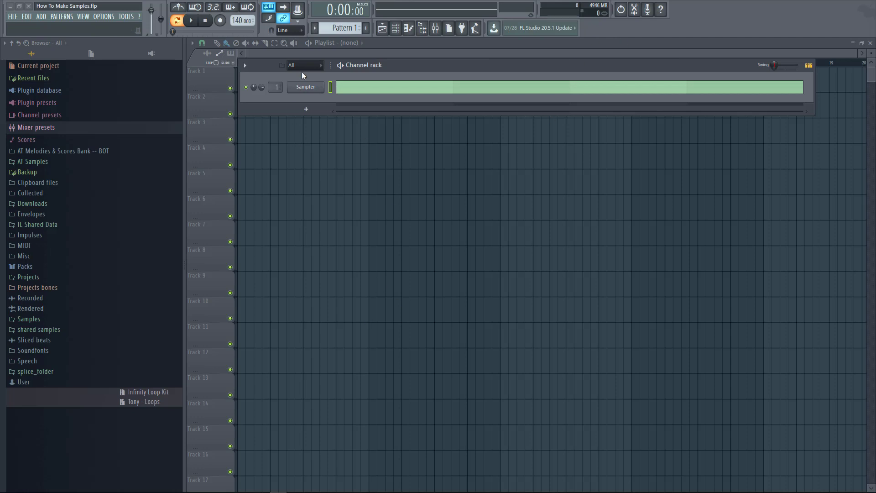
Open the Sampler channel's piano roll and review the Stamp scale list and the Helpers options.
left_click(358, 87)
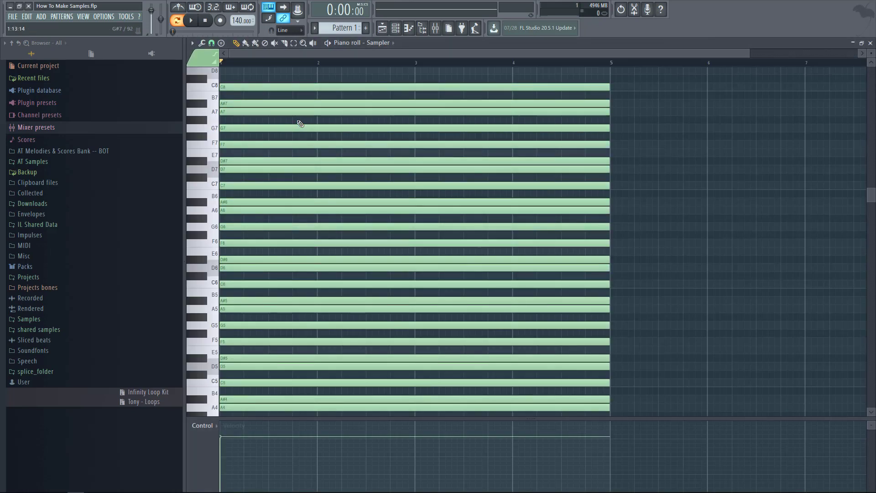
left_click(232, 43)
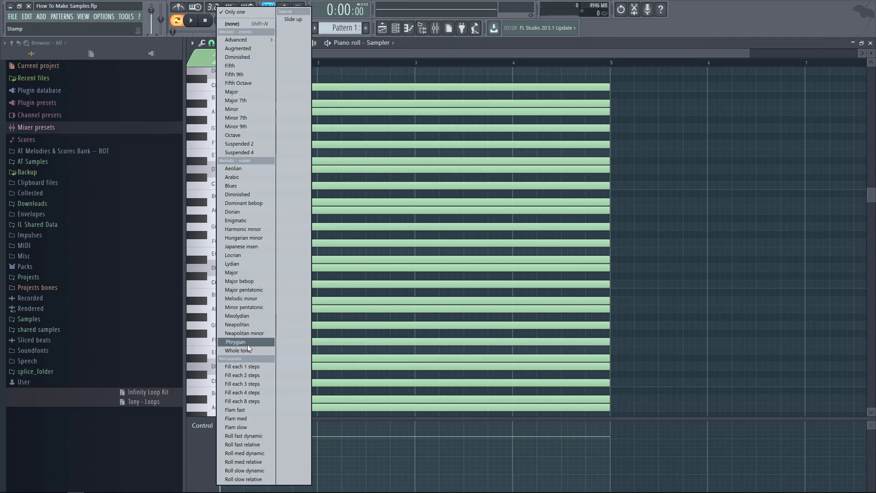
left_click(653, 302)
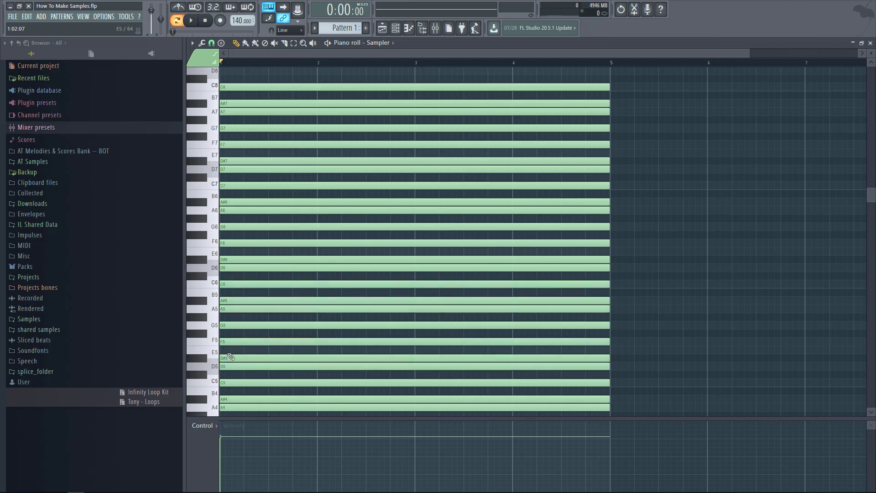
left_click(192, 44)
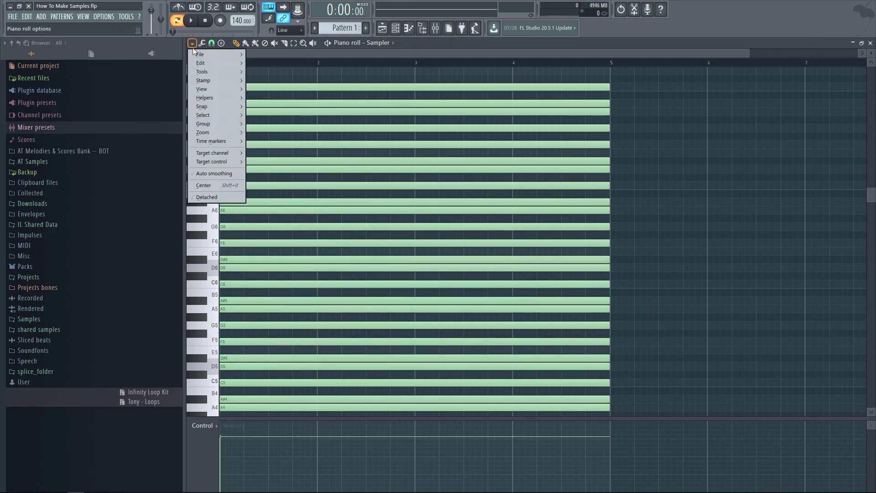
mouse_move(220, 98)
mouse_move(274, 105)
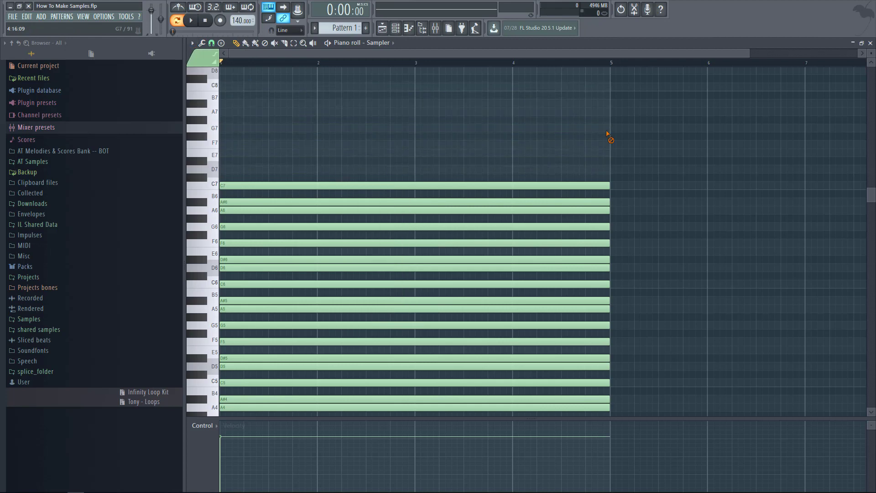
key("Delete")
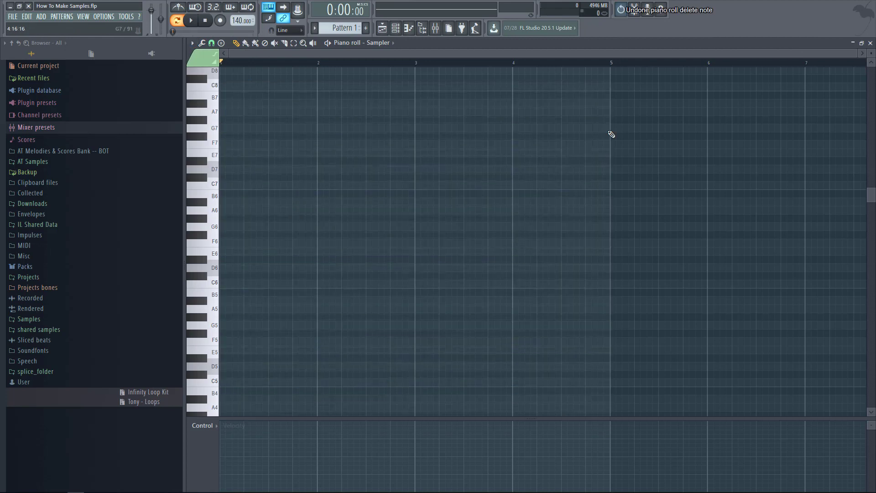
key("ctrl+alt+z")
key("ctrl+alt+z")
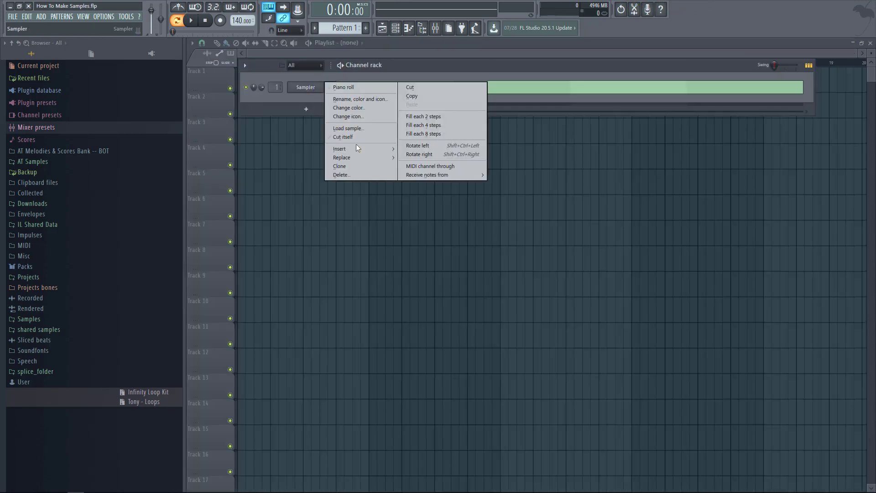
Set the project tempo to 130 BPM.
right_click(235, 22)
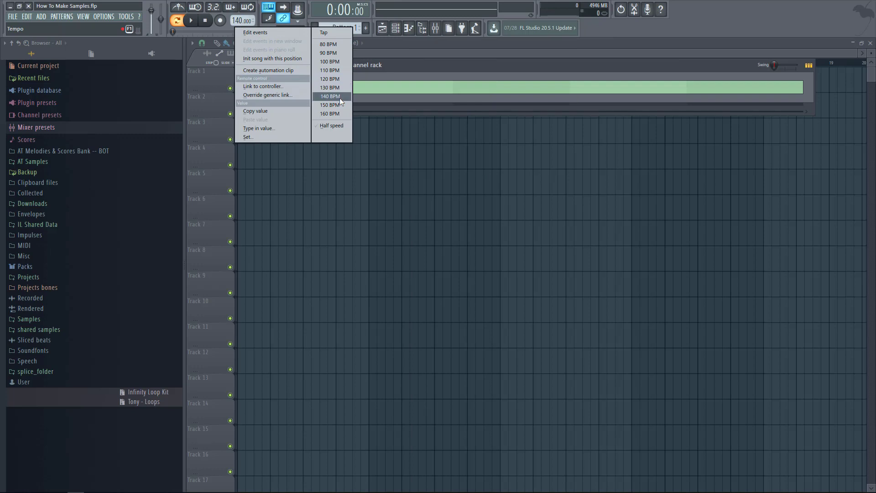
left_click(344, 86)
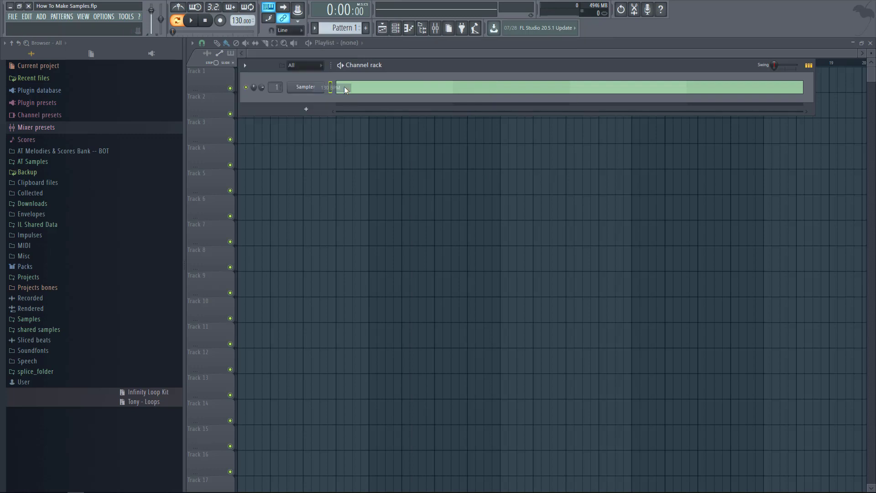
Insert a Piano V2 [64bit] instrument channel and show its piano roll.
right_click(300, 91)
mouse_move(356, 149)
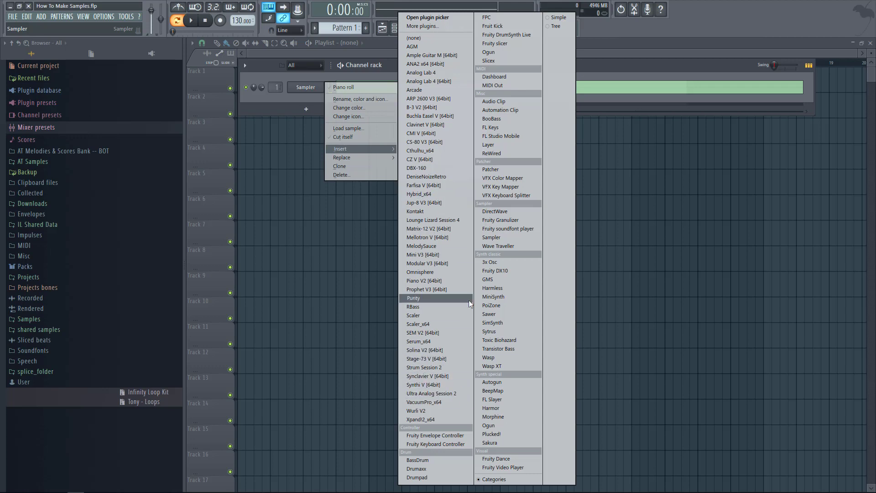
left_click(456, 279)
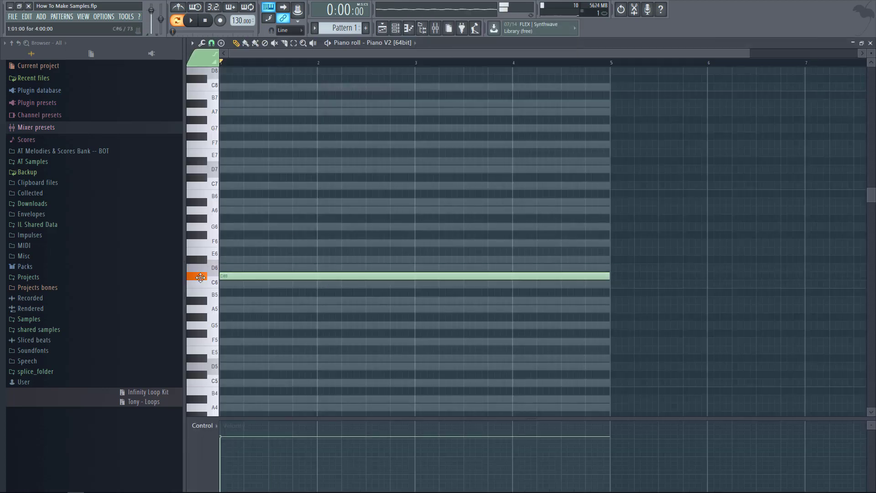
Build a one-bar chord at bar 1 from the notes D6, F6, A6 and D7.
left_click_drag(611, 269, 317, 269)
left_click(224, 242)
left_click(223, 209)
left_click(224, 186)
left_click_drag(222, 185, 222, 168)
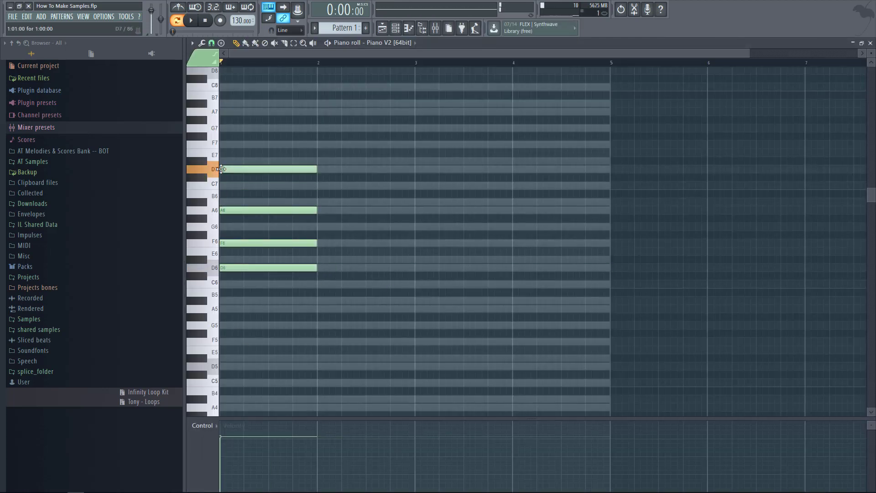
Add one-bar bass notes D5 and D4 beneath the bar 1 chord.
left_click(223, 365)
scroll(228, 356, "down", 4)
left_click(224, 399)
Vary the velocities of the bar 1 notes F6, A6, D7 and D5.
scroll(274, 319, "up", 1)
left_click(250, 195, "ctrl")
scroll(250, 195, "down", 3)
left_click(250, 159, "ctrl")
left_click(253, 121, "ctrl")
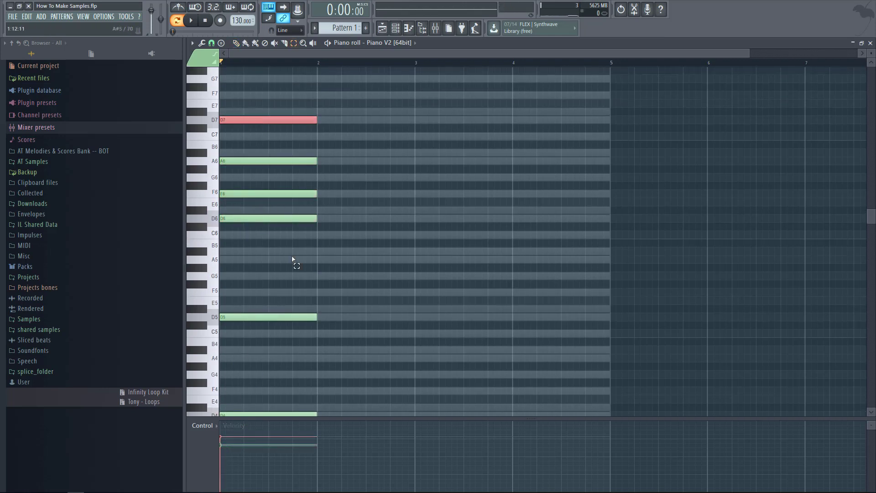
left_click(223, 448)
left_click(255, 317, "ctrl")
left_click(223, 442)
Extend the D6, D5 and D4 notes to two bars, up to the start of bar 3.
left_click(299, 206, "ctrl")
left_click(300, 177)
right_click(302, 177)
scroll(295, 222, "down", 2)
left_click_drag(331, 138, 413, 346)
left_click(402, 312, "ctrl")
Add one-bar chords F5, A5, C6 at bar 3 and A5, C6, F6 at bar 4, and play the pattern.
left_click(420, 223)
left_click_drag(609, 222, 525, 189)
left_click(420, 189)
left_click(518, 163)
left_click(420, 163)
key("space")
scroll(516, 143, "up", 3)
left_click(520, 197)
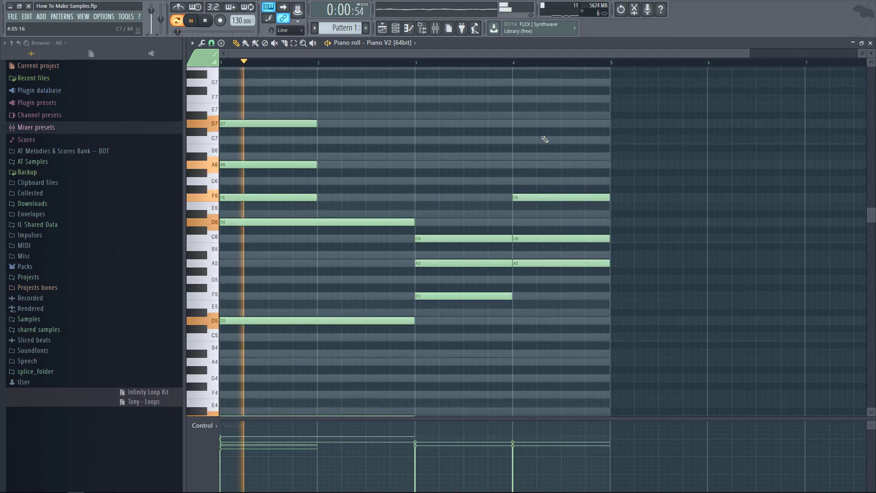
Raise bar 3's A5 to A#5 and C6 to D6, and bar 4's C6 to D6, then stop playback.
scroll(544, 139, "down", 3)
left_click_drag(458, 214, 458, 205)
left_click_drag(456, 189, 456, 173)
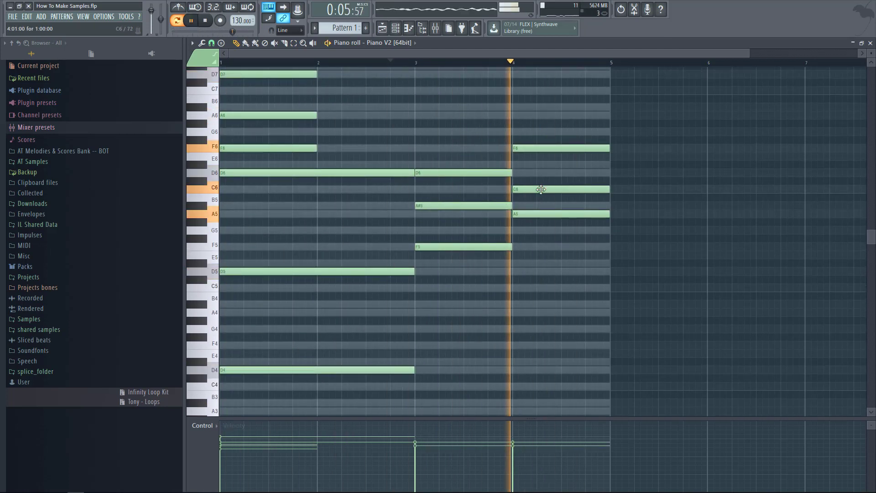
left_click_drag(541, 189, 539, 173)
key("space")
Add one-bar bass notes F4 and F3 at bar 3 and A4 and A3 at bar 4.
scroll(534, 166, "down", 1)
scroll(403, 126, "down", 5)
left_click(386, 222)
left_click_drag(542, 223, 461, 223)
left_click(311, 247)
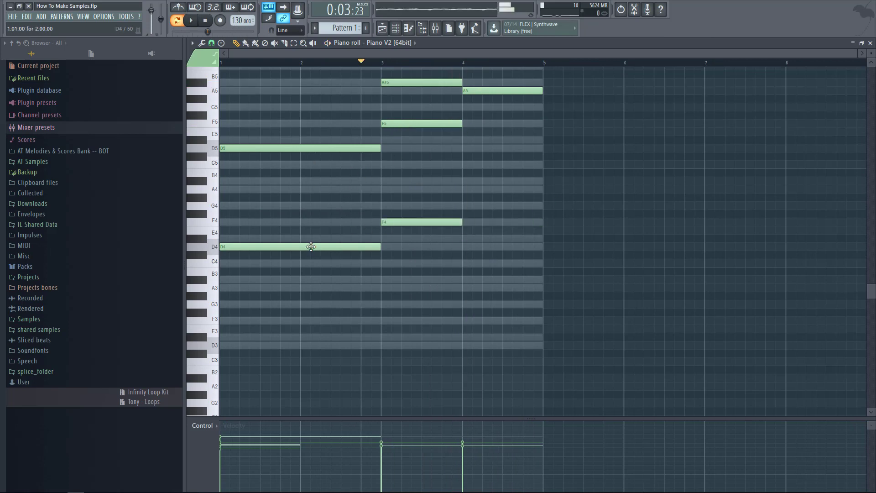
left_click(387, 321)
left_click_drag(542, 322, 450, 327)
left_click(467, 190)
left_click(465, 289)
Place a descending run of F7, D#7, C7 and A#6 in the second half of bar 2.
scroll(463, 290, "up", 5)
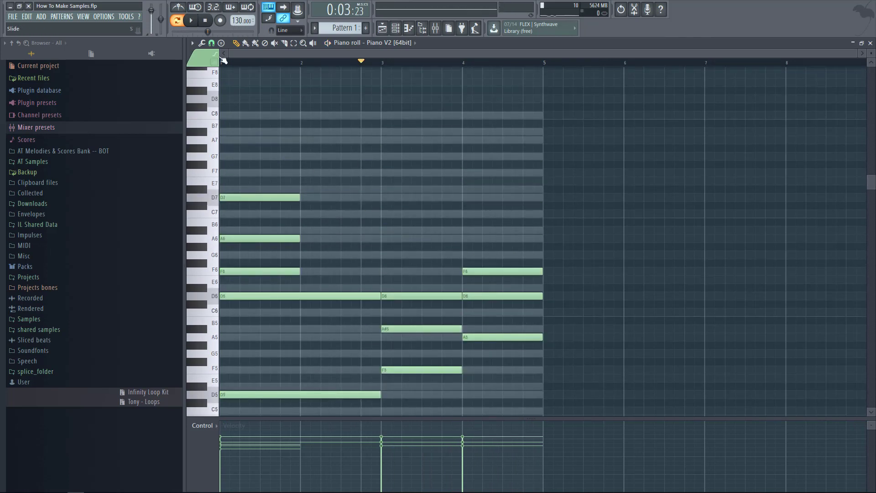
left_click(354, 172)
scroll(346, 191, "up", 1)
left_click(363, 189)
left_click(379, 213)
left_click(394, 230)
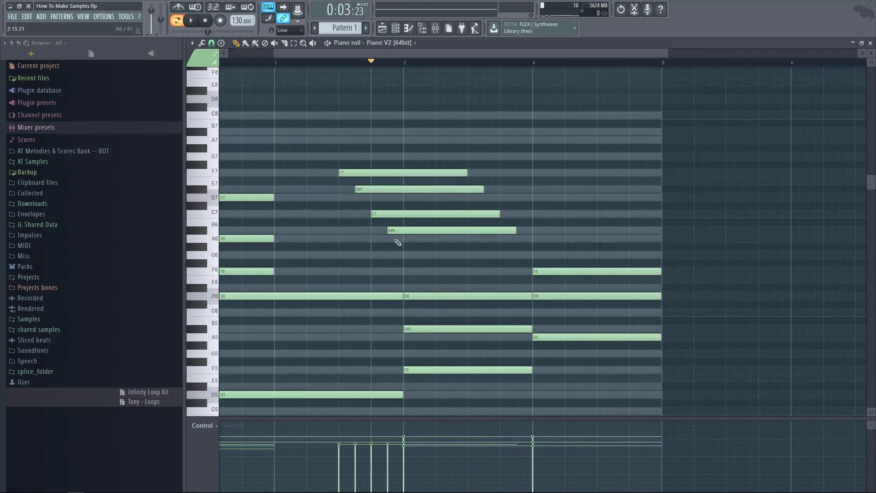
Move the descending run down three semitones to D7, C7, A6 and G6 and audition it.
scroll(406, 239, "down", 1)
key("space")
left_click_drag(465, 160, 417, 240)
key("space")
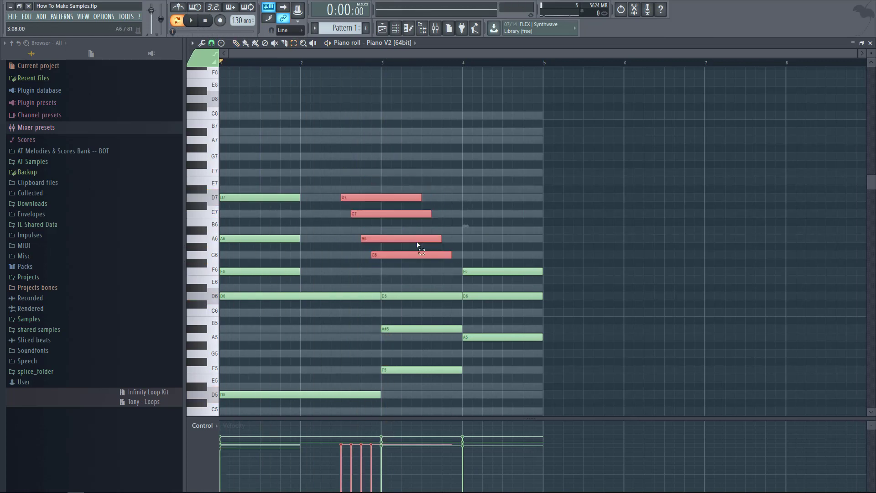
key("space")
key("space")
Apply quick legato to the descending run, add a short G6 pickup before it and audition the result.
key("ctrl+l")
left_click(409, 255, "ctrl")
scroll(410, 256, "up", 2)
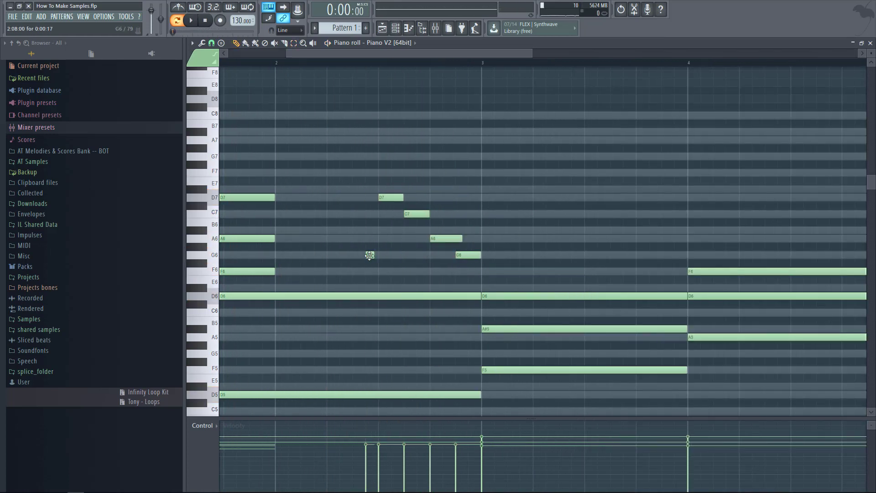
key("space")
key("space")
Add a melody note about half a bar long at the start of bar 3 and place it on A6.
left_click(485, 214)
left_click_drag(490, 215, 595, 220)
key("space")
left_click_drag(538, 216, 534, 240)
scroll(441, 243, "down", 2)
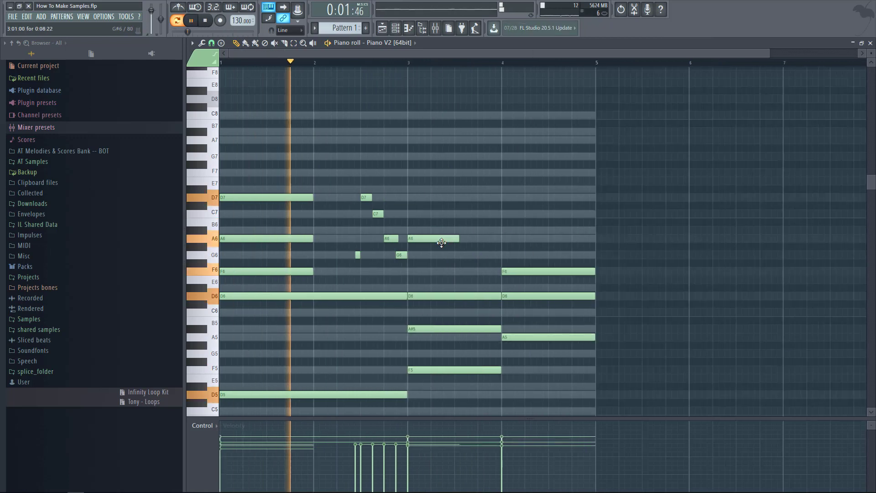
Add the overlapping melody notes C7 and A#6 in the second half of bar 3 and shorten both.
key("space")
left_click(459, 214)
left_click(482, 231)
key("space")
left_click_drag(506, 214, 484, 214)
left_click_drag(529, 231, 511, 232)
key("space")
Continue the melody through bar 4 with descending notes A6, G6 and F6, and play the pattern.
left_click(535, 238)
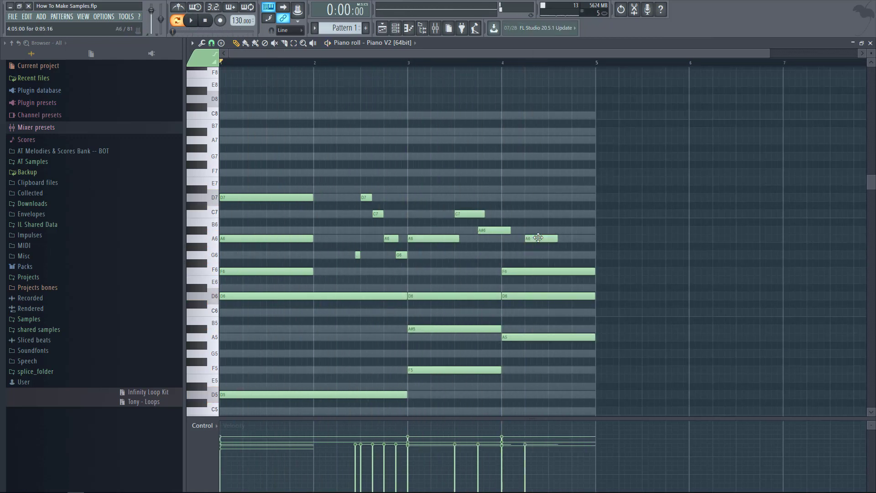
left_click(551, 255)
left_click(573, 271)
key("space")
scroll(264, 212, "down", 1)
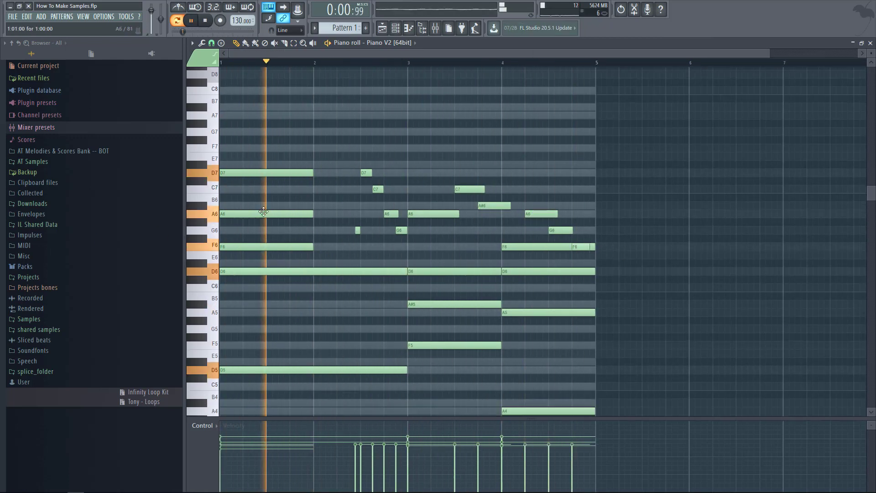
Add a one-bar F7 at bar 2 and short lower notes A5 and F5 leading into bar 3.
left_click(319, 147)
left_click(392, 304)
left_click(396, 346)
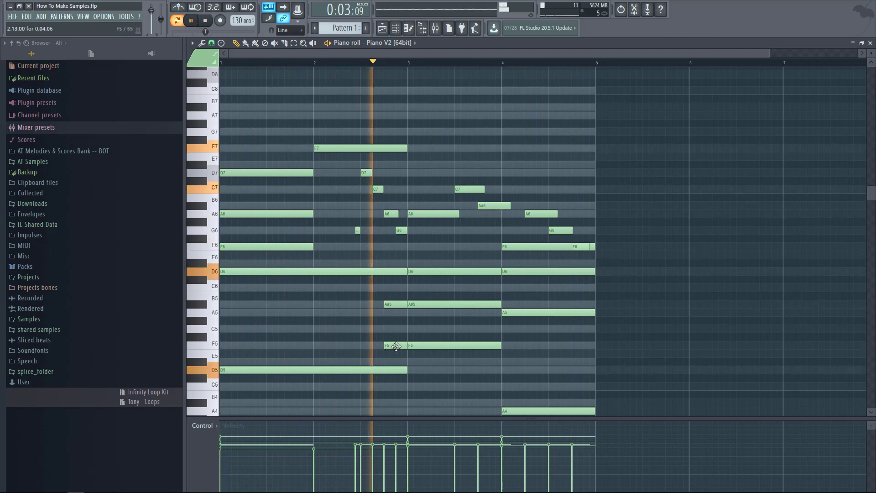
left_click_drag(392, 304, 369, 313)
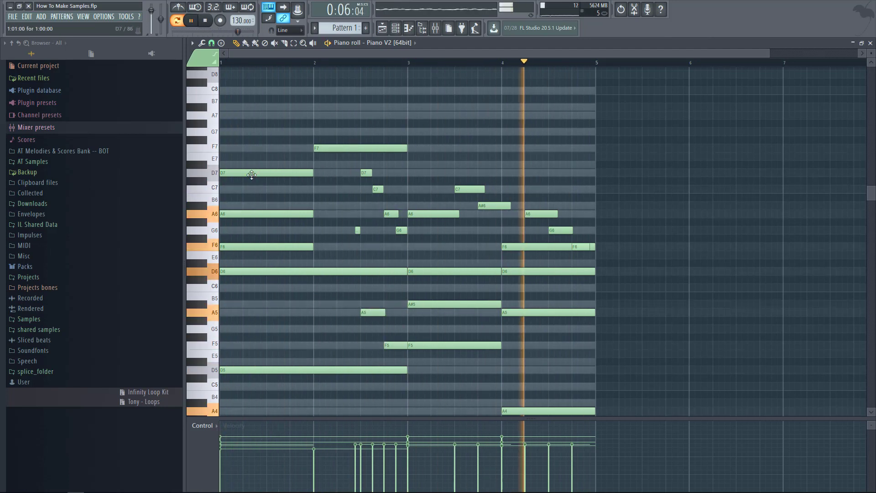
key("space")
Add a half-bar A7 and a quarter-bar F7, both ending at bar 2, and play the pattern.
left_click(269, 115)
left_click_drag(359, 115, 313, 115)
mouse_move(291, 140)
left_mouse_down()
mouse_move(291, 132)
mouse_move(312, 133)
mouse_move(299, 148)
left_mouse_up()
scroll(296, 135, "up", 3)
key("space")
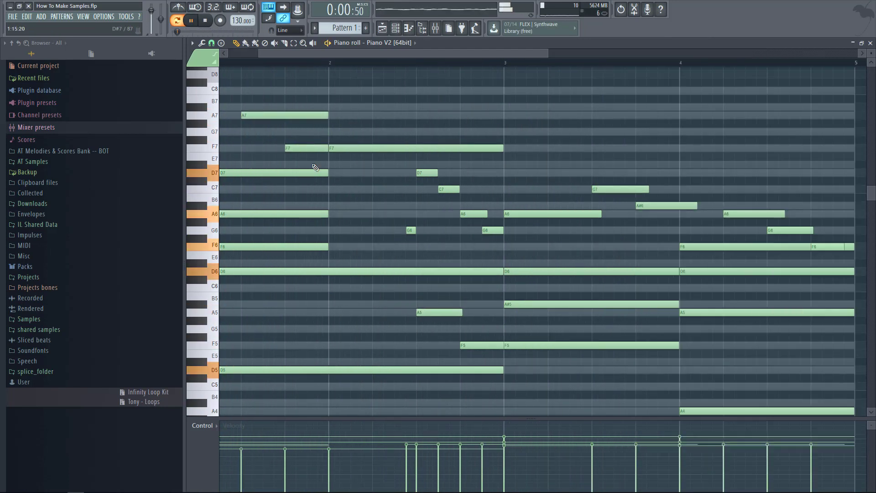
Strum the F6, A6 and D7 chord notes in bar 1.
scroll(332, 170, "down", 3)
left_click_drag(315, 255, 295, 175, "ctrl")
key("alt+s")
key("Return")
Adjust the velocities of the short melody run at the end of bar 2.
left_click_drag(337, 168, 380, 236, "ctrl")
left_click_drag(336, 444, 372, 443)
right_click(418, 346)
key("ctrl+z")
Strum the F5, A#5 and D6 chord in bar 3 and shorten its notes slightly.
left_click_drag(445, 265, 407, 375, "ctrl")
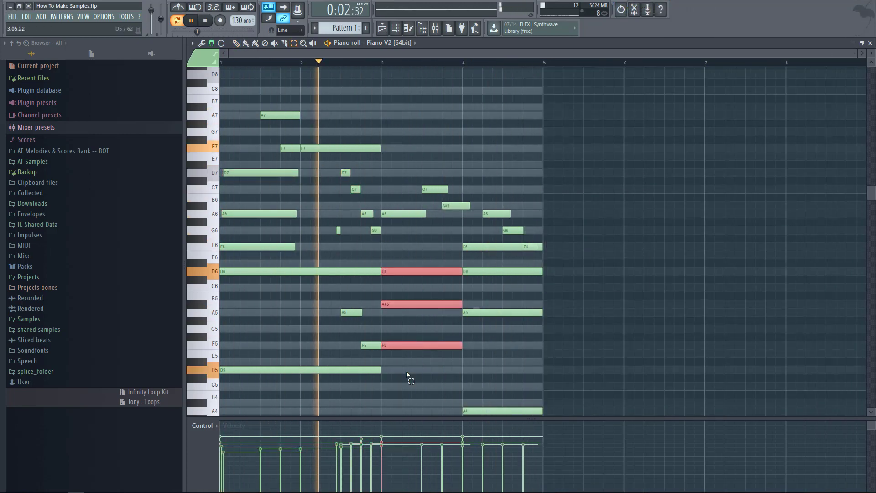
key("alt+s")
key("Return")
left_click_drag(463, 304, 458, 304)
left_click(427, 364, "ctrl")
Add short lower notes A5 and G5 in the second half of bar 3, and D5 and F5 in bar 4.
left_click(425, 312)
left_click(445, 329)
scroll(471, 250, "down", 5)
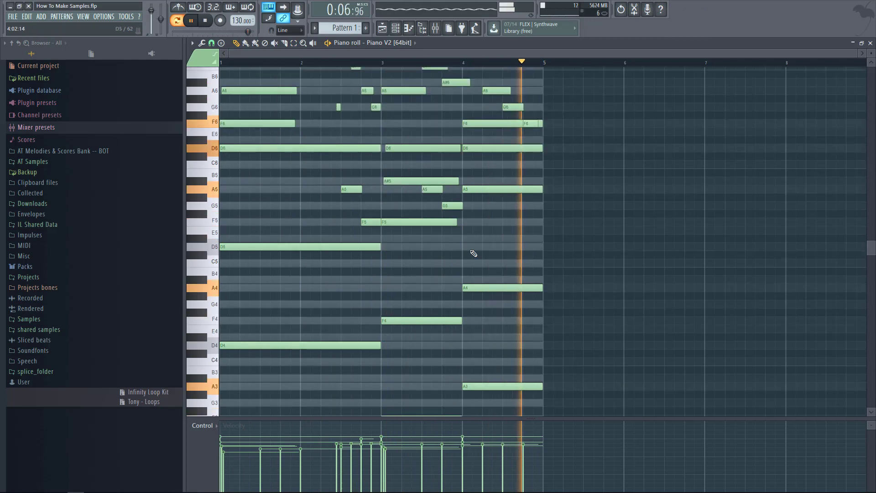
left_click(486, 247)
left_click(528, 238)
left_click_drag(501, 247, 531, 222)
Add a high descending line of C8 ending bar 2 and A7, G7, F7 and D7 across bar 3.
scroll(531, 213, "up", 6)
left_click(391, 132)
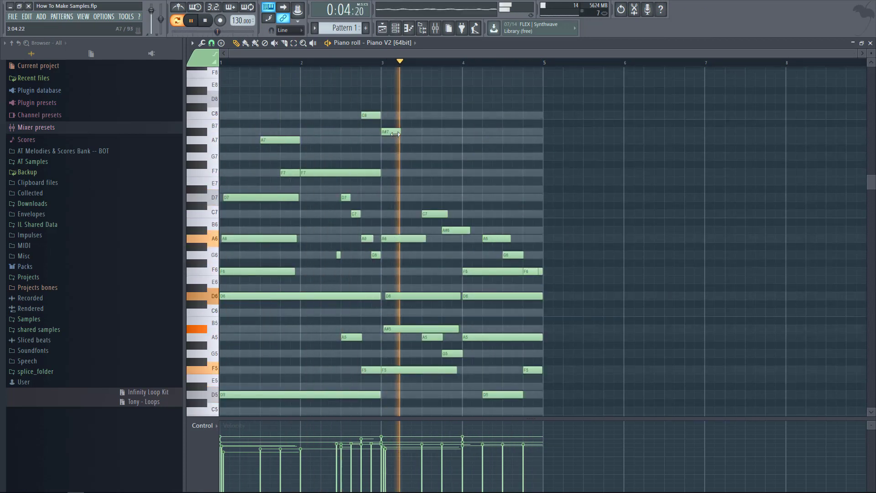
left_click_drag(391, 132, 391, 140)
left_click(408, 156)
left_click(429, 173)
left_click(450, 198)
Sketch the high line of bar 4 with a short D7 pickup followed by F7 and D#7.
left_click(488, 189)
left_click(509, 198)
left_click(528, 189)
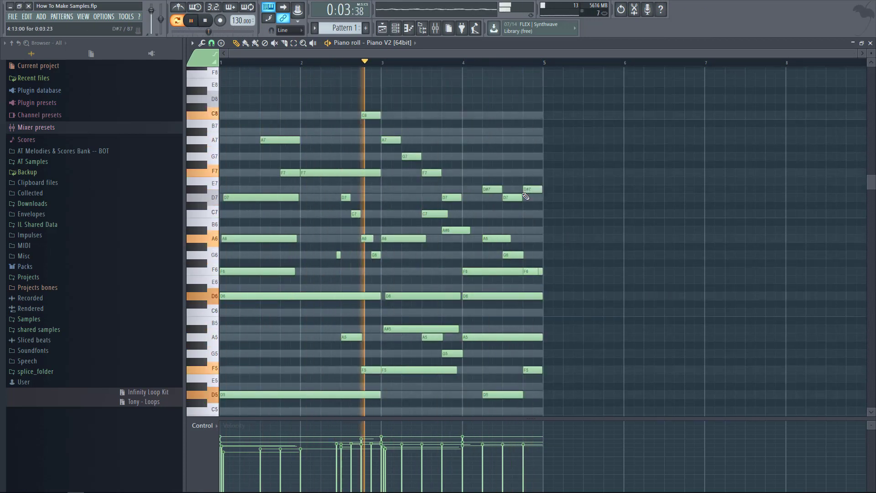
right_click(532, 189)
mouse_move(495, 189)
left_mouse_down()
mouse_move(495, 174)
mouse_move(510, 190)
mouse_move(485, 189)
left_mouse_up()
scroll(479, 189, "up", 3)
left_click(480, 189)
left_click_drag(481, 190, 481, 197)
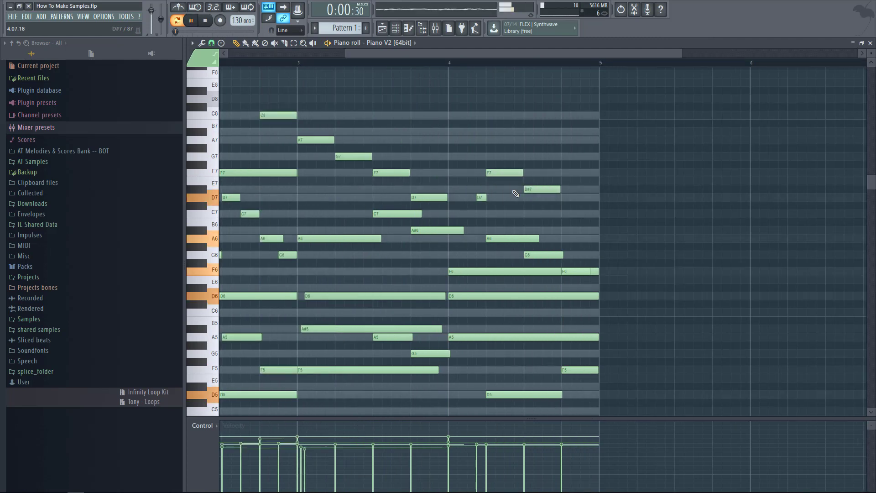
Add a D7 at the end of bar 4's high line and delete the short D7 pickup.
left_click(517, 189)
left_click(566, 198)
left_click_drag(570, 197, 594, 197)
right_click(519, 189)
left_click_drag(485, 198, 474, 200)
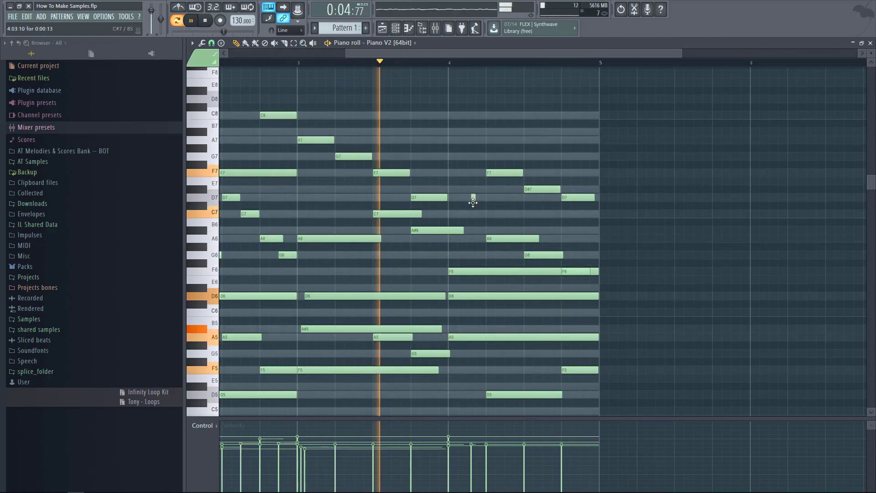
right_click(473, 199)
Lower the last two high notes of bar 4 to D7 and C7 and add a short A6 at the end.
left_click_drag(542, 190, 542, 197)
left_click_drag(575, 198, 575, 214)
left_click(584, 239)
Ramp down the velocities of bar 4's high notes F7, D7, C7 and A6.
left_click_drag(613, 238, 495, 167)
left_click(509, 238, "ctrl+shift")
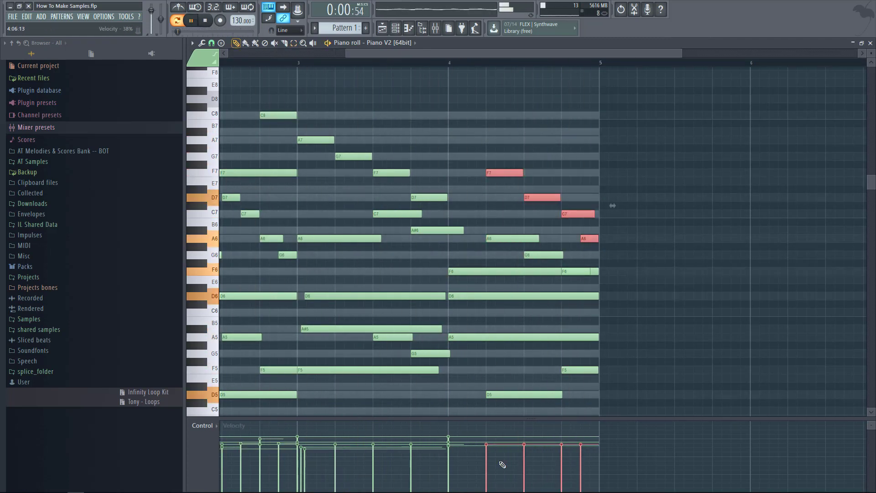
left_click_drag(487, 438, 582, 450)
Randomize the velocities of all notes in the pattern.
scroll(498, 366, "down", 3)
key("ctrl+a")
key("alt+r")
key("Return")
Duplicate the bass notes D4, F3 and A3 one octave lower as D3, F2 and A2.
scroll(544, 317, "down", 3)
scroll(502, 297, "down", 5)
left_click(252, 224, "ctrl")
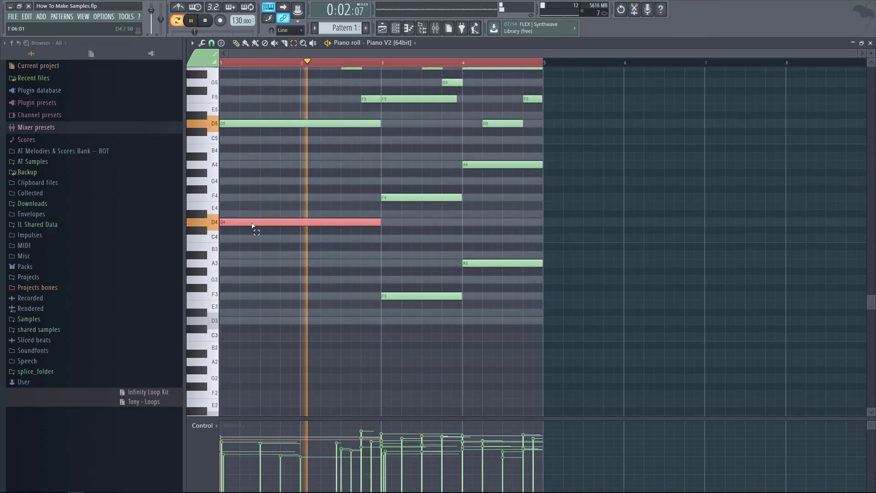
left_click(420, 296, "ctrl+shift")
left_click(495, 263, "ctrl+shift")
left_click_drag(251, 222, 141, 321)
scroll(333, 248, "down", 1)
left_click(332, 249, "ctrl")
scroll(333, 249, "up", 3)
scroll(332, 248, "down", 2)
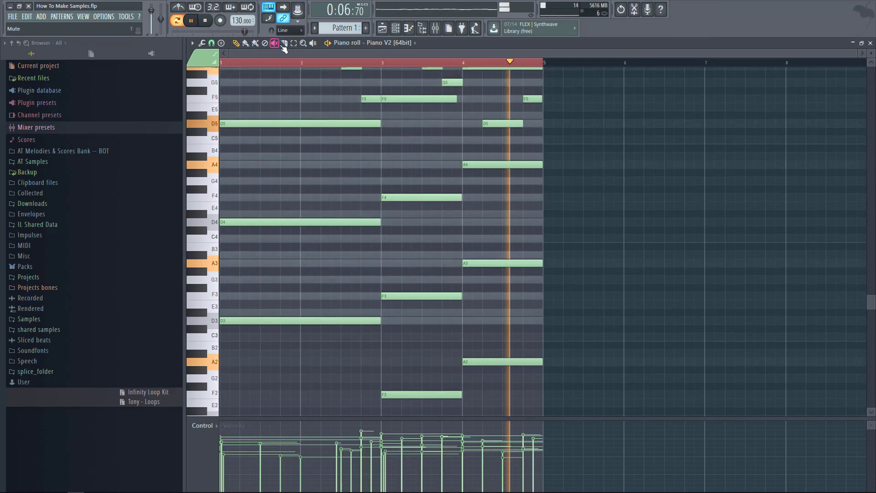
Slice the long sustained D notes of the first two bars at the start of bar 2.
left_click(284, 43)
left_click_drag(300, 109, 333, 343)
scroll(335, 261, "up", 4)
left_click(335, 246, "ctrl")
scroll(338, 251, "down", 3)
left_click(342, 251, "ctrl")
left_click(333, 154, "ctrl")
left_click(328, 252, "ctrl+shift")
key("ctrl+Up")
scroll(336, 151, "up", 3)
left_click(336, 150, "ctrl")
scroll(335, 229, "down", 1)
scroll(345, 313, "down", 3)
scroll(344, 269, "up", 4)
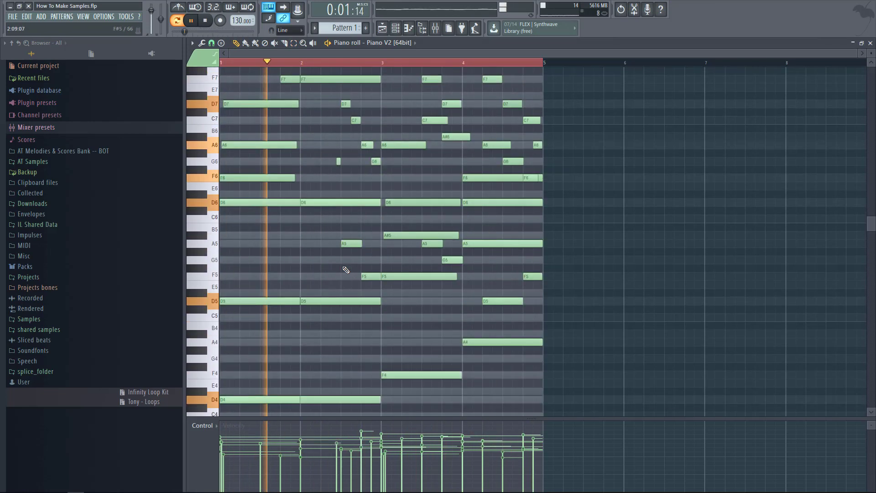
Add short high notes in the second half of bar 2, including an F7 on its last beat, and select all notes.
scroll(346, 269, "up", 3)
right_click(335, 243)
right_click(335, 244)
key("F7")
left_click(307, 86)
left_click_drag(342, 277, 365, 202)
key("F7")
key("space")
left_click(354, 170)
key("space")
left_click_drag(337, 153, 394, 215)
left_click_drag(400, 202, 385, 182)
key("ctrl+Down")
left_click(426, 178, "ctrl")
scroll(426, 178, "down", 9)
key("ctrl+a")
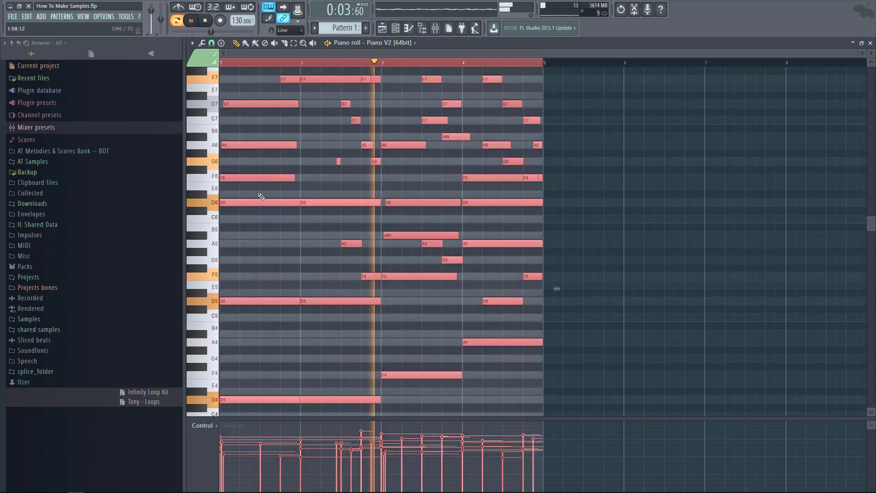
Open the Piano V2 instrument and load the German Init preset.
key("F7")
left_click(307, 87)
left_click(537, 117)
left_click(536, 117)
Adjust the room's wet mix and the master equalizer bands, setting the high shelf gain to 4.16 dB.
left_click_drag(650, 430, 650, 422)
mouse_move(765, 438)
left_mouse_down()
mouse_move(764, 423)
mouse_move(763, 444)
left_mouse_up()
left_click_drag(799, 432, 802, 439)
Shape the piano's velocity curve with four rising points.
left_click(421, 433)
left_click(430, 426)
left_click(441, 420)
left_click(451, 411)
Switch the piano model to Classical Upright and step the mic setup forward twice.
scroll(456, 411, "down", 3)
left_click(350, 369)
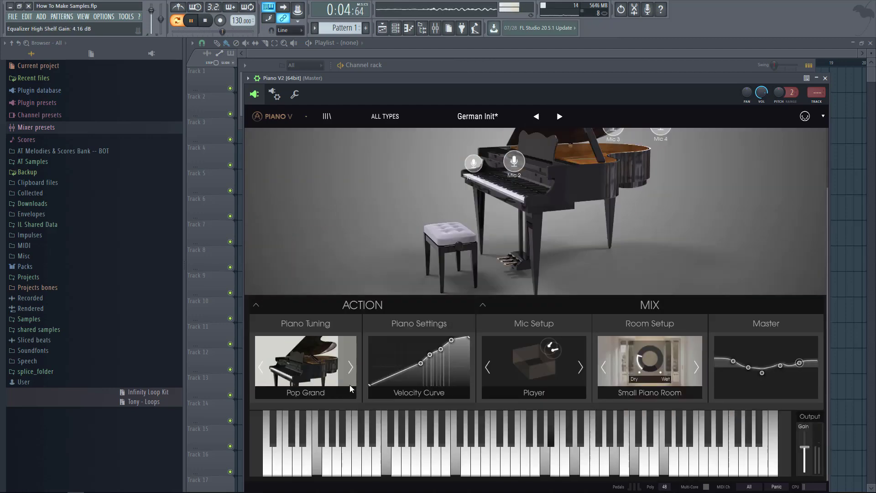
left_click(580, 368)
left_click(579, 368)
left_click(351, 368)
Load the American Small Studio preset and adjust the room reverb's wet amount.
scroll(411, 247, "up", 3)
left_click(478, 117)
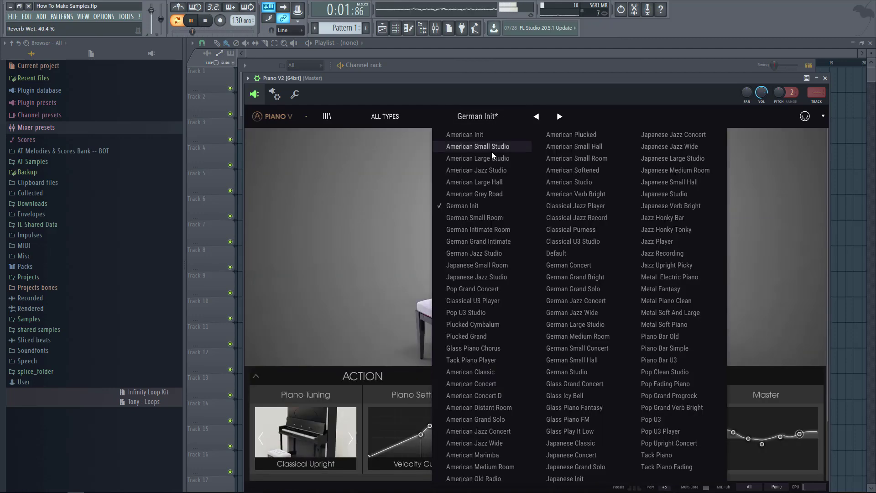
left_click(484, 148)
left_click_drag(653, 440, 653, 450)
Close the piano instrument and transpose all notes of its pattern down two semitones.
left_click(825, 78)
left_click(520, 84)
left_click(211, 44)
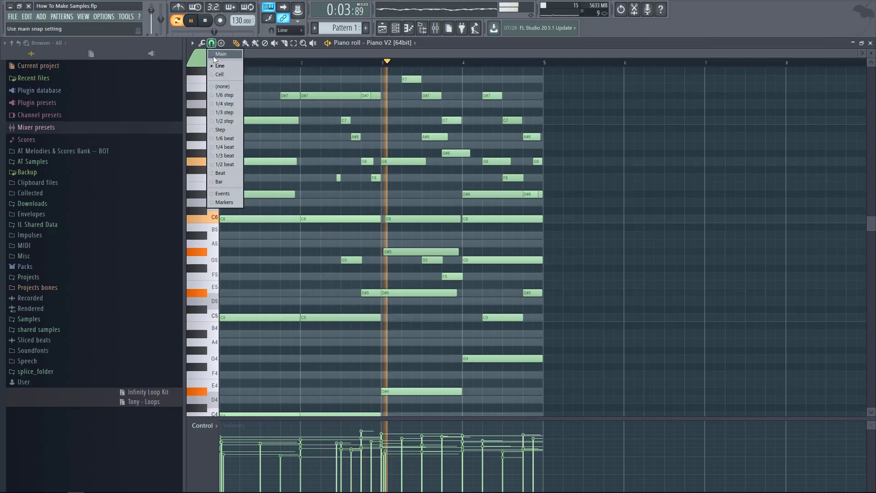
left_click(192, 43)
mouse_move(206, 98)
mouse_move(275, 106)
left_click(342, 122)
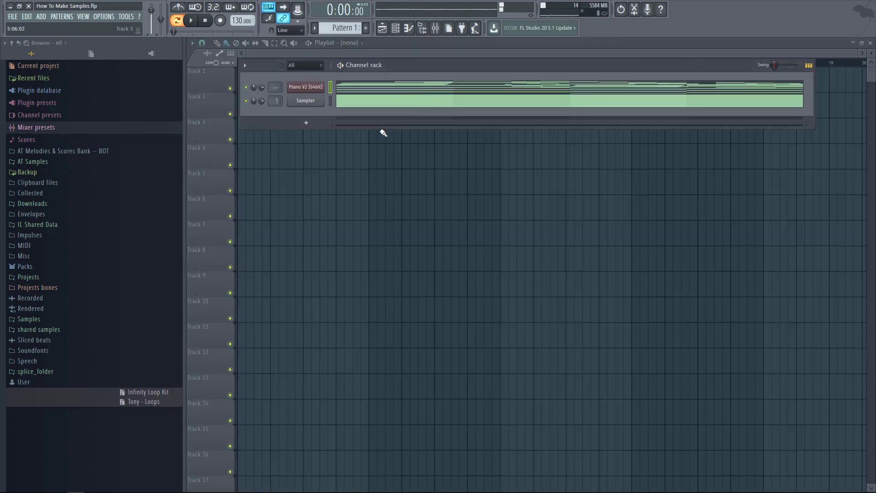
Open the Sampler channel's scale notes and try transposing all of them up two semitones.
left_click(395, 106)
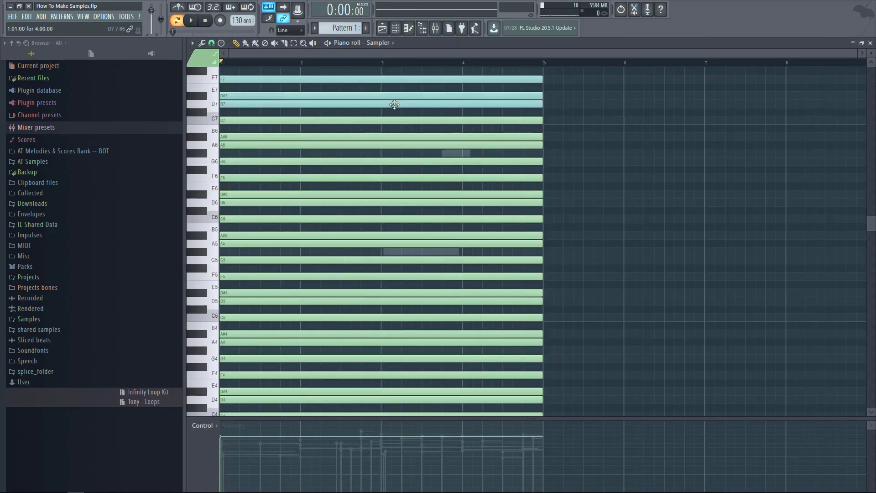
key("ctrl+a")
key("shift+Up")
key("shift+Up")
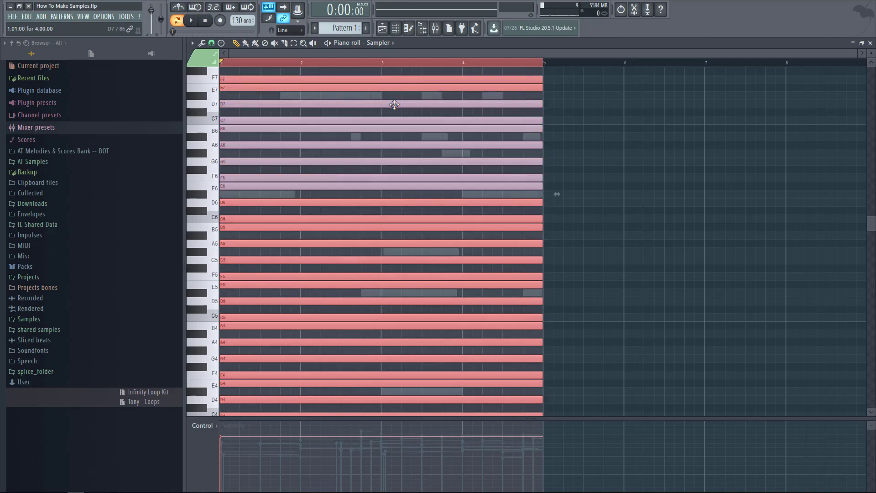
Transpose all the Sampler channel's scale notes down four semitones and close their piano roll.
key("shift+Down")
key("shift+Down")
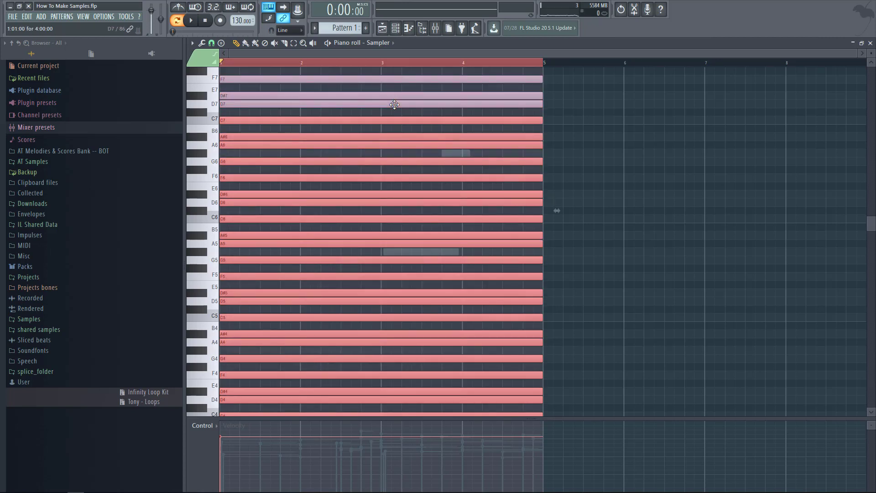
key("shift+Down")
key("shift+Down")
key("F7")
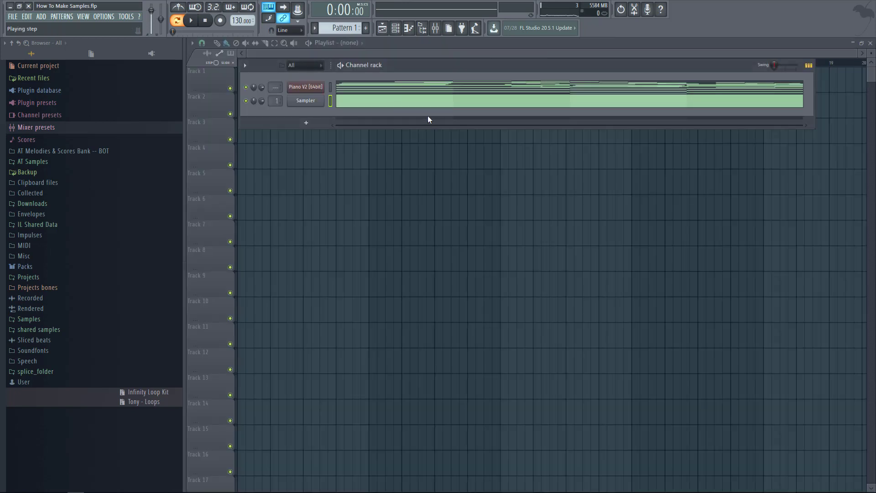
Duplicate the whole four-bar Piano V2 pattern into bars 5 to 8 and clear the selection.
key("F7")
scroll(440, 84, "up", 3)
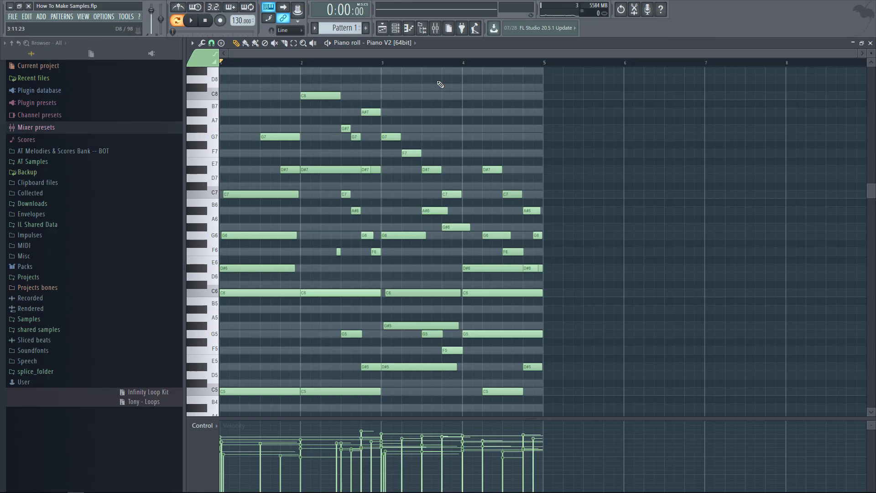
scroll(449, 126, "down", 5)
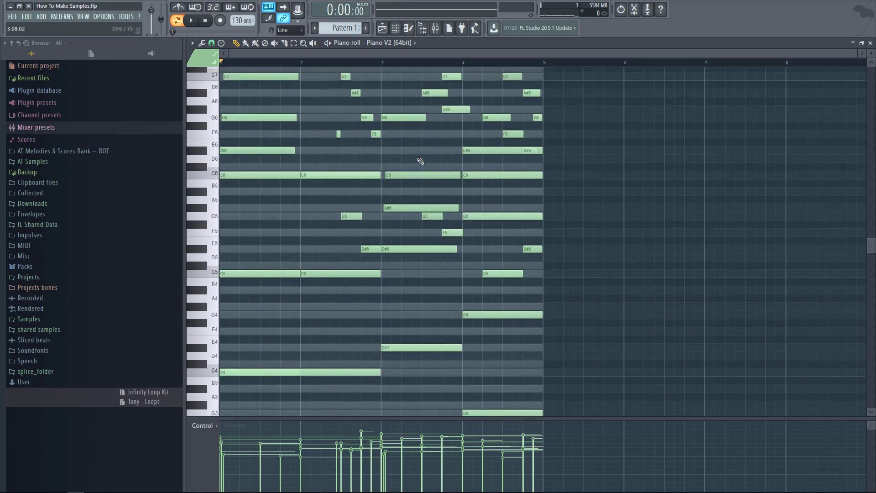
key("ctrl+a")
key("ctrl+b")
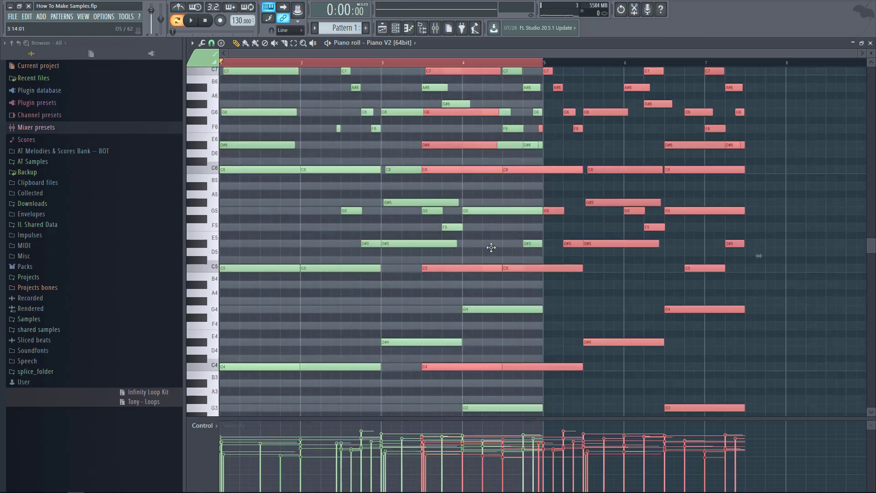
scroll(570, 239, "down", 2)
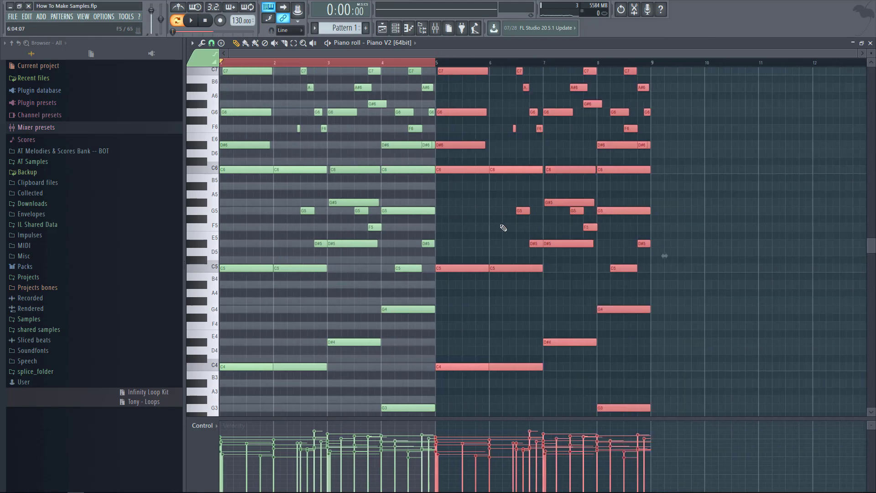
key("ctrl+a")
scroll(371, 193, "up", 6)
key("ctrl+d")
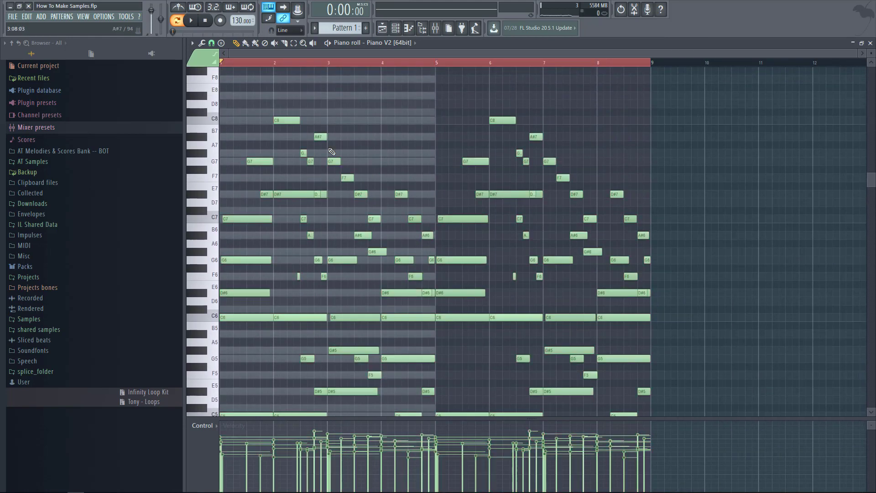
Delete the upper melody notes from the middle of bar 2 through bar 4 in the first half, and play the pattern.
left_click_drag(304, 124, 378, 190)
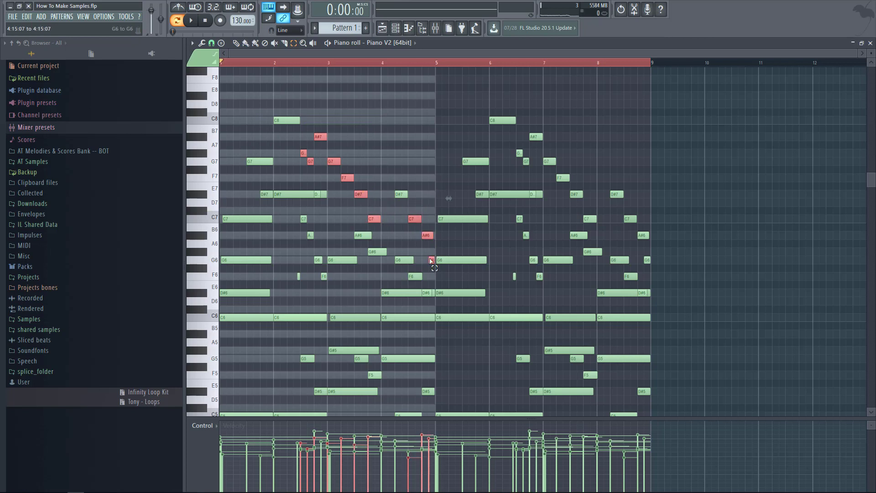
left_click_drag(423, 277, 391, 259)
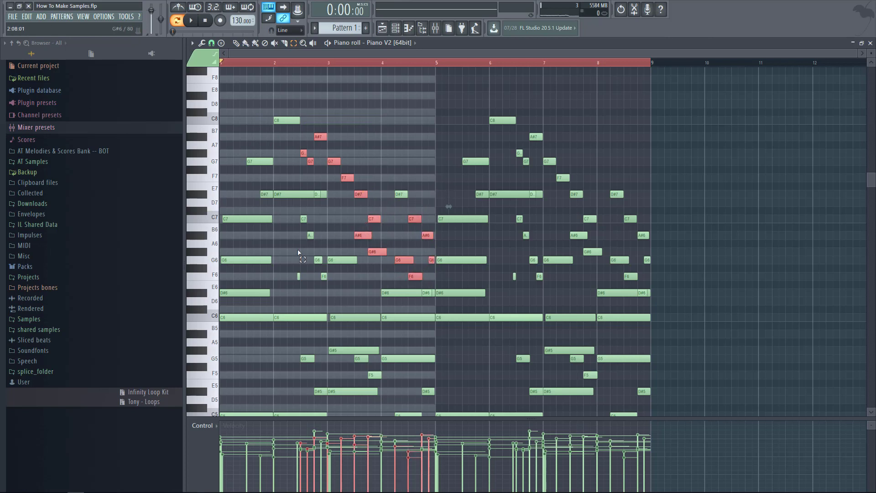
left_click_drag(287, 208, 335, 290)
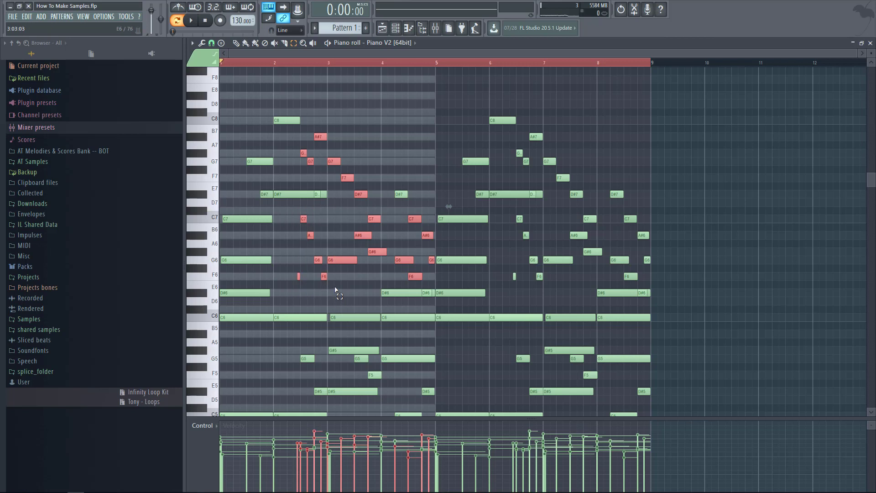
key("Delete")
key("space")
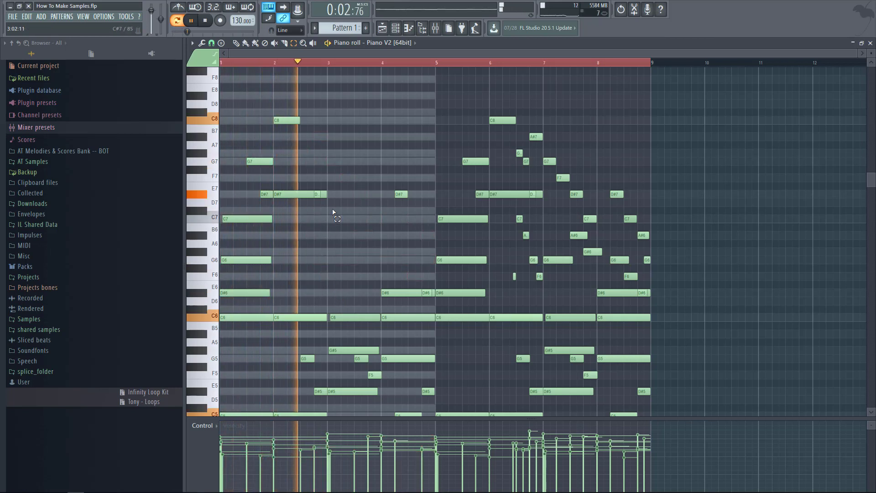
scroll(333, 213, "down", 3)
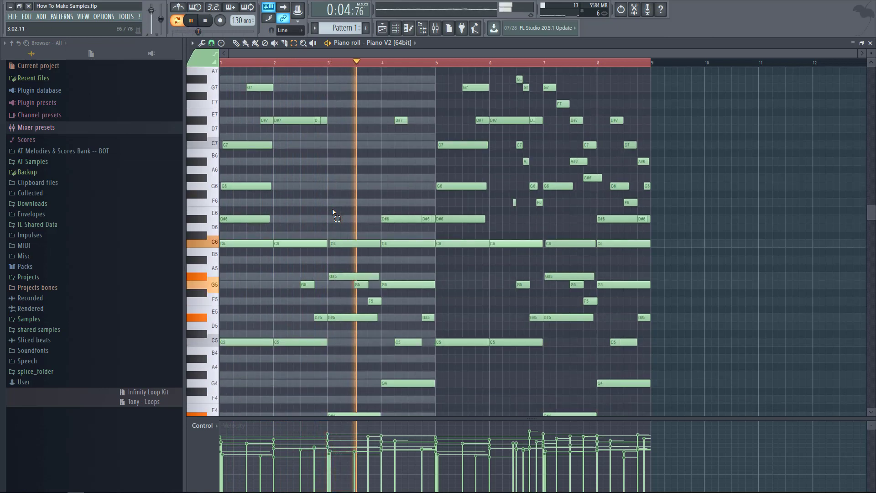
key("ctrl+a")
key("F7")
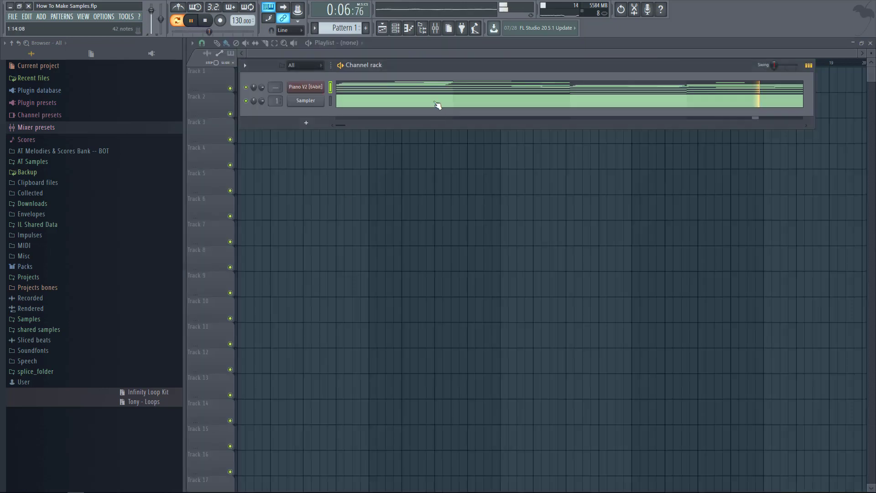
left_click(486, 86)
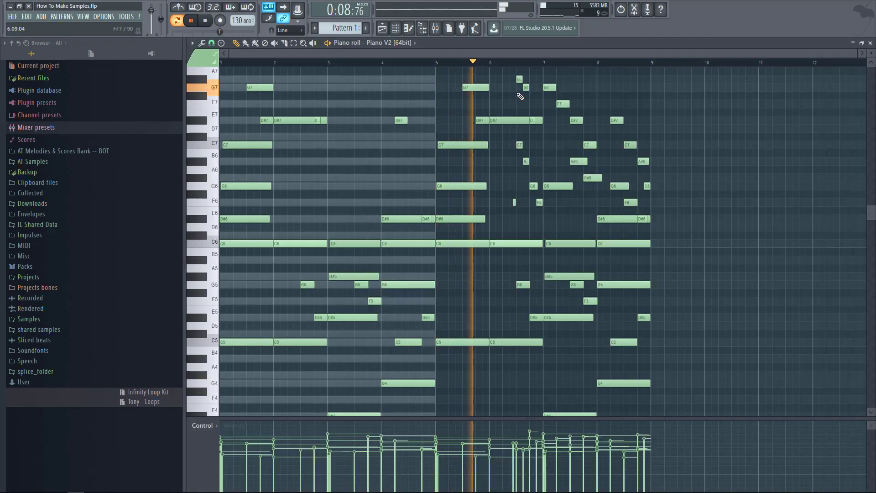
Insert a Farfisa V [64bit] instrument channel above the piano and stop playback.
key("F7")
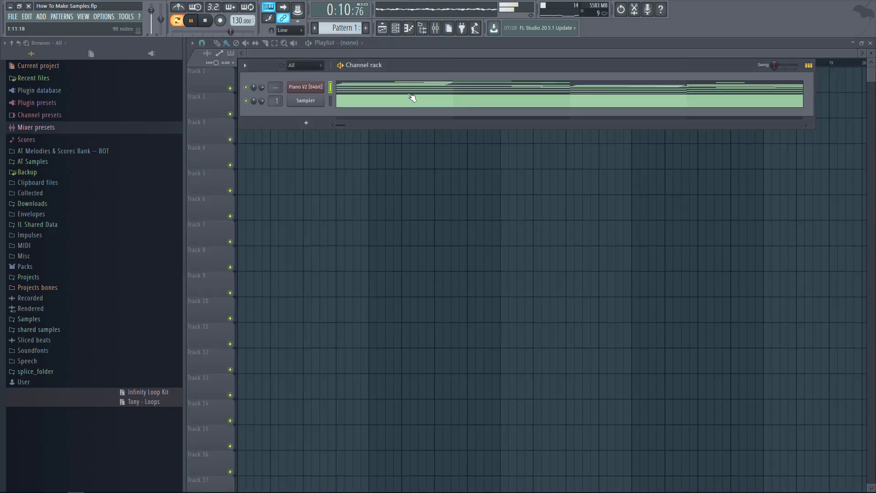
right_click(321, 88)
mouse_move(393, 140)
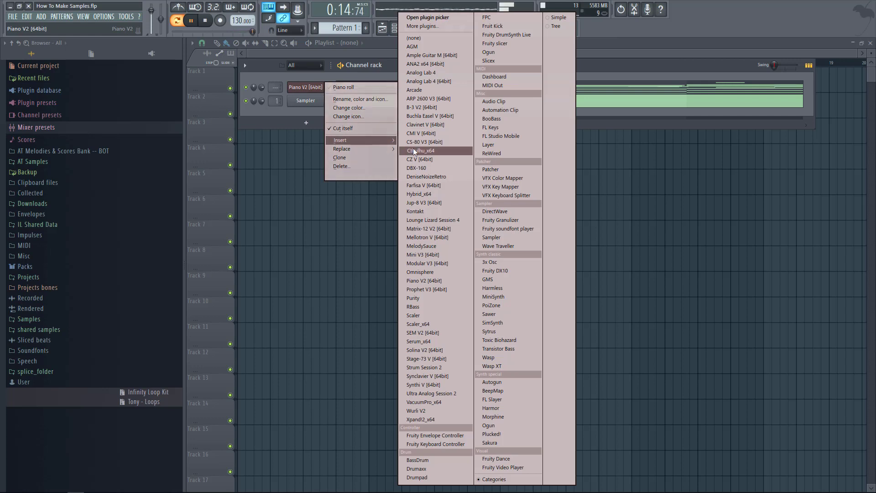
left_click(431, 184)
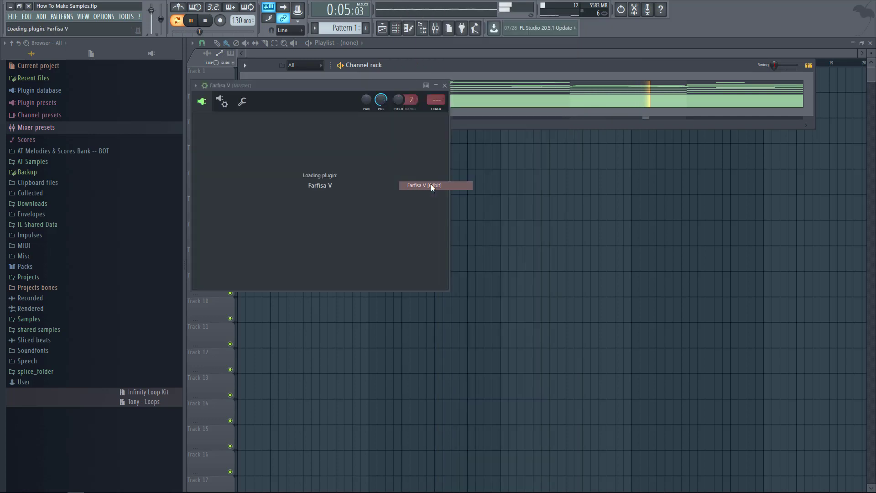
key("space")
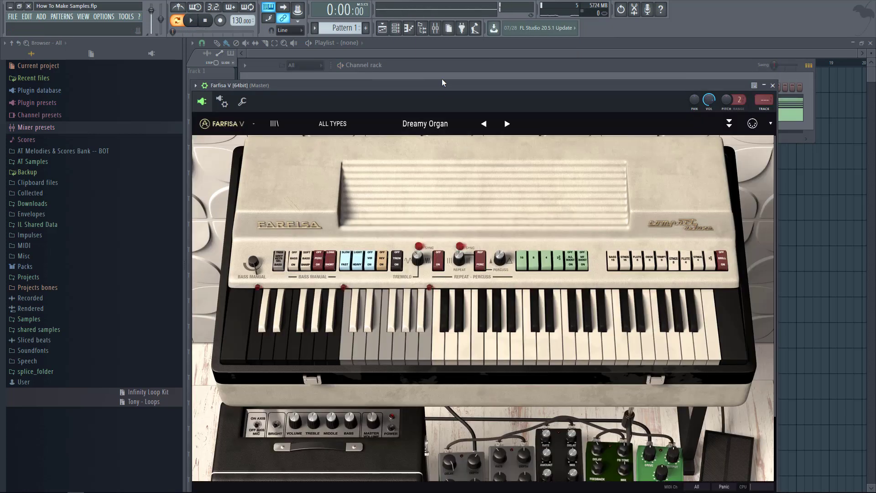
Play the pattern and switch the Farfisa V to the Home Organ preset.
left_click(446, 74)
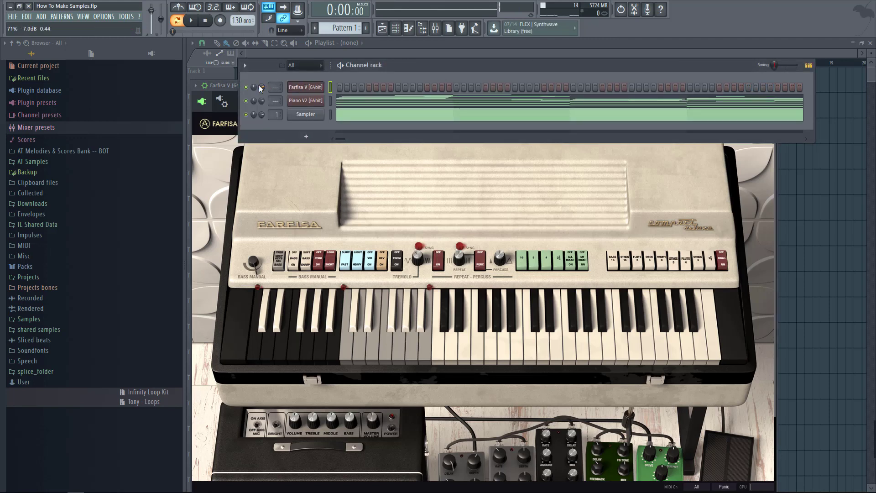
key("space")
left_click(424, 184)
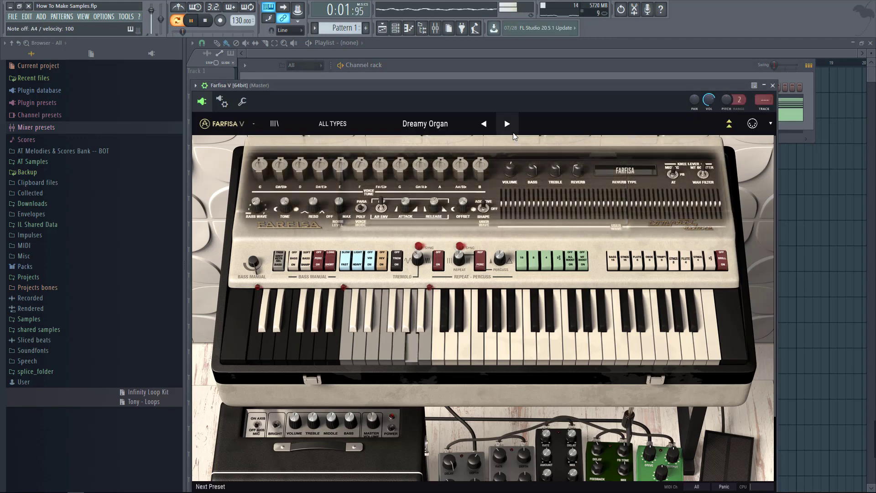
left_click(508, 124)
left_click(508, 124)
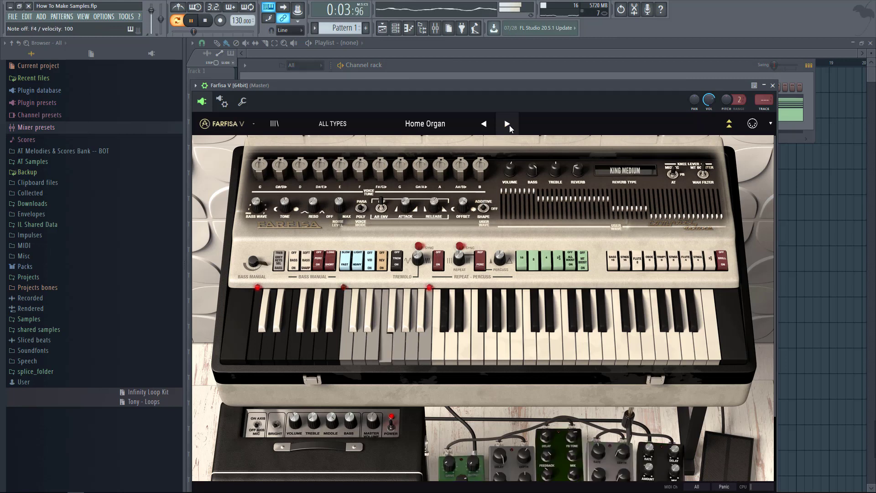
In the Farfisa V piano roll, add a two-bar chord of C6, D#6, G6 and C7 starting at bar 1.
left_click(409, 77)
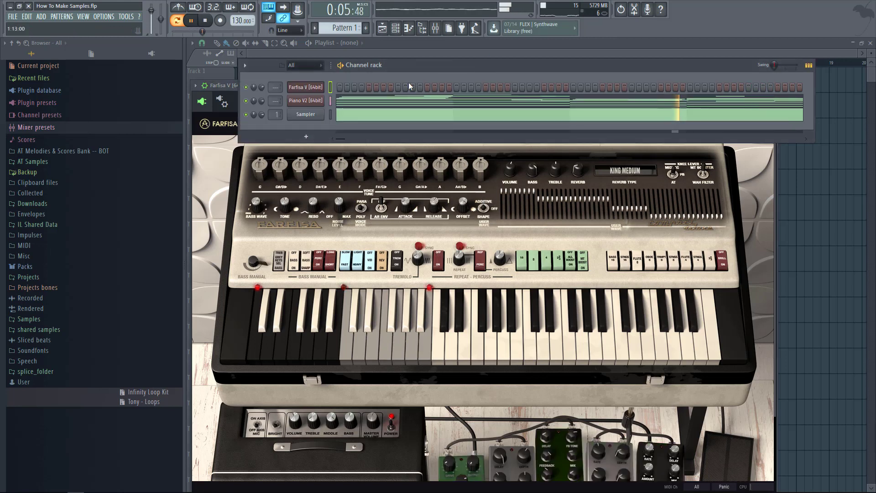
right_click(311, 87)
left_click(341, 87)
key("Escape")
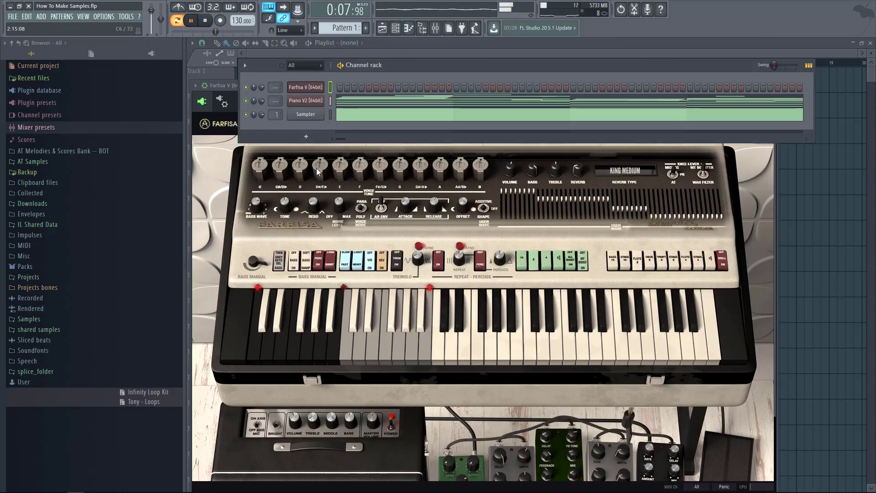
left_click(227, 251)
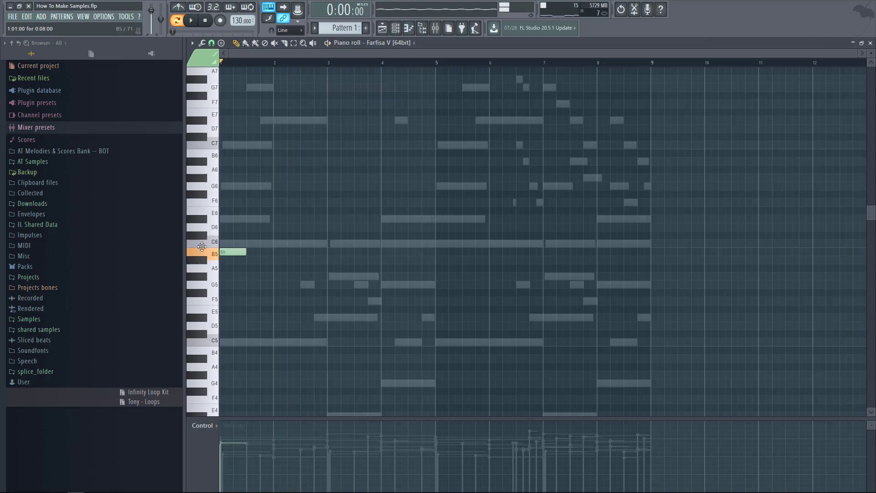
left_click_drag(245, 244, 327, 243)
left_click(227, 219)
left_click(227, 186)
left_click(227, 146)
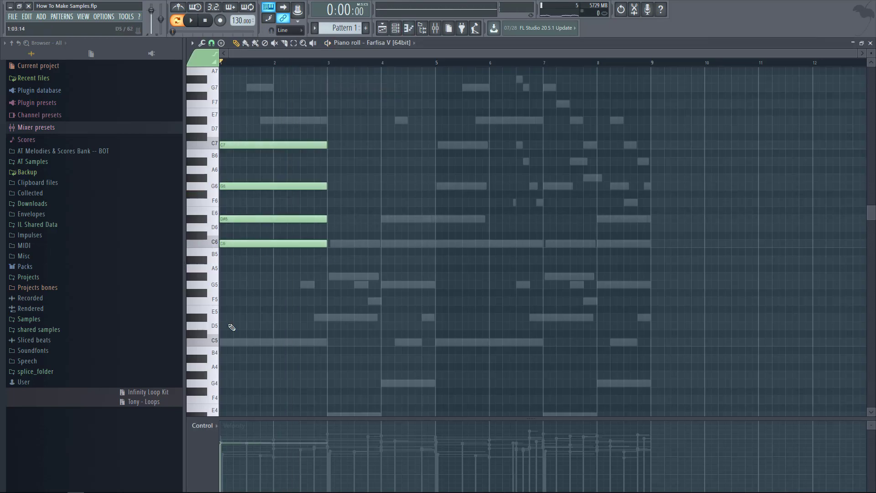
Add a C5 across bars 1-2 of the Farfisa V part, then bass notes C4, D#4 and G4 in bars 2, 3 and 4.
left_click(227, 341)
key("space")
scroll(242, 320, "down", 5)
left_click(278, 317)
left_click_drag(379, 318, 326, 318)
left_click(330, 293)
left_click(381, 259)
Add one-bar Farfisa V chords of D#5, G#5 and C6 in bar 3 and G5, C6 and D#6 in bar 4.
left_click(331, 194)
left_click_drag(348, 280, 414, 184)
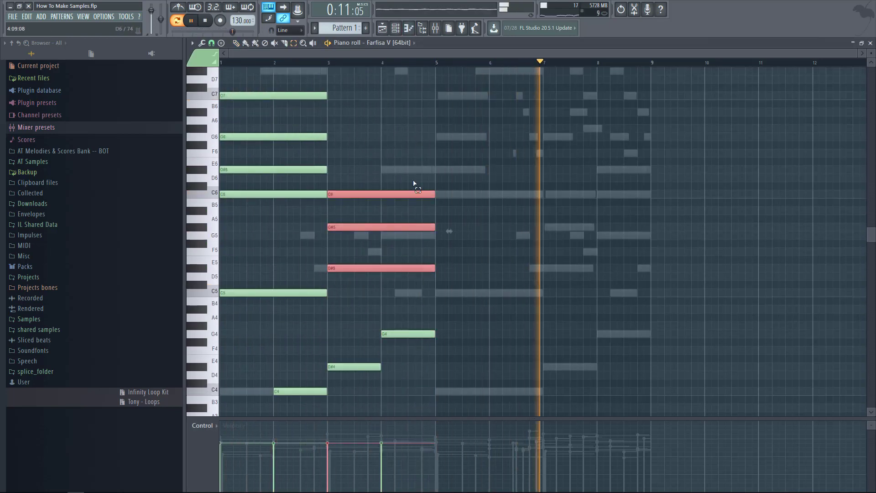
left_click_drag(433, 227, 380, 227)
left_click(385, 235)
left_click(385, 194)
left_click(385, 169)
Add a descending top line of D#7 in bar 3, D7 from mid-bar 3, and C7 filling the second half of bar 4.
scroll(330, 142, "up", 3)
left_click(330, 144)
left_click(409, 170)
left_click_drag(460, 171, 434, 183)
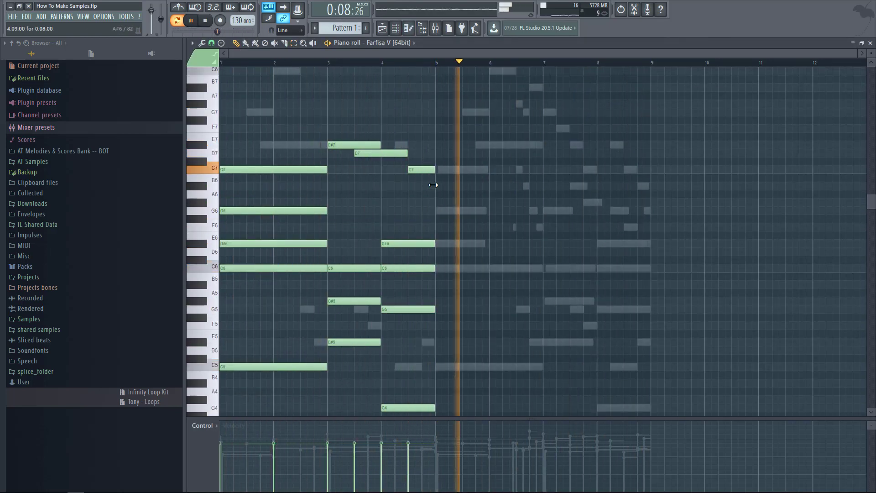
Duplicate the four-bar Farfisa V part into bars 5 to 8, vary its note velocities, and stop playback.
key("ctrl+b")
key("F7")
left_click(360, 156)
left_click(428, 78)
key("space")
left_click(430, 86)
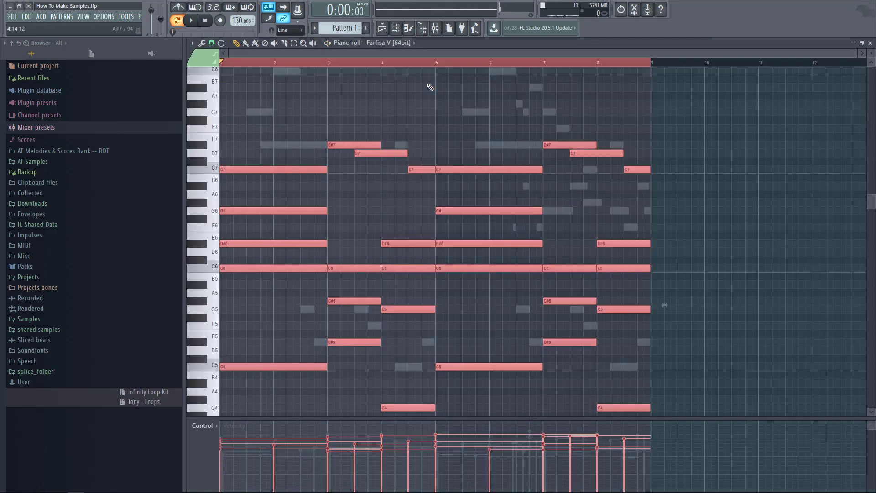
Play the pattern while trying the Farfisa V presets A Little Something, Alterned Delay and Crickets.
key("F7")
left_click(521, 157)
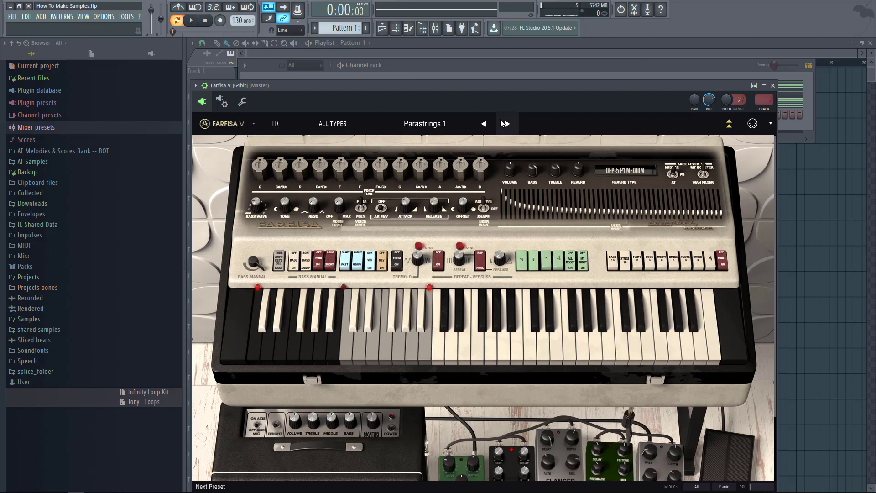
key("space")
left_click(504, 124)
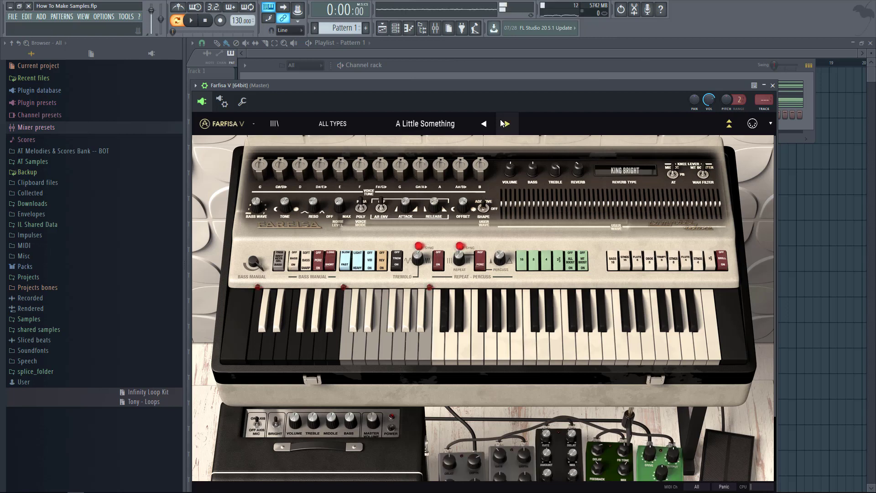
left_click(425, 123)
left_click(413, 198)
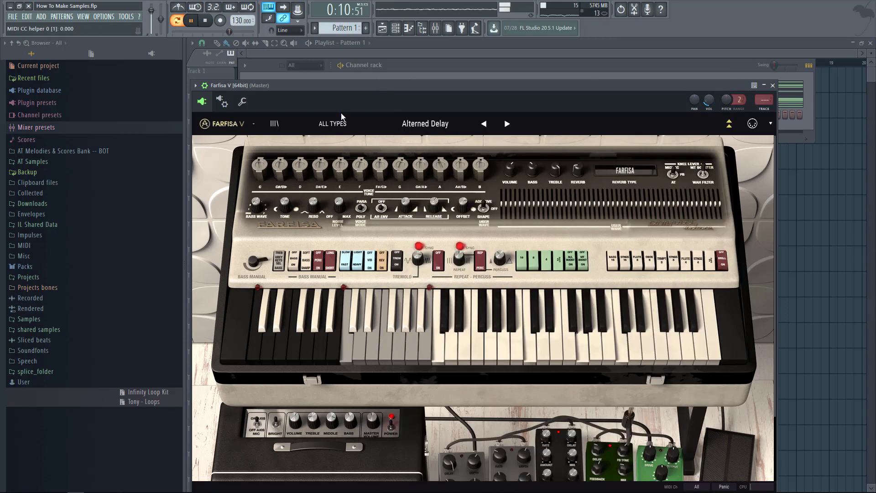
left_click(333, 124)
mouse_move(357, 177)
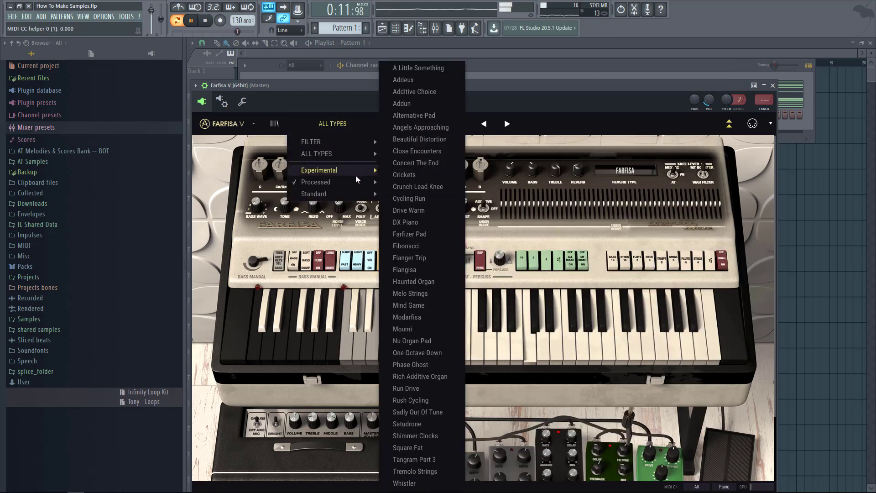
left_click(449, 175)
Switch the Farfisa V to the Experimental preset DX Piano and lower its channel volume to 28%.
left_click(361, 130)
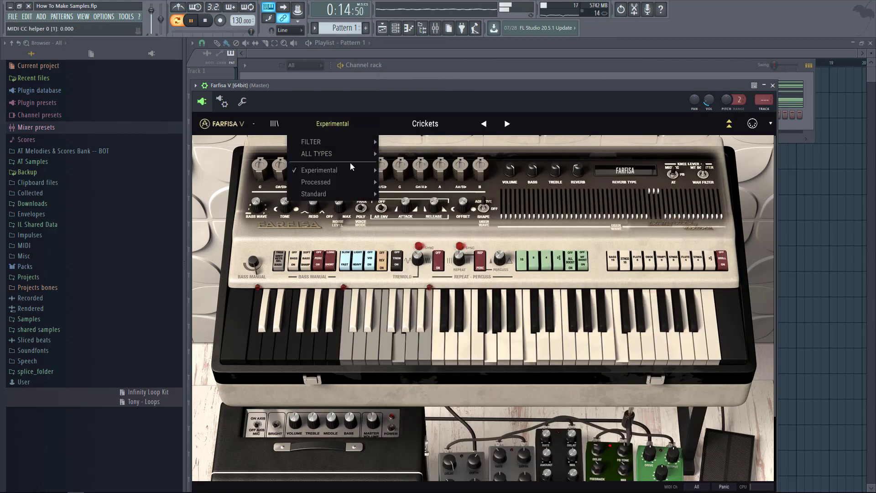
mouse_move(357, 169)
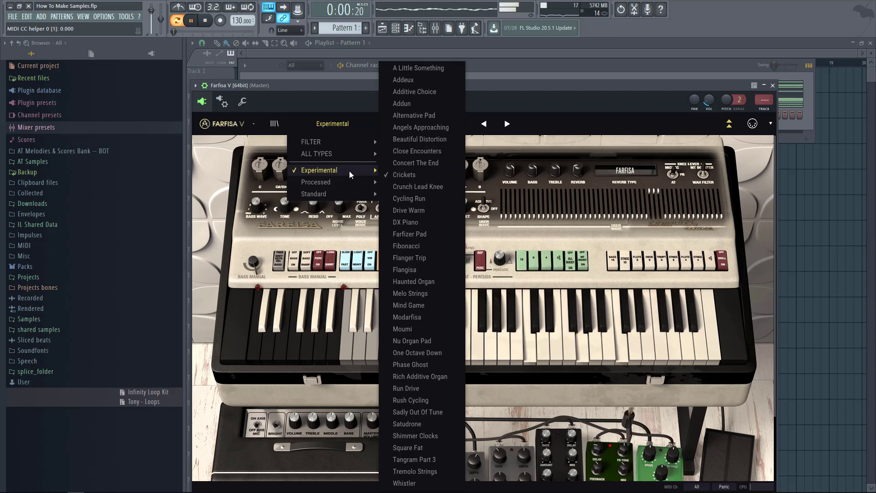
left_click(431, 222)
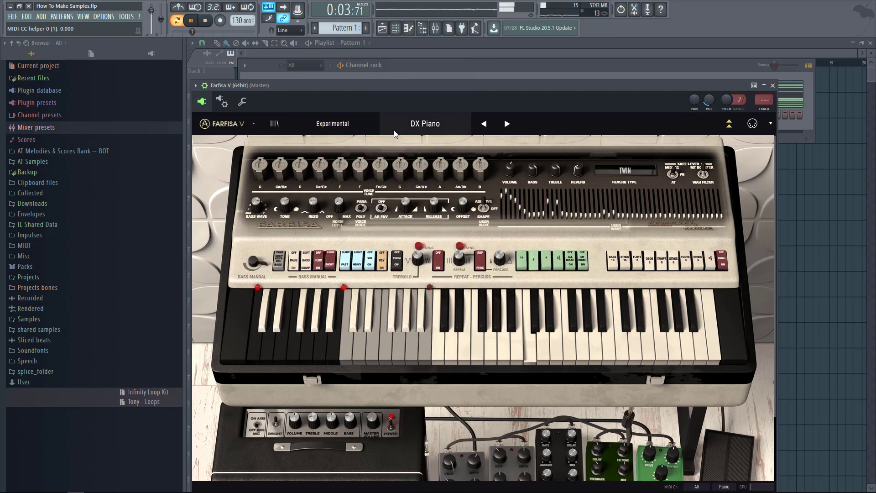
mouse_move(708, 106)
left_mouse_down()
mouse_move(708, 120)
mouse_move(709, 92)
mouse_move(709, 110)
left_mouse_up()
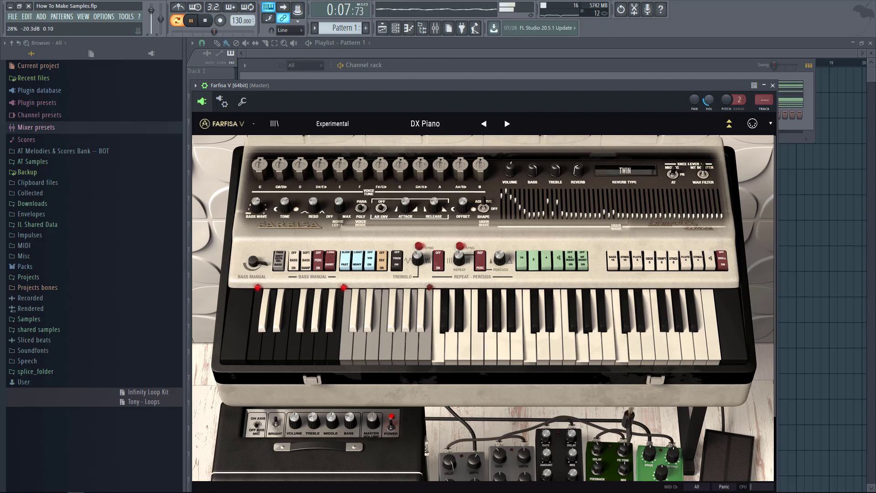
Stop playback and insert a Jup-8 V3 [64bit] instrument channel above the Farfisa V.
key("F6")
key("space")
right_click(293, 88)
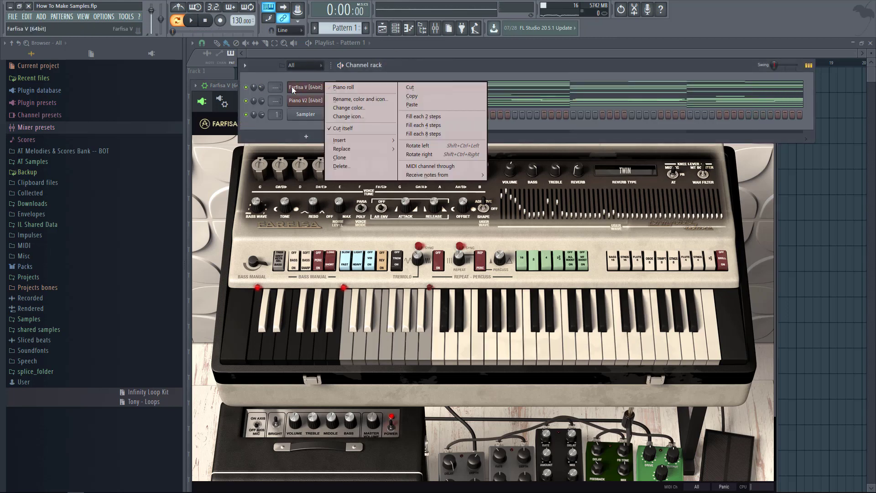
mouse_move(330, 138)
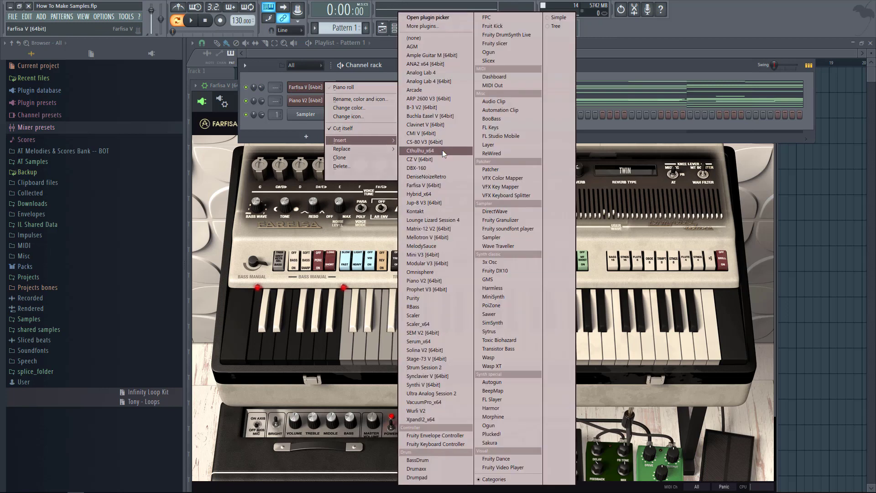
left_click(429, 202)
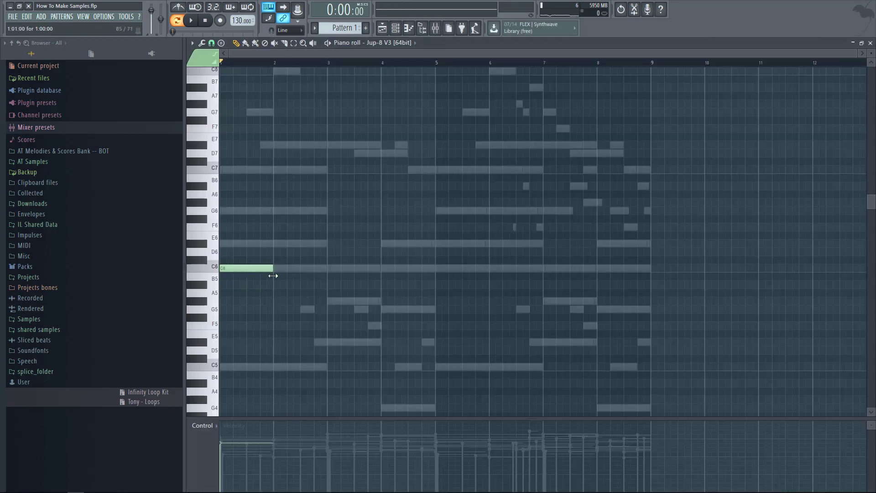
In the Jup-8 V3 piano roll, follow the bar 1 C6 with short G6 and D#6 notes at the start of bar 2.
key("space")
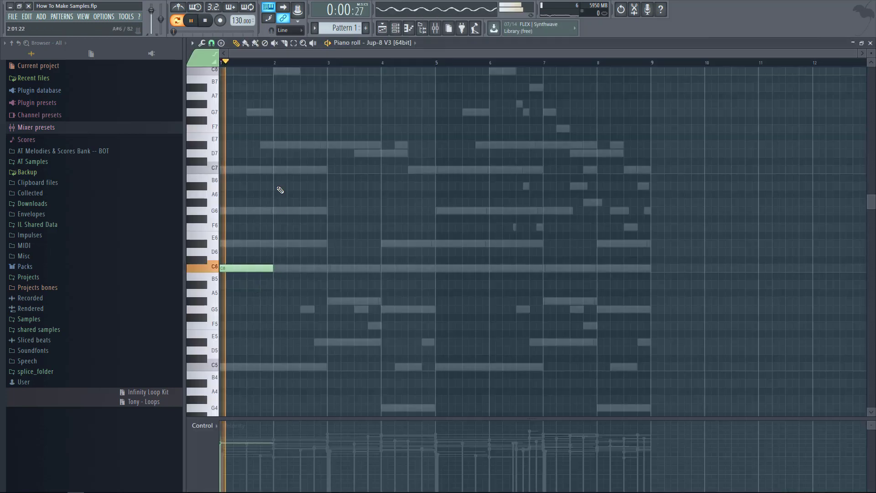
left_click(297, 211)
left_click(331, 245)
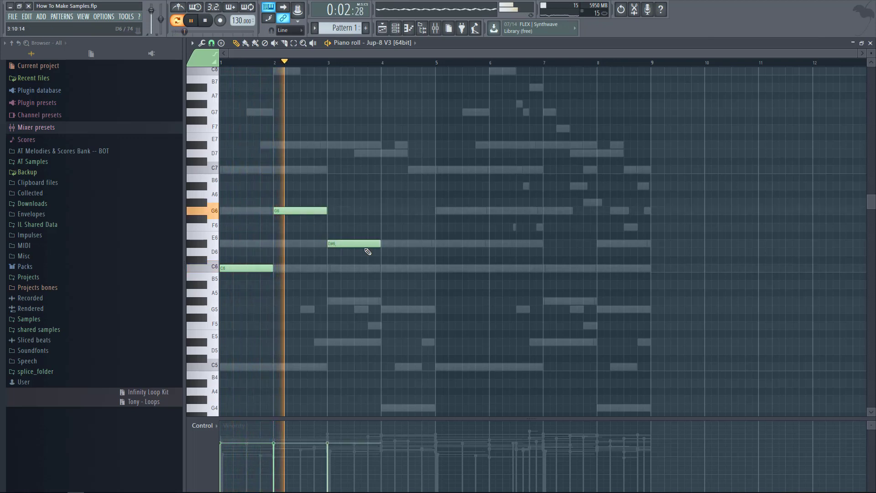
key("space")
left_click_drag(358, 246, 330, 247)
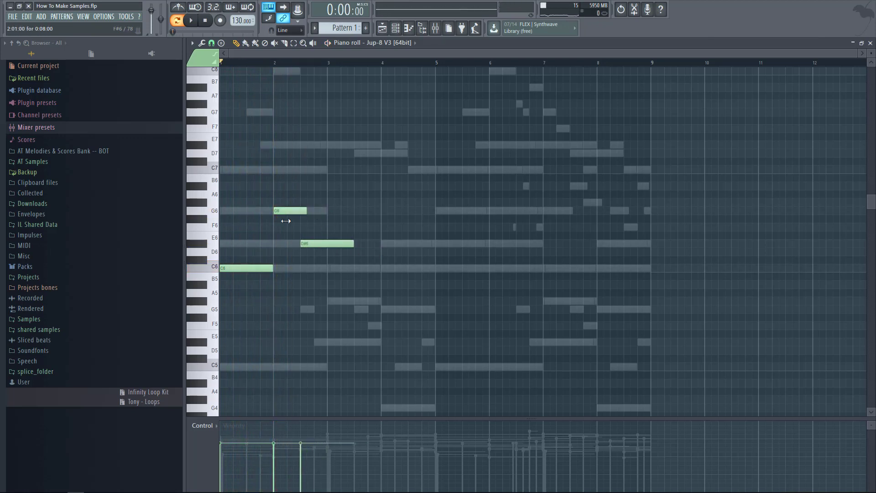
left_click_drag(286, 243, 300, 245)
right_click(312, 245)
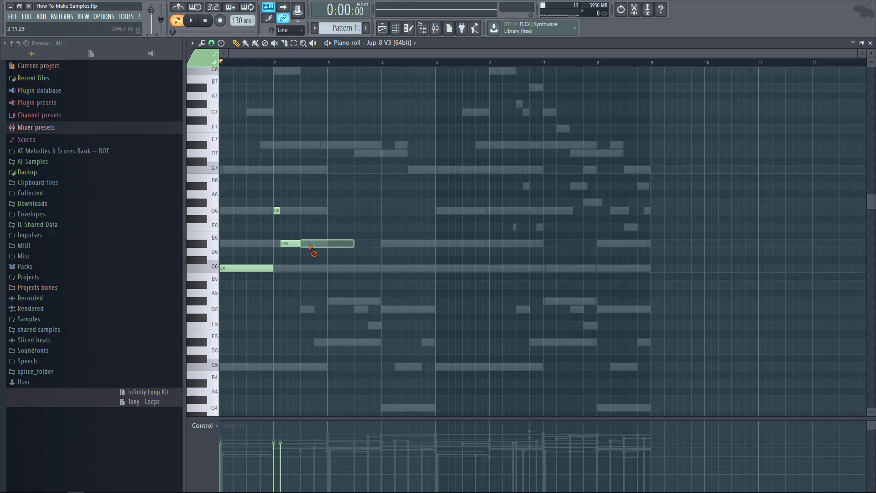
Repeat the short G6 and D#6 and continue the melody with C6 in bar 2, G#5 and G5 in bar 3, and D#5 in bar 4.
left_click_drag(306, 211, 313, 275)
left_click(333, 301)
left_click(358, 309)
key("space")
key("space")
left_click(290, 211)
left_click(297, 244)
key("space")
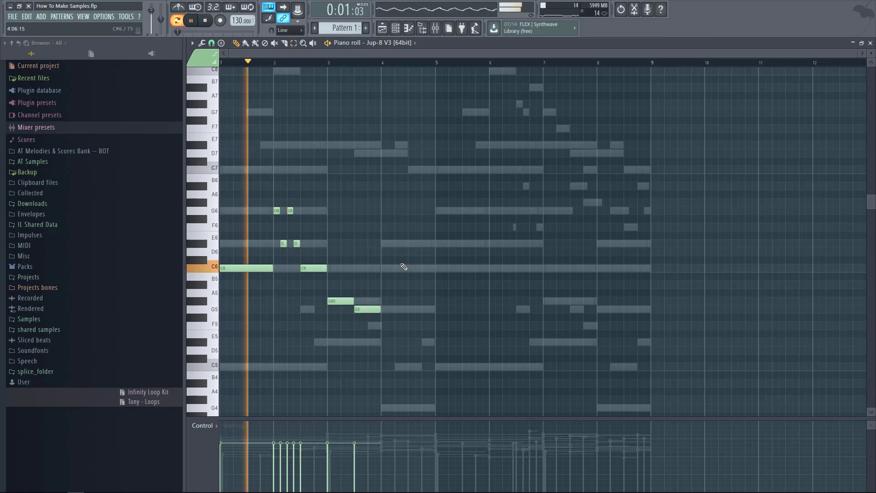
scroll(403, 264, "down", 4)
key("space")
left_click(384, 244)
Open the Jup-8 V3 while the pattern plays, collapse its advanced panel, and reposition the window to reach the preset controls.
key("F7")
left_click(306, 87)
key("space")
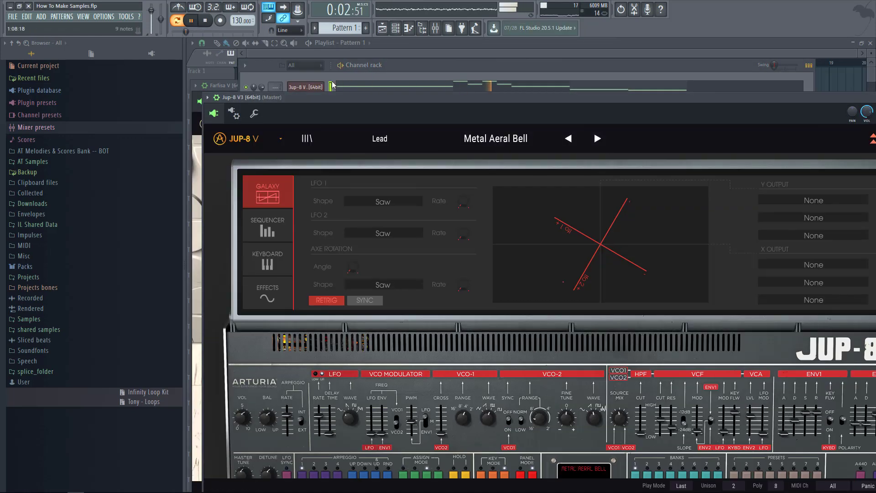
left_click(598, 138)
left_click(597, 139)
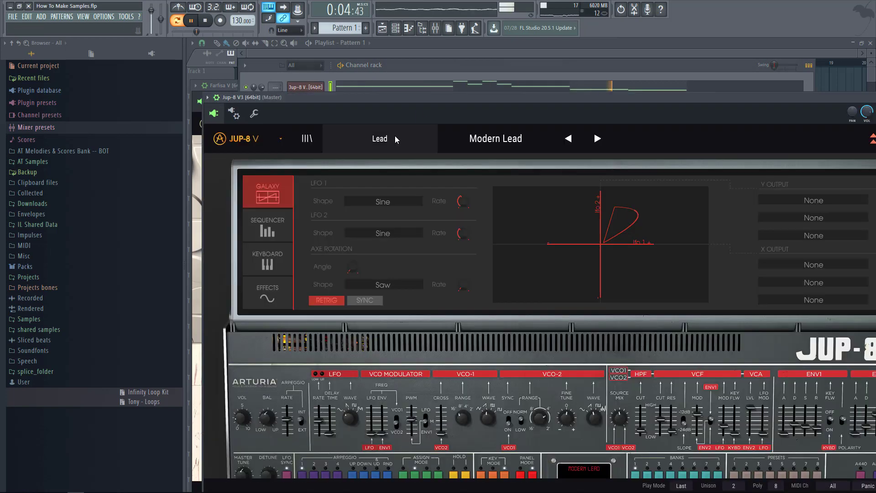
left_click(873, 138)
left_click(495, 138)
left_click(581, 452)
left_click_drag(276, 100, 203, 100)
Try the Jup-8 V3 lead presets Tod Harmony, Ping Lead Four and Sad Whistle against the playing pattern.
left_click(525, 138)
left_click(524, 138)
left_click(422, 138)
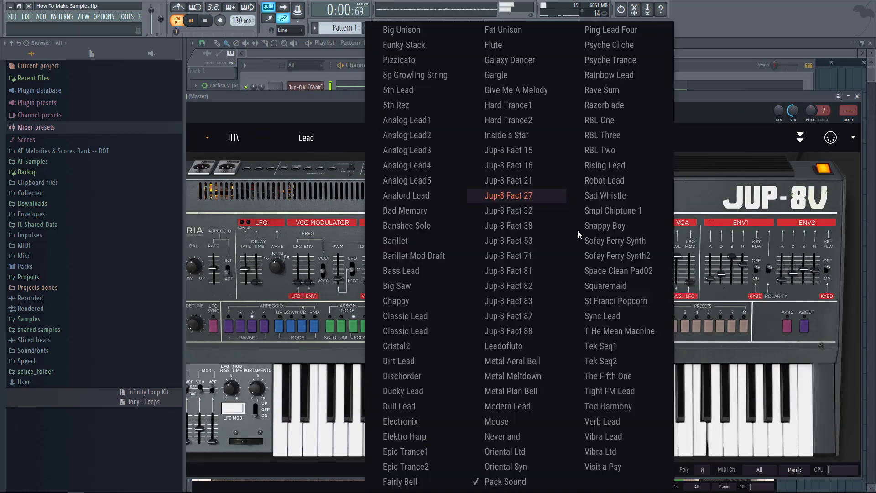
left_click(609, 407)
left_click(423, 139)
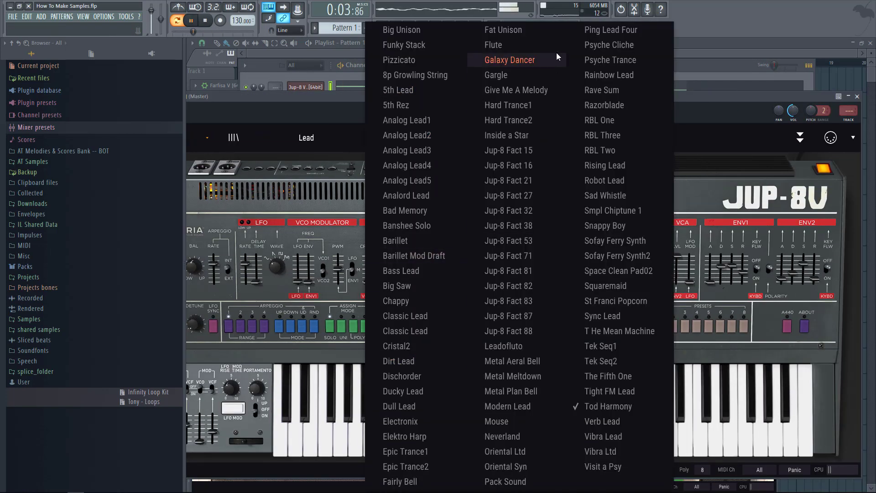
left_click(611, 30)
left_click(410, 137)
left_click(612, 196)
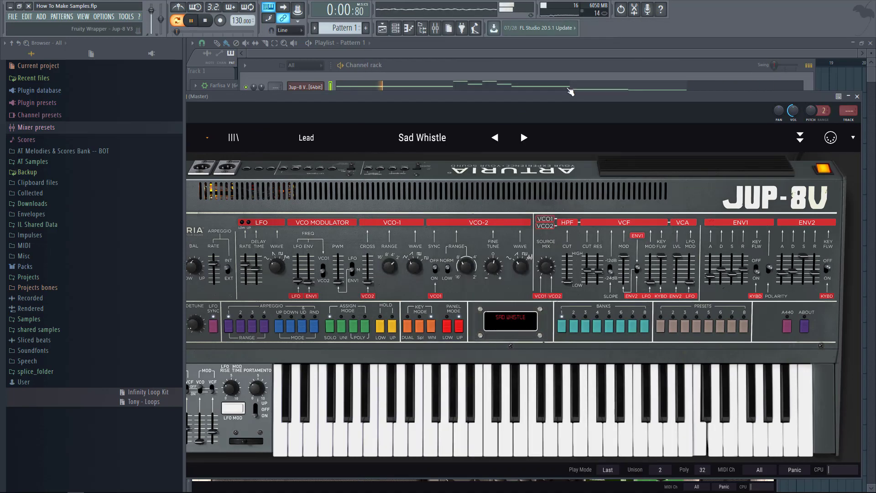
Audition Snappy Boy, switch the Jup-8 V3 to the 5th Rez lead preset, and close the instrument window.
left_click_drag(569, 95, 564, 84)
left_click(425, 128)
left_click(650, 233)
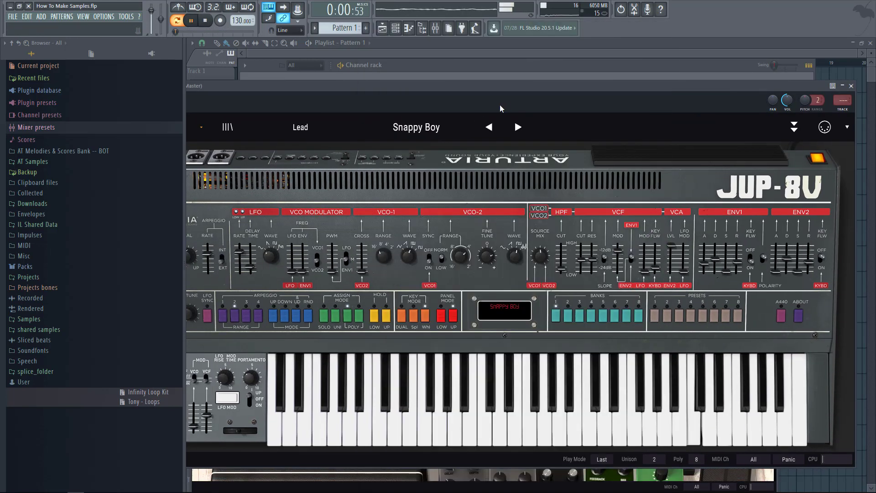
left_click(459, 116)
left_click(420, 104)
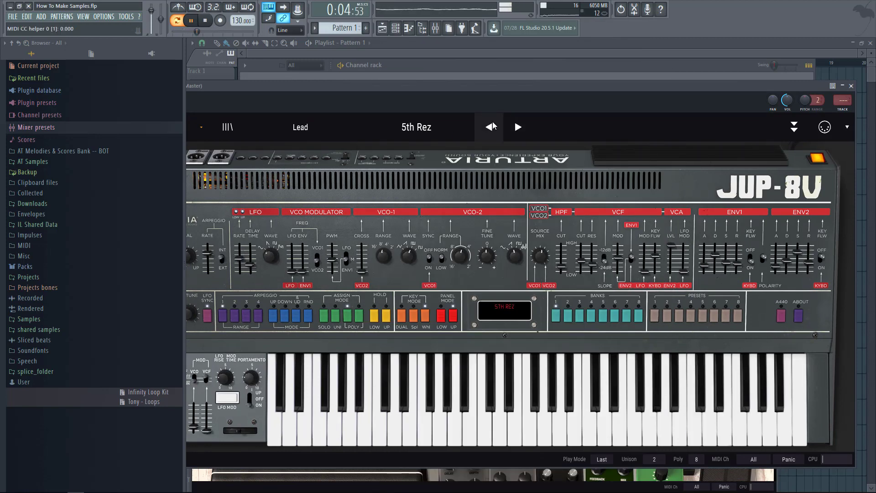
left_click(852, 86)
Raise the whole Jup-8 V3 melody one octave and repeat it in bars 5 to 8, ending with an F6 from mid-bar 8.
left_click(525, 85)
key("ctrl+a")
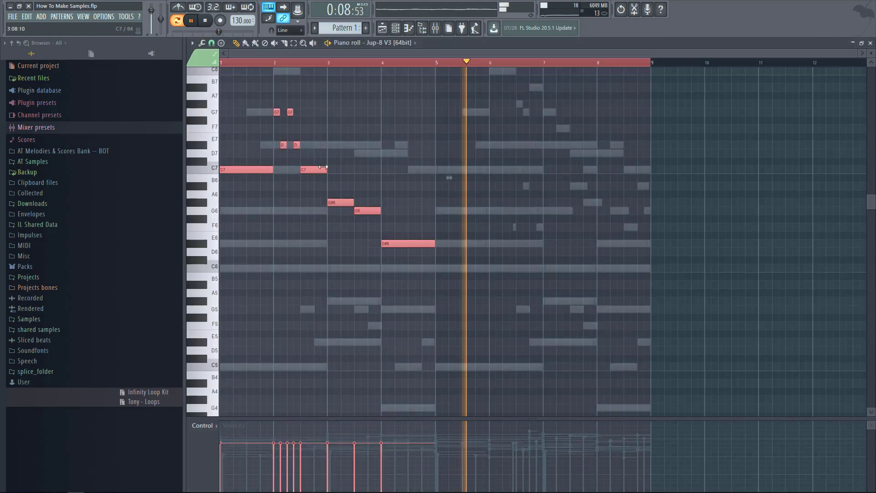
key("ctrl+b")
key("ctrl+d")
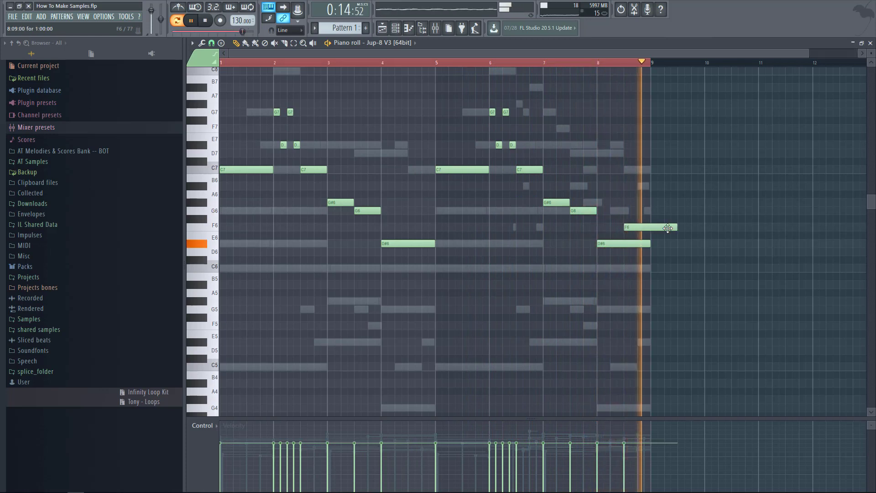
key("F7")
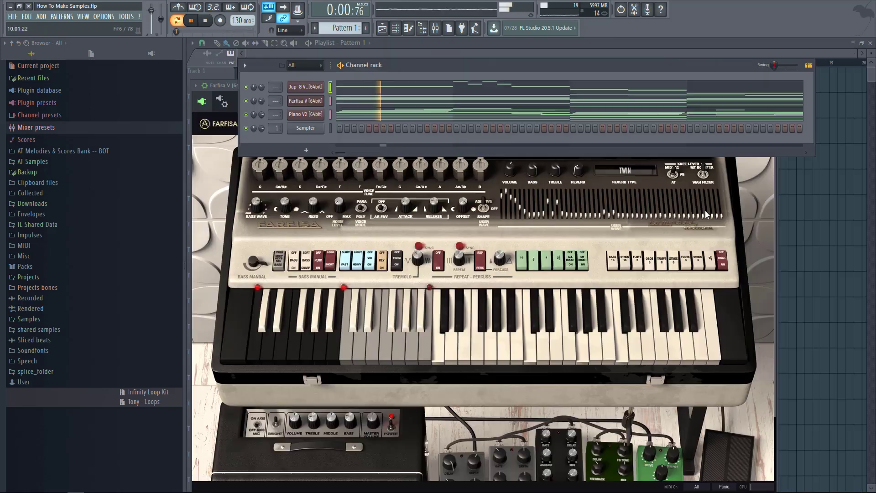
Rename the Jup-8 V3, Farfisa V and Piano V2 channels as Lead, BG and PIANO.
right_click(297, 84)
type("rLead")
key("Return")
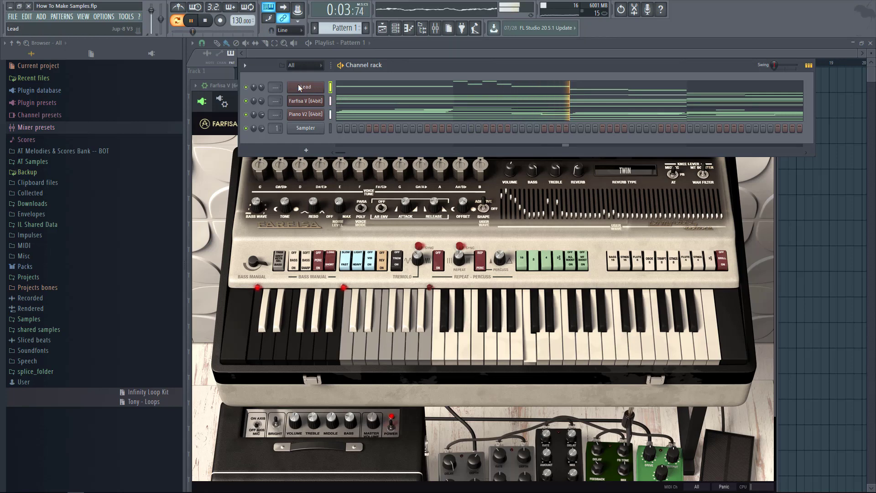
left_click(299, 97)
key("F2")
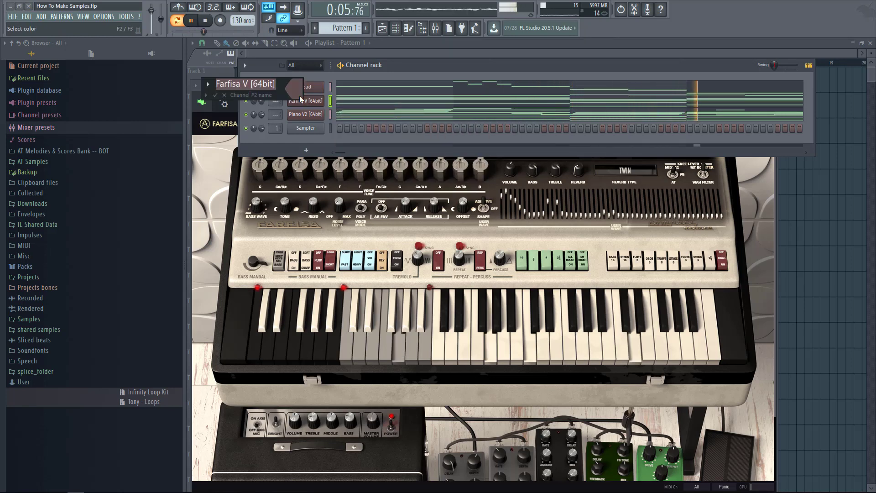
type("B")
key("Return")
right_click(305, 114)
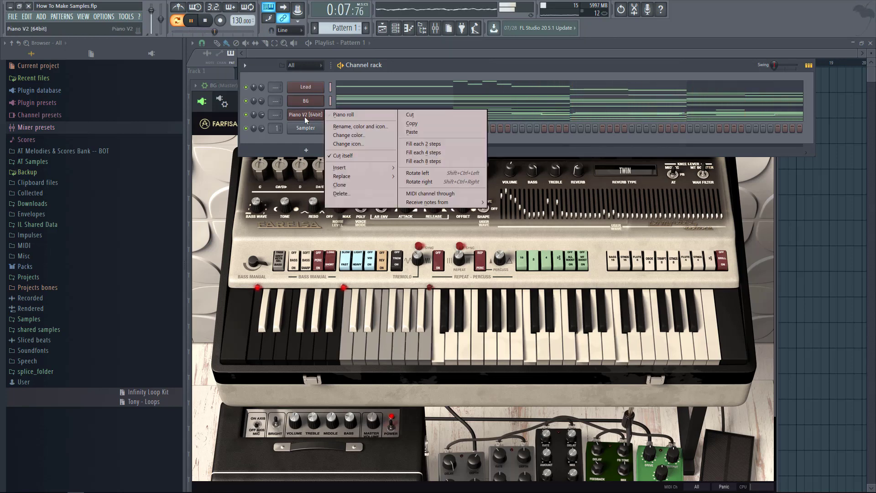
type("rPIANO")
key("Return")
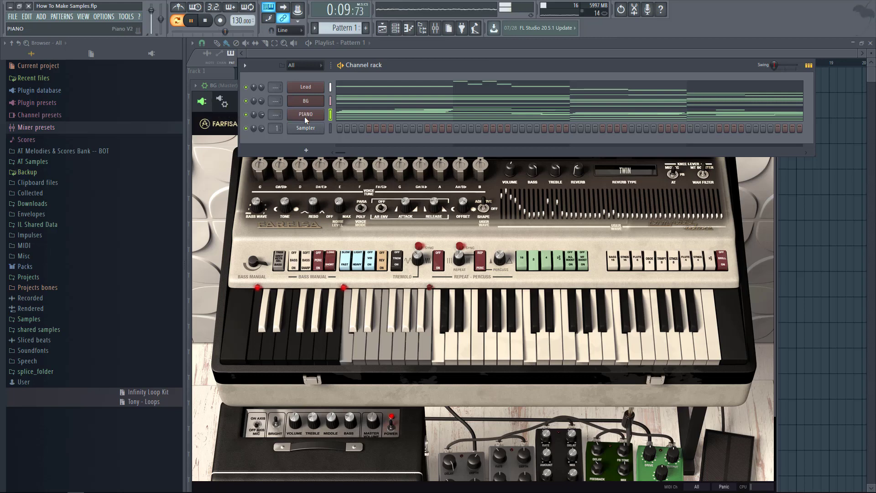
Replace the empty Sampler channel with a Mellotron V [64bit] instrument.
right_click(311, 129)
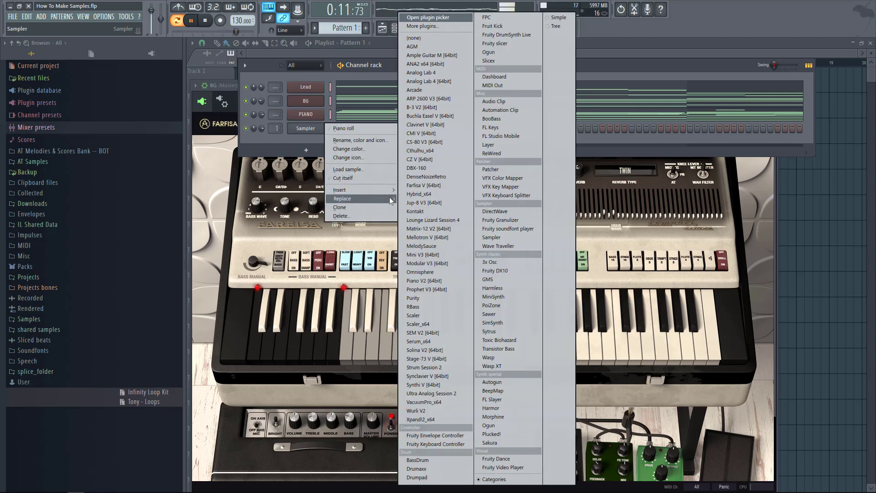
left_click(437, 238)
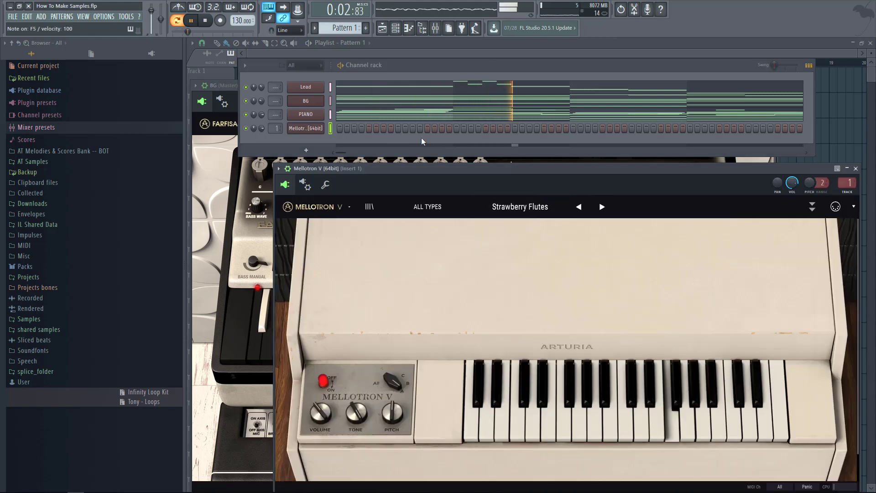
Open the Mellotron V channel's piano roll and place a three-beat C6 note at the start of bar 1.
right_click(320, 128)
left_click(337, 128)
key("space")
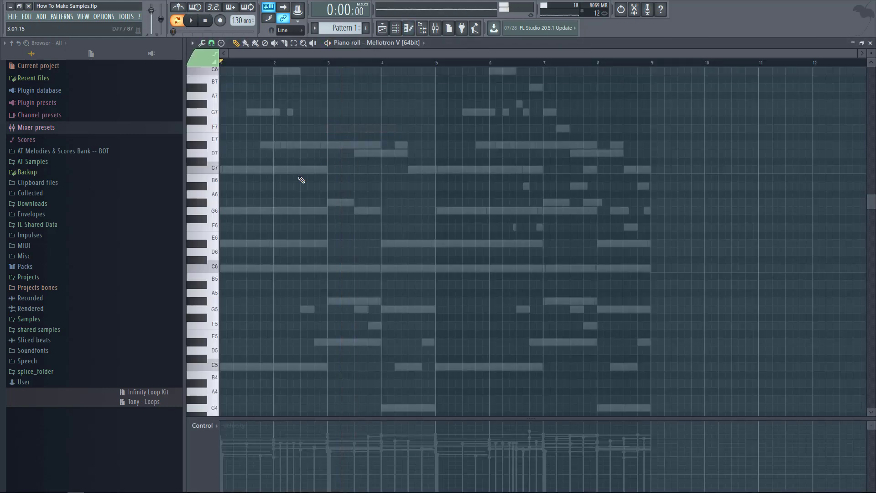
left_click(250, 211)
left_click(261, 211)
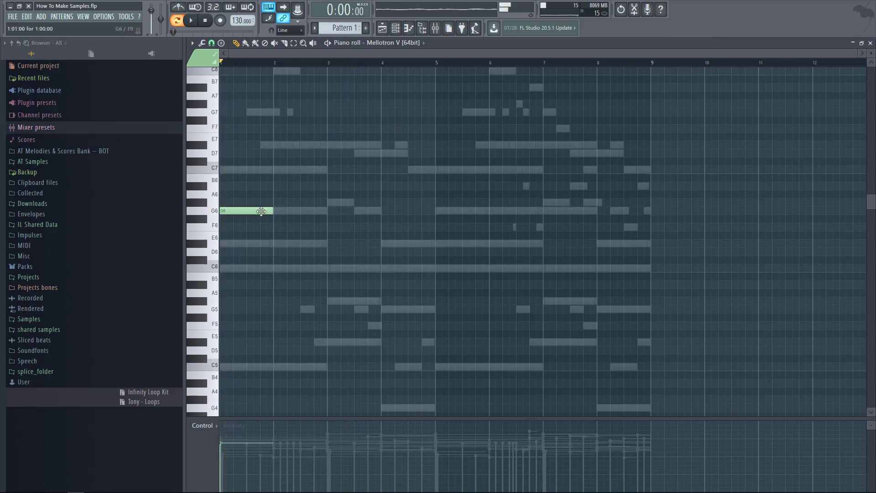
left_click_drag(261, 211, 257, 271)
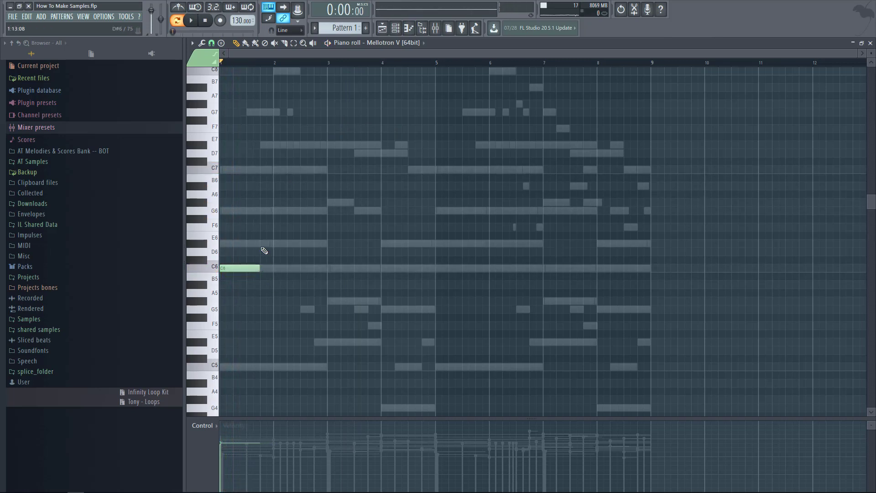
Continue the Mellotron V melody with D#6, G5, G#5, G5 and F5 through bar 3, then a G5 filling bar 4.
left_click(262, 246)
key("space")
mouse_move(303, 236)
left_mouse_down()
mouse_move(303, 310)
mouse_move(313, 309)
left_mouse_up()
left_click(317, 302)
left_click(330, 309)
left_click(357, 325)
left_click(411, 311)
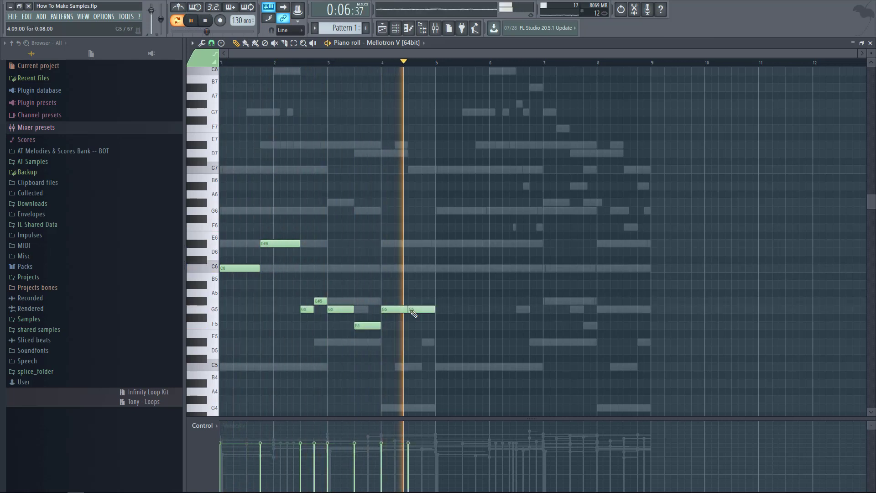
right_click(412, 311)
left_click_drag(406, 310, 433, 310)
Repeat the four-bar melody in bars 5 to 8 and lower both D#6 notes one octave to D#5.
key("ctrl+a")
mouse_move(337, 310)
left_mouse_down()
mouse_move(418, 272)
mouse_move(553, 272)
left_mouse_up()
scroll(457, 256, "down", 3)
left_click_drag(256, 160, 516, 178)
left_click_drag(508, 169, 508, 270)
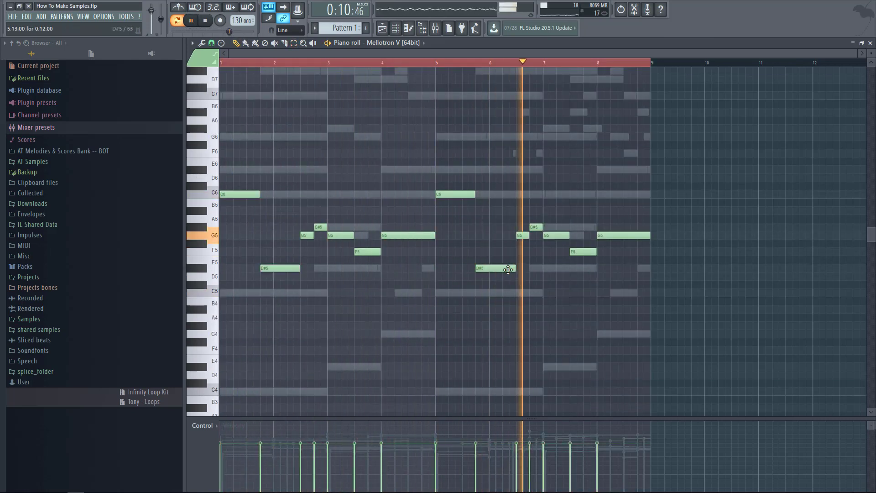
Delete the second note of each four-bar phrase and extend both opening C6 notes to six beats.
left_click_drag(255, 258, 516, 277)
left_click_drag(498, 268, 497, 292)
left_click(595, 219, "ctrl")
right_click(497, 292)
right_click(280, 292)
left_click_drag(474, 195, 515, 194)
left_click_drag(258, 194, 299, 195)
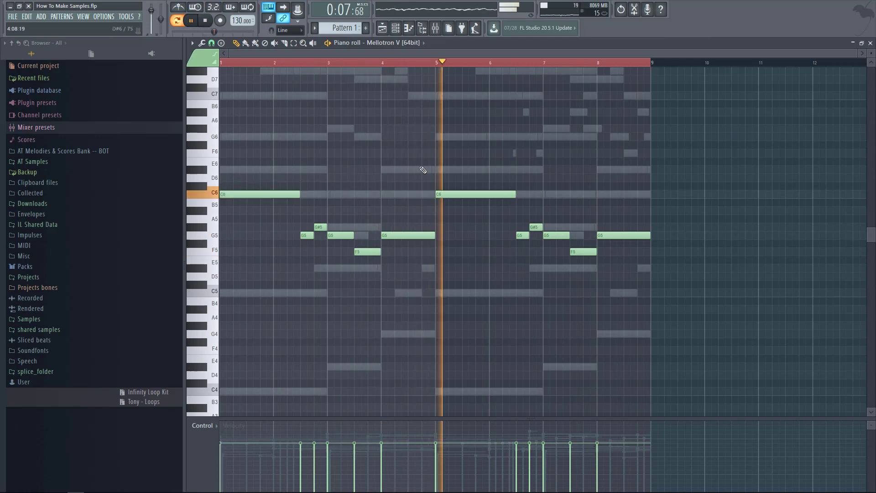
key("space")
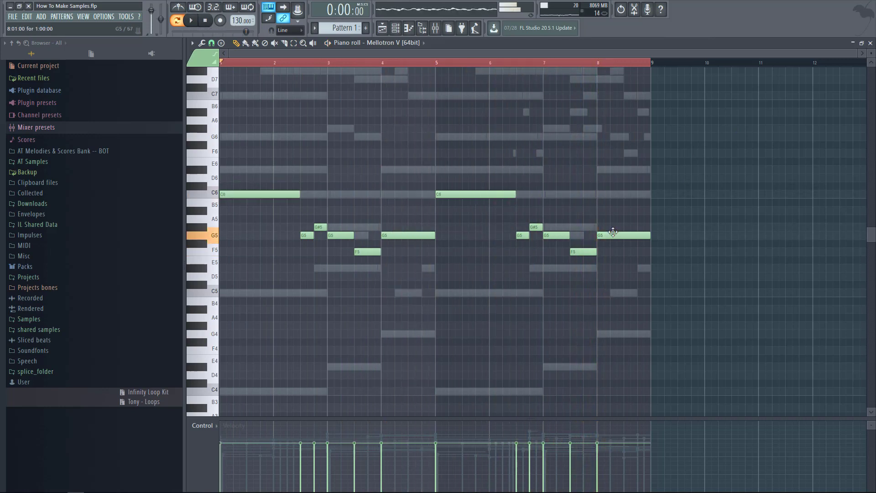
Replace the bar 8 G5 with a half-bar D#5 followed by a half-bar C5.
left_click_drag(613, 233, 614, 268)
key("space")
left_click(629, 292)
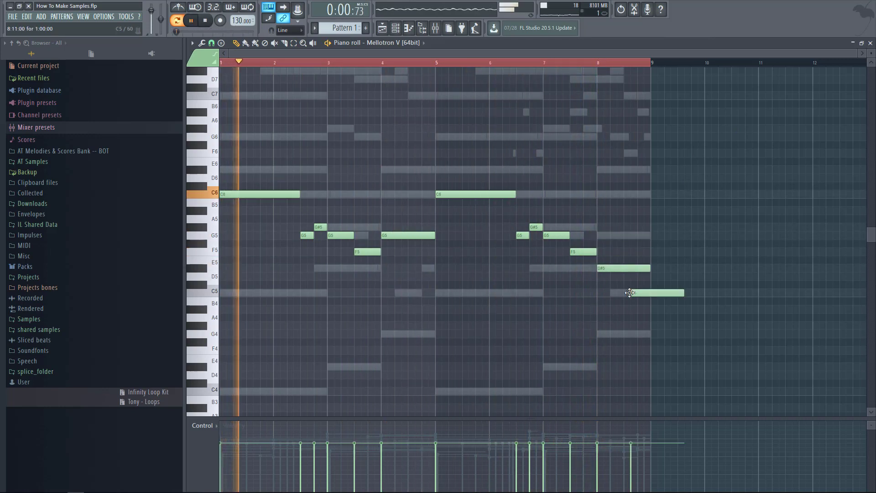
left_click_drag(677, 292, 623, 282)
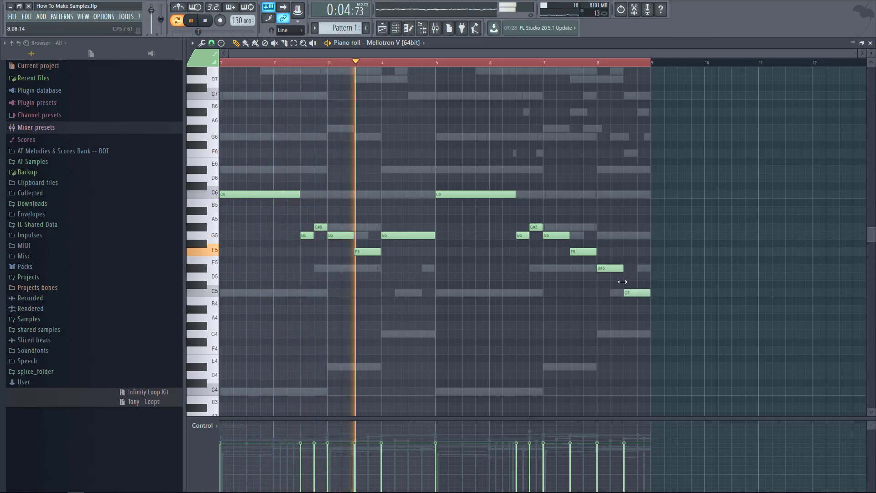
Return to the channel rack and rename the Mellotron V channel as FLUTE.
key("Escape")
right_click(322, 125)
left_click(314, 131)
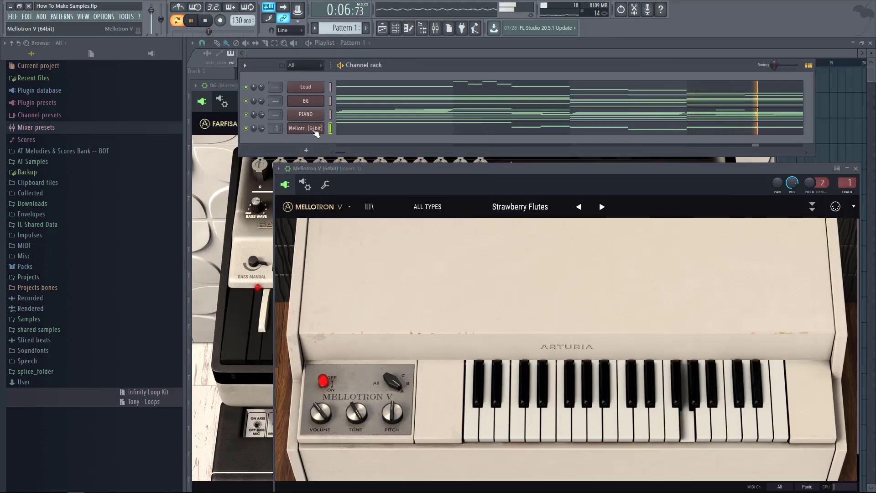
right_click(314, 130)
type("rF")
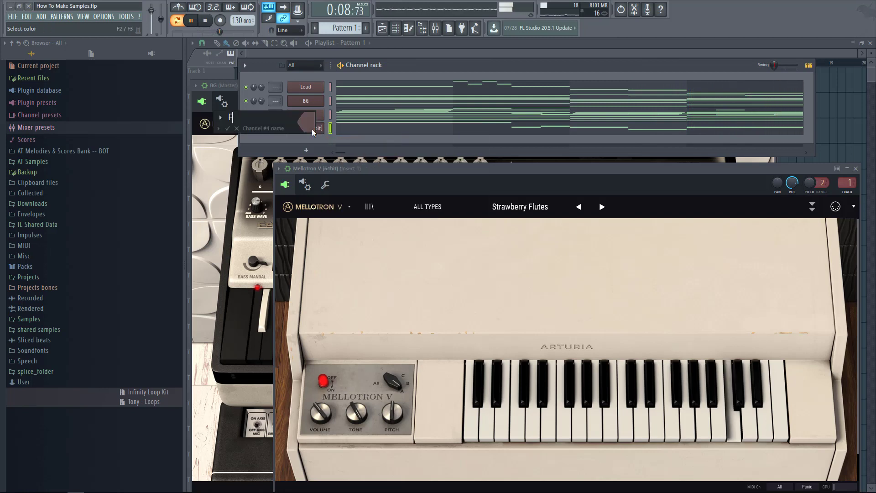
type("LUTE")
key("Return")
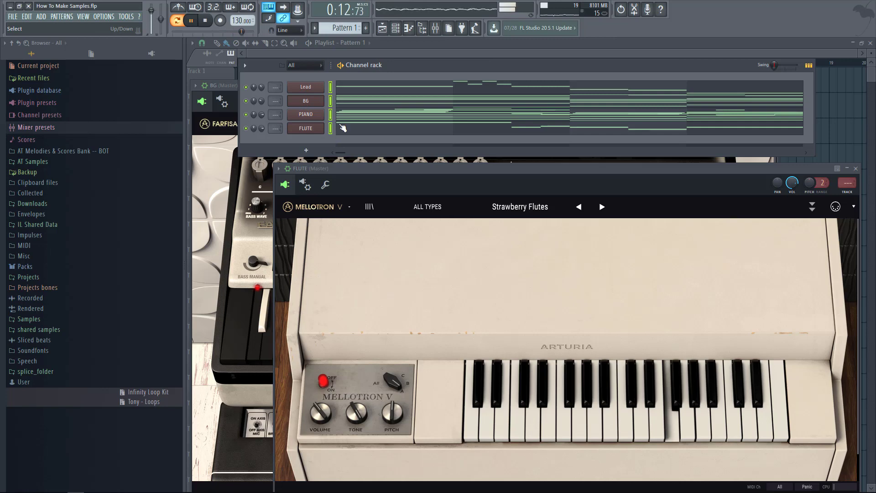
Route all four selected channels to consecutive mixer tracks starting from Insert 1.
left_click(438, 30)
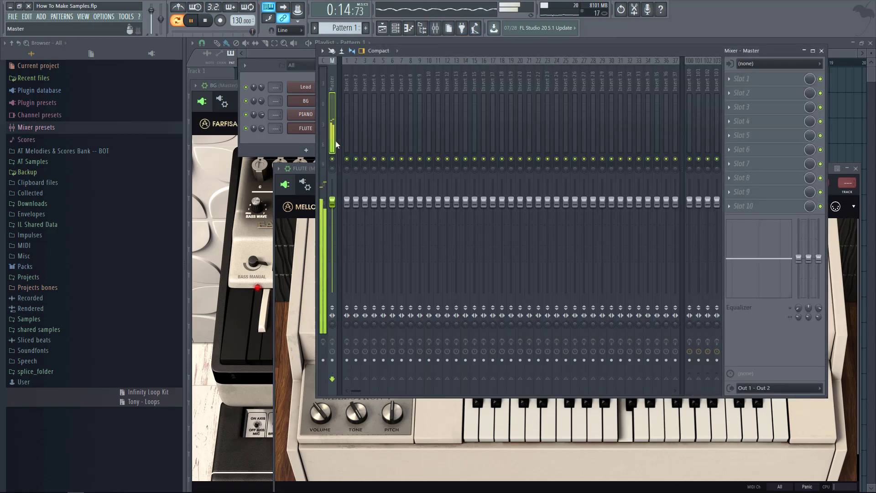
left_click(344, 125)
right_click(344, 126)
mouse_move(401, 132)
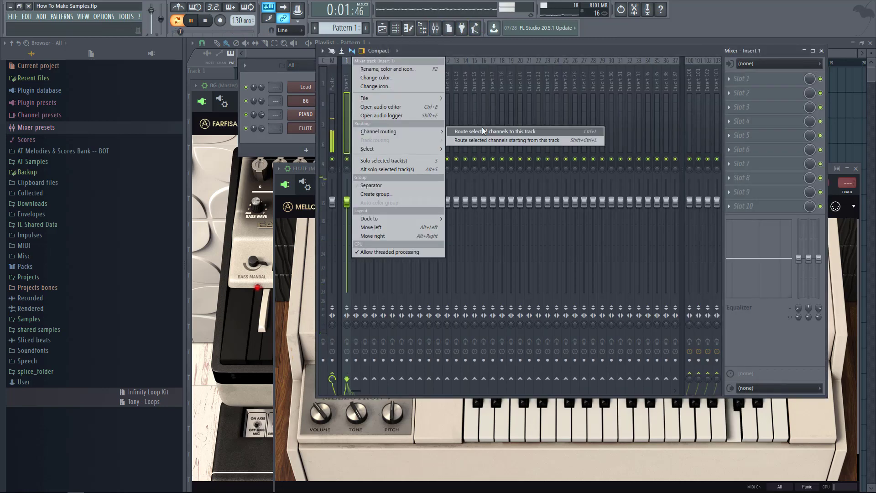
left_click(501, 142)
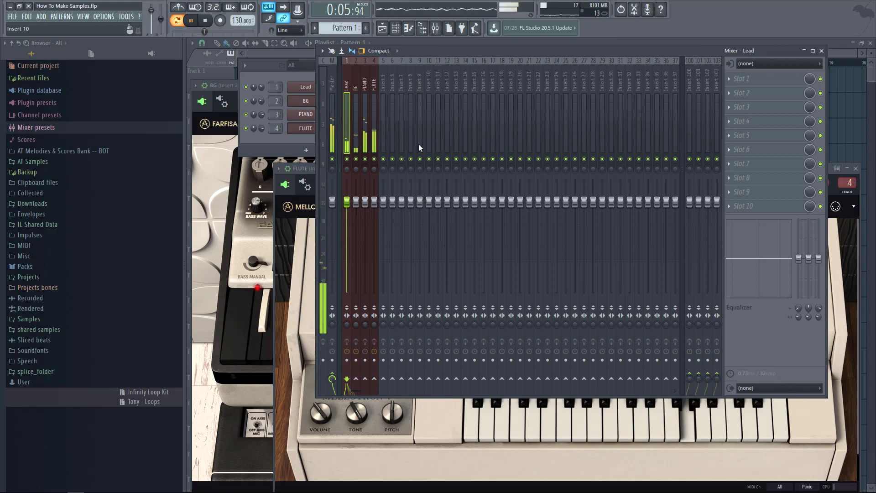
Solo the mixer tracks one after another to compare the Lead, BG, PIANO and FLUTE levels.
right_click(349, 158)
right_click(357, 158)
right_click(365, 159)
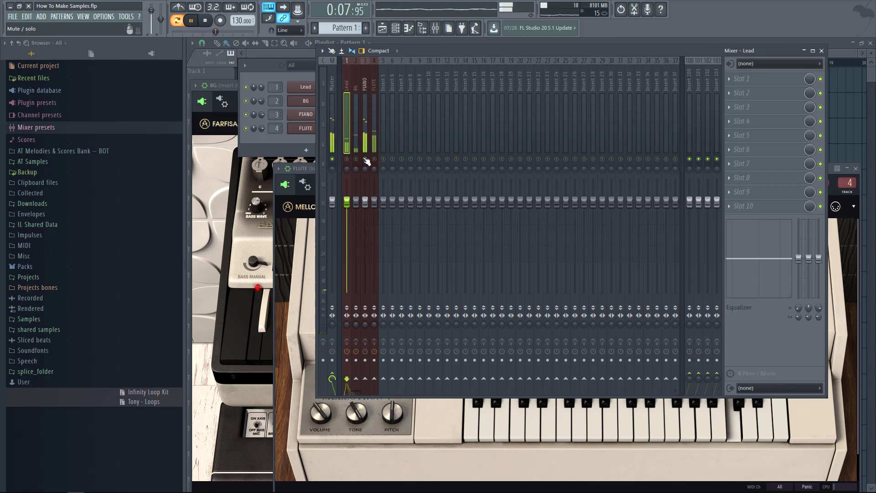
right_click(372, 159)
Restore playback of all mixer tracks, merge the FLUTE track's stereo image slightly, and lower its volume to -1.9 dB.
left_click_drag(375, 201, 374, 206)
right_click(364, 150)
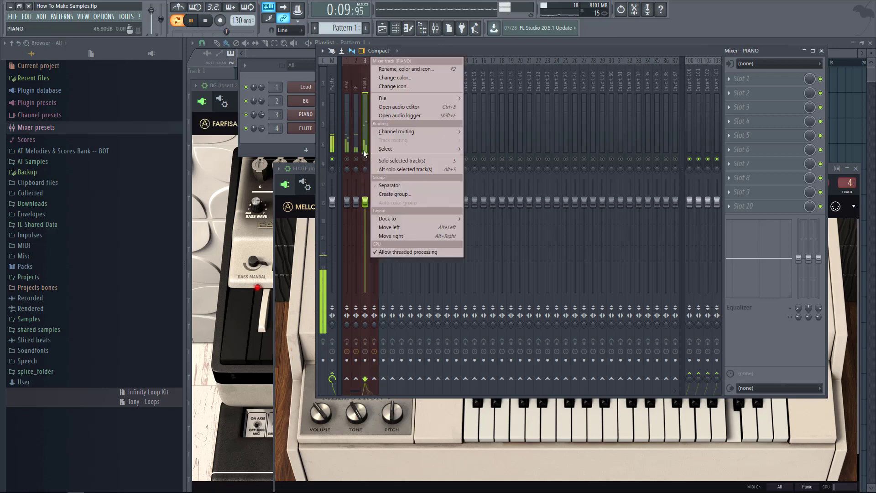
right_click(365, 161)
right_click(365, 161)
left_click(375, 323)
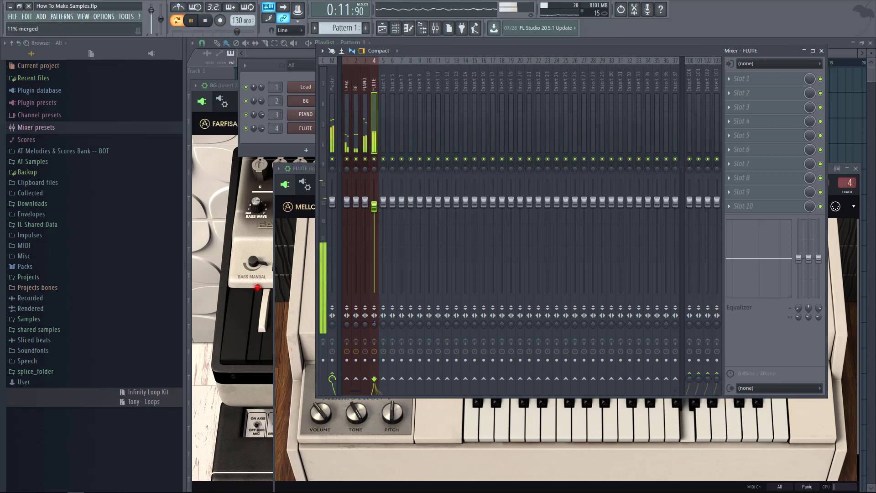
left_click_drag(374, 206, 375, 209)
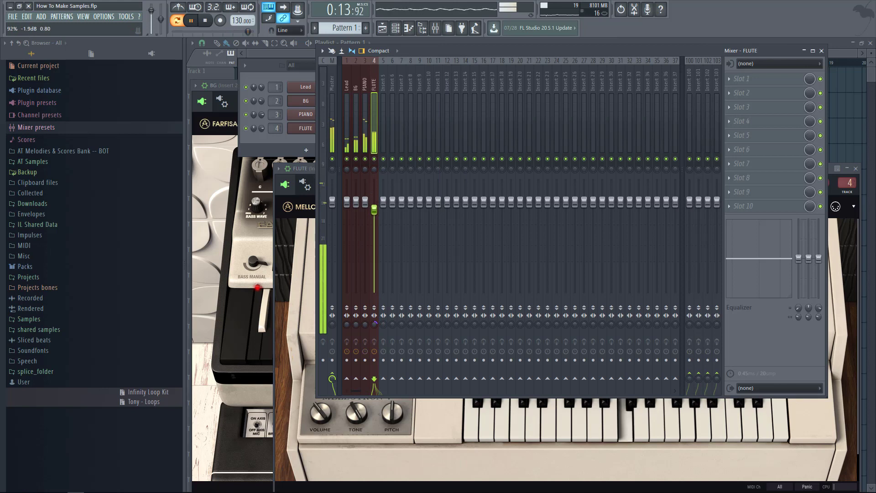
Lower the BG track to -2.2 dB, reduce the Lead track's volume, and set the FLUTE track to -2.9 dB.
left_click(359, 211)
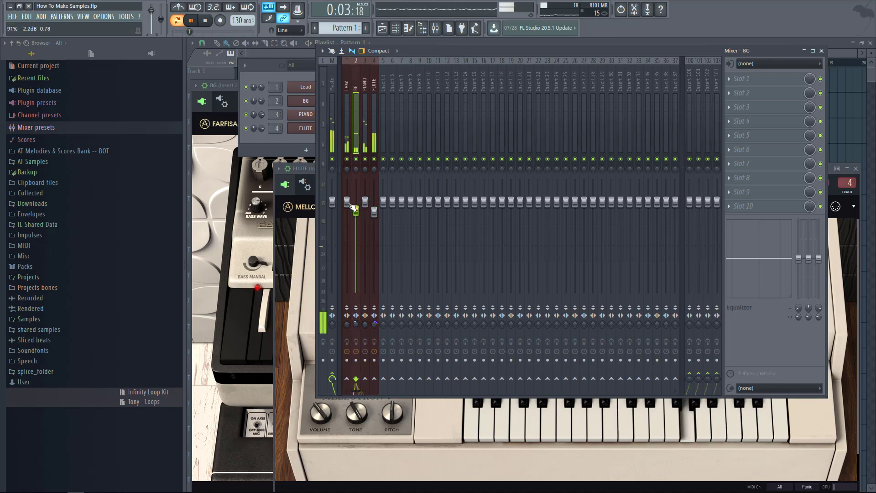
left_click_drag(347, 201, 374, 214)
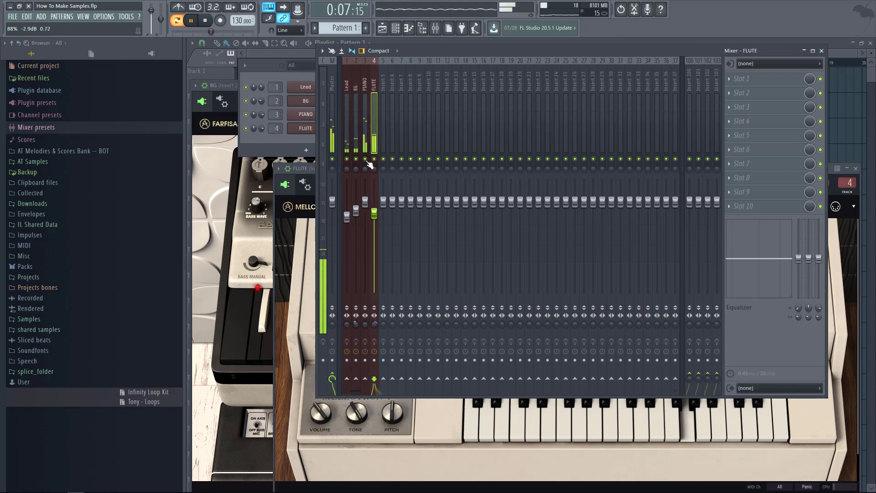
key("space")
left_click(357, 119)
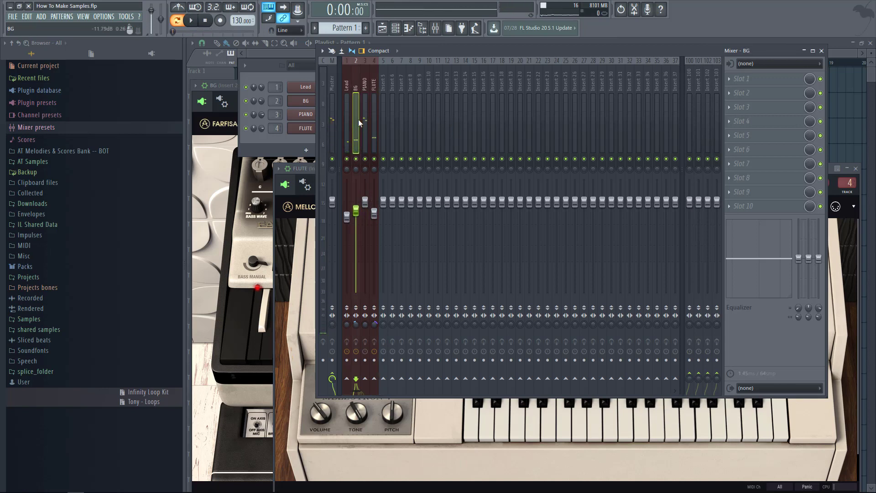
left_click(364, 119)
left_click(347, 120)
left_click(339, 119)
left_click(321, 119)
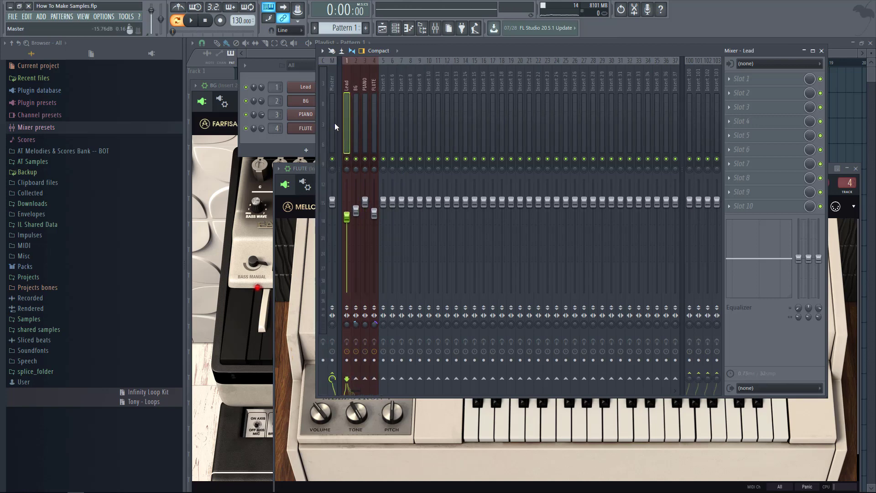
Load RC-20 Retro Color in the Master track's first effect slot and choose its Vinyl 2 preset.
left_click(335, 122)
left_click(772, 78)
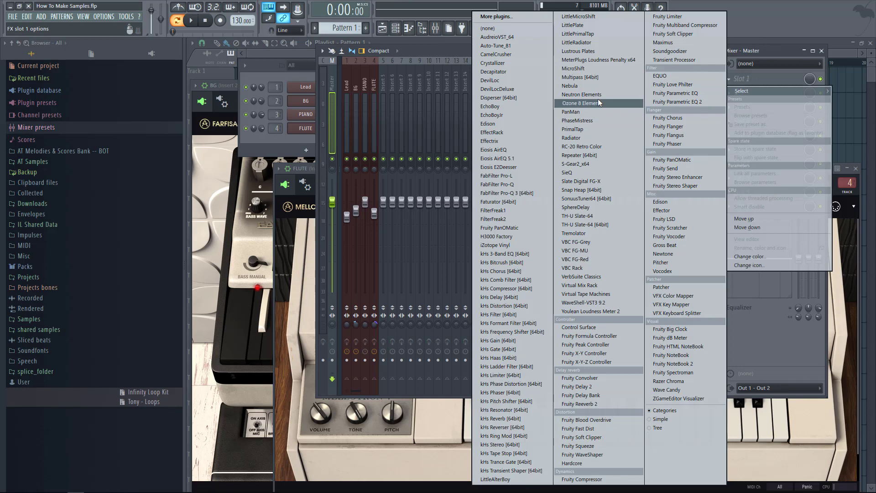
left_click(581, 146)
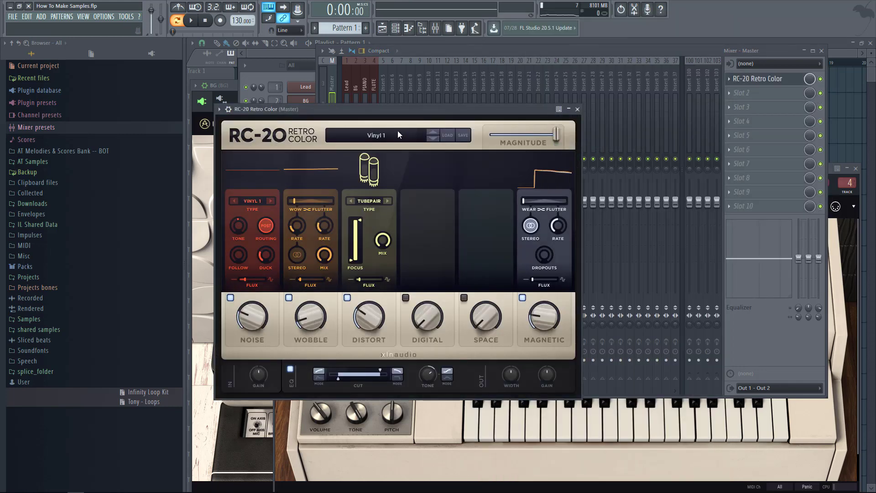
left_click(433, 139)
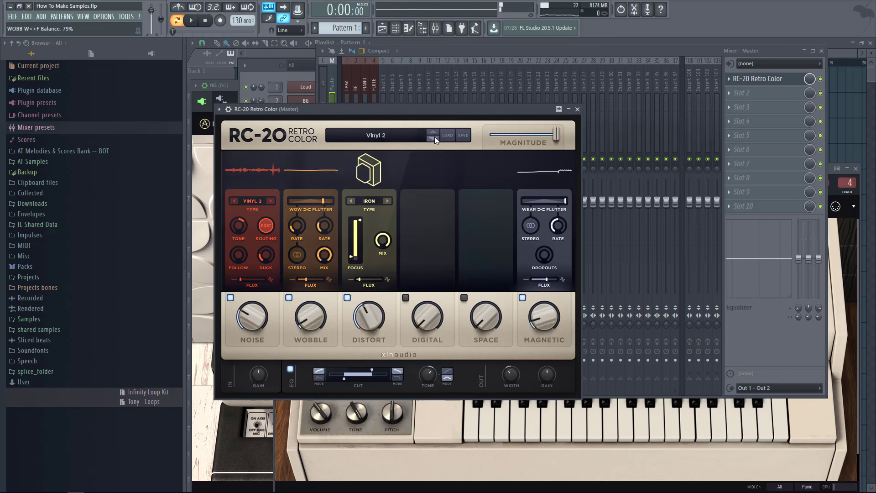
During playback, shift RC-20's EQ cut range slightly higher and set the output width to 87%.
key("space")
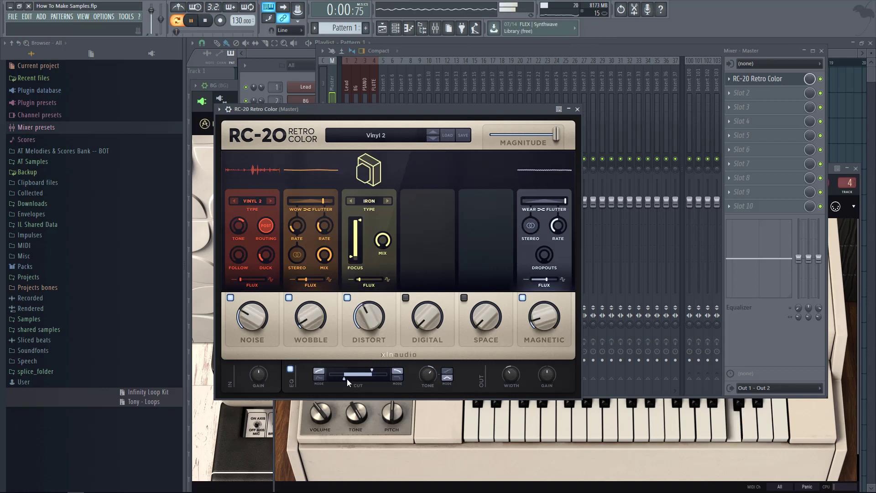
left_click_drag(349, 377, 374, 373)
left_click_drag(513, 378, 514, 382)
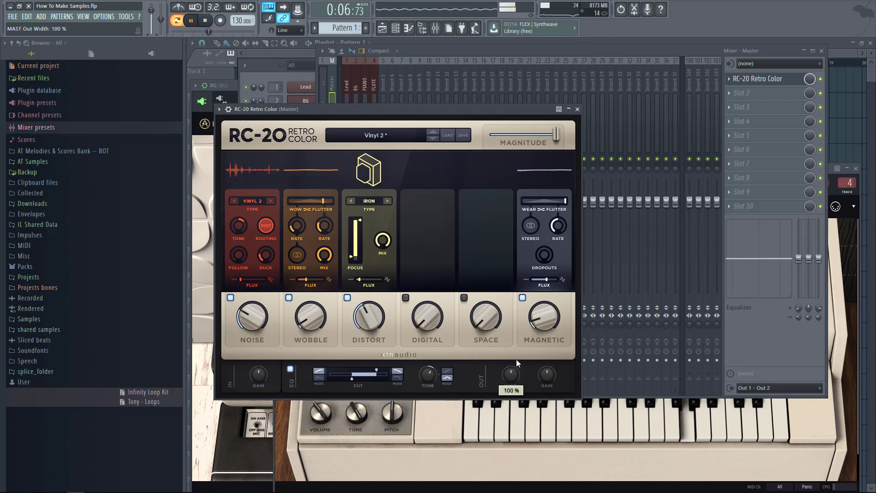
left_click_drag(511, 375, 510, 380)
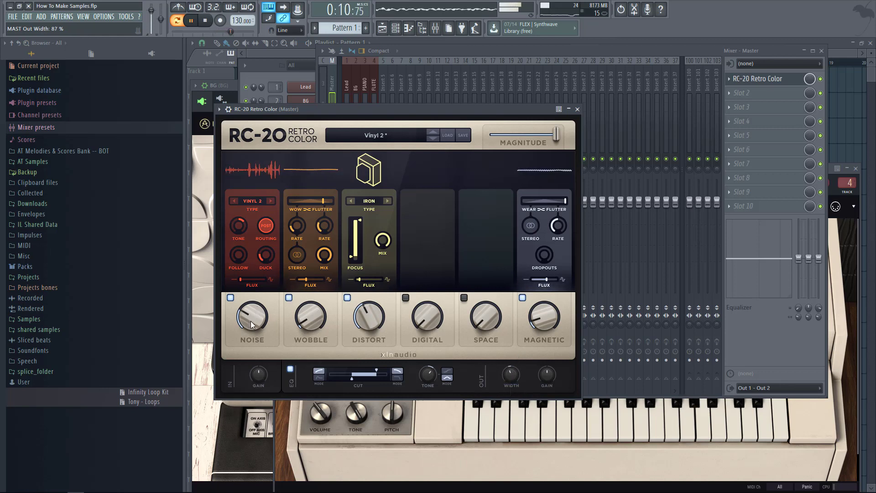
Lower RC-20's Noise amount to 14% and enable the Digital module at 9%.
left_click_drag(250, 321, 251, 342)
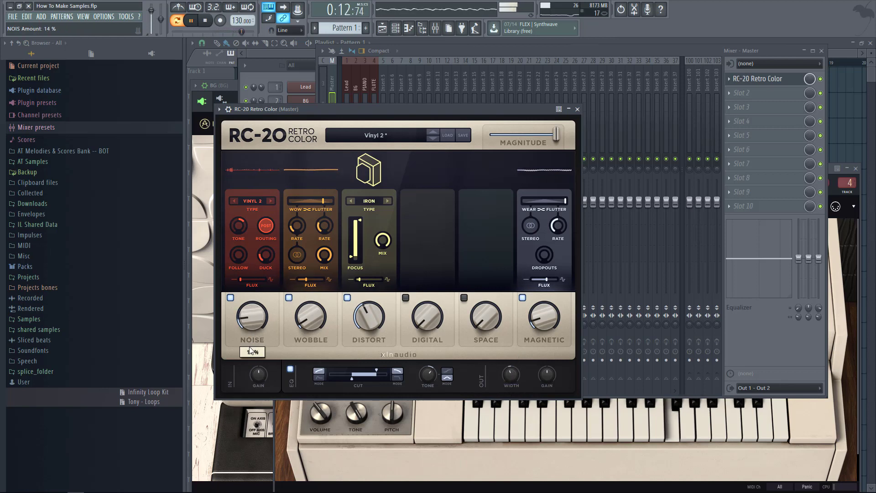
left_click(405, 298)
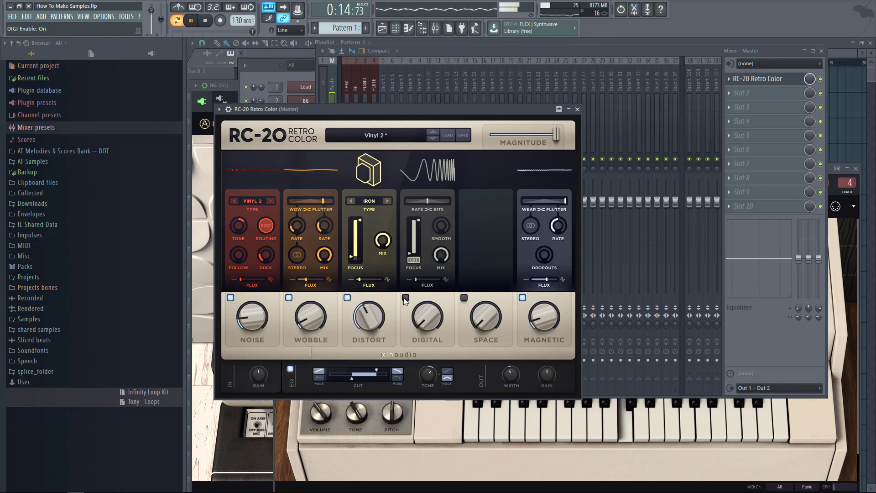
left_click_drag(423, 321, 425, 312)
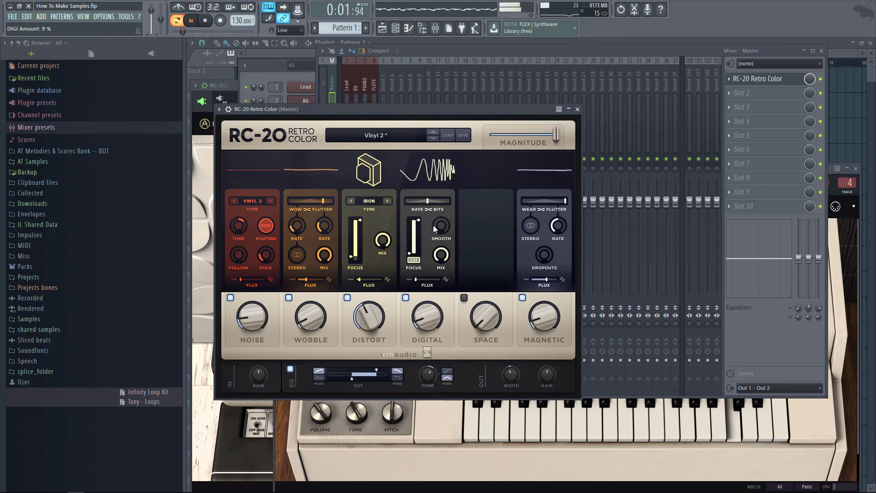
Enable RC-20's Space module at a low amount, and set Noise to 11% and Wobble to 8%.
left_click(483, 314)
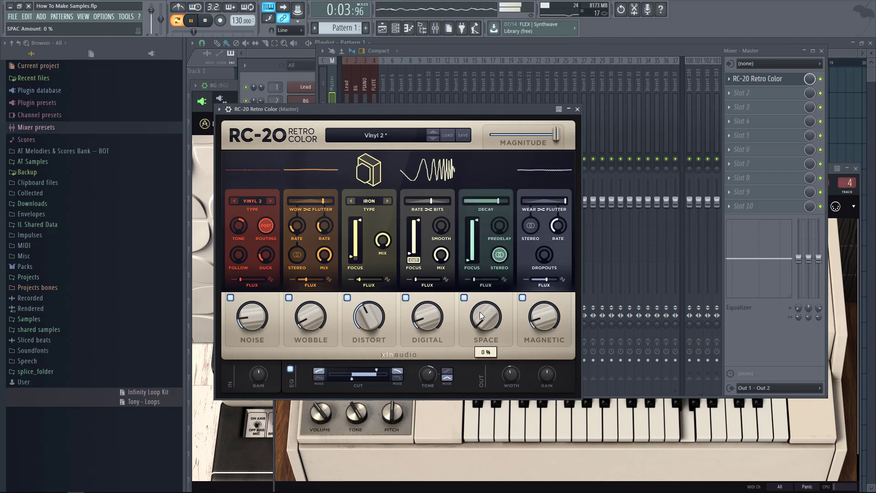
left_click_drag(488, 310, 491, 287)
left_click_drag(259, 328, 259, 332)
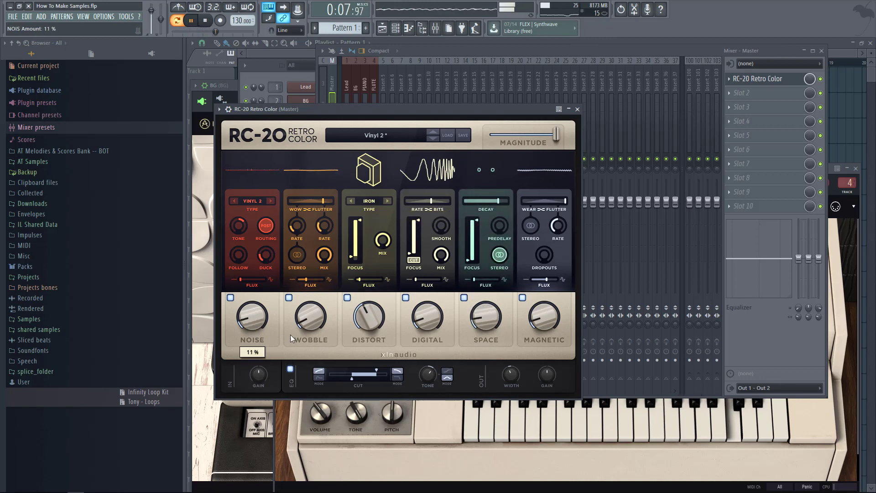
left_click_drag(313, 328, 313, 326)
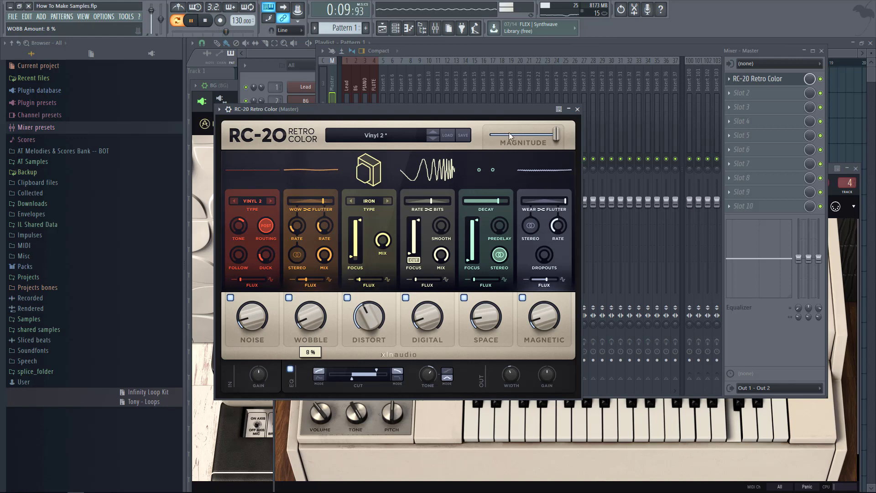
Close RC-20, briefly solo the PIANO mixer track, and slightly lower the Lead, BG and FLUTE faders.
left_click(578, 109)
left_click(369, 130)
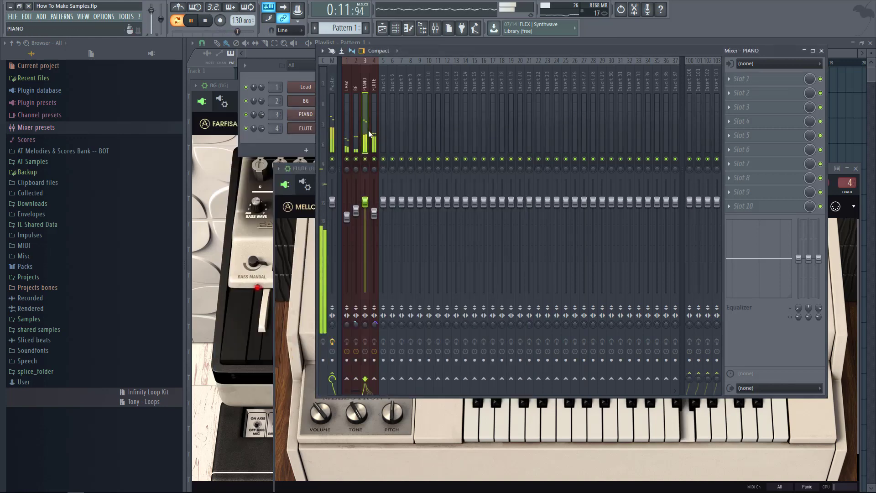
right_click(365, 158)
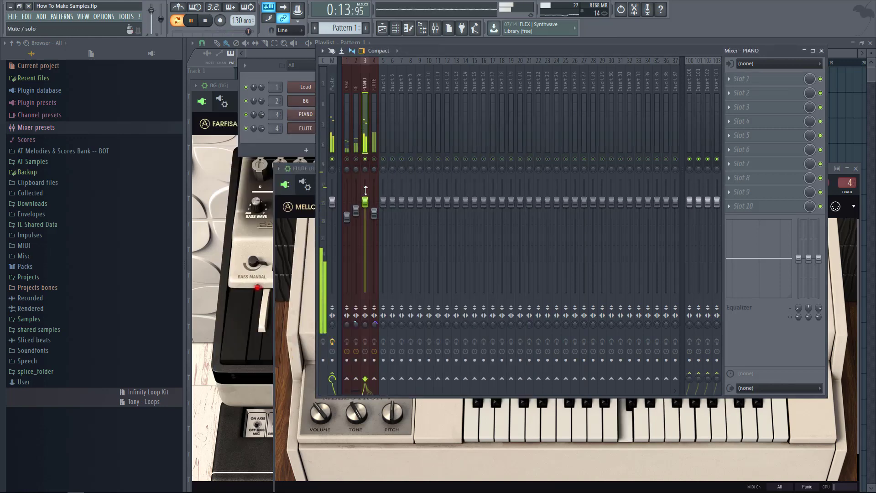
left_click_drag(356, 211, 376, 223)
right_click(365, 159)
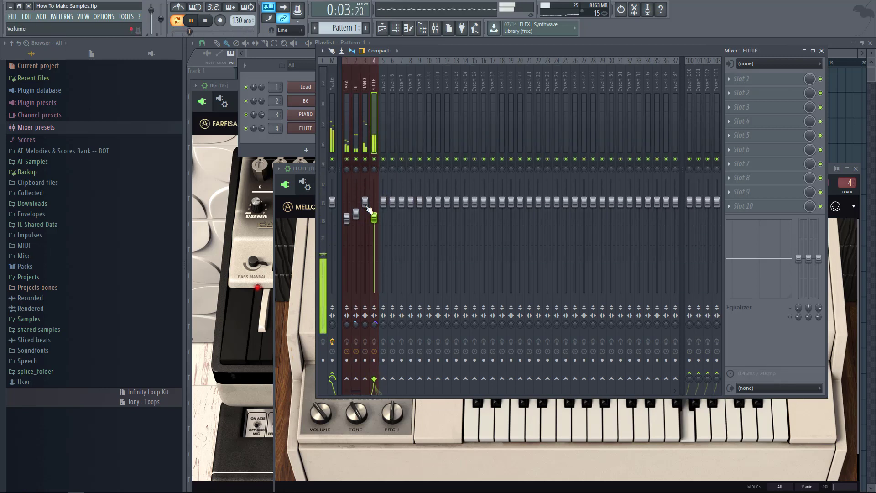
Add Fruity Parametric EQ 2 in the Master's second effect slot, cutting the low band, boosting band 4 and lowering the treble band.
left_click(334, 115)
left_click(770, 93)
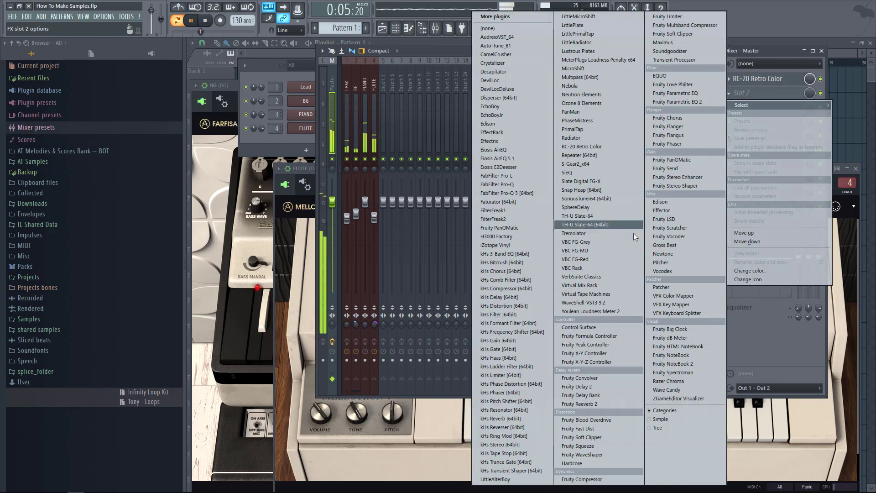
left_click(677, 101)
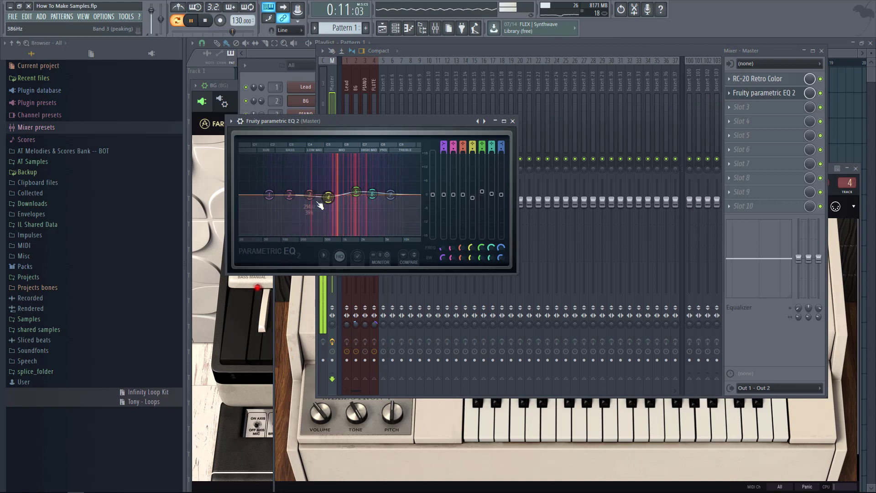
left_click_drag(264, 209, 268, 212)
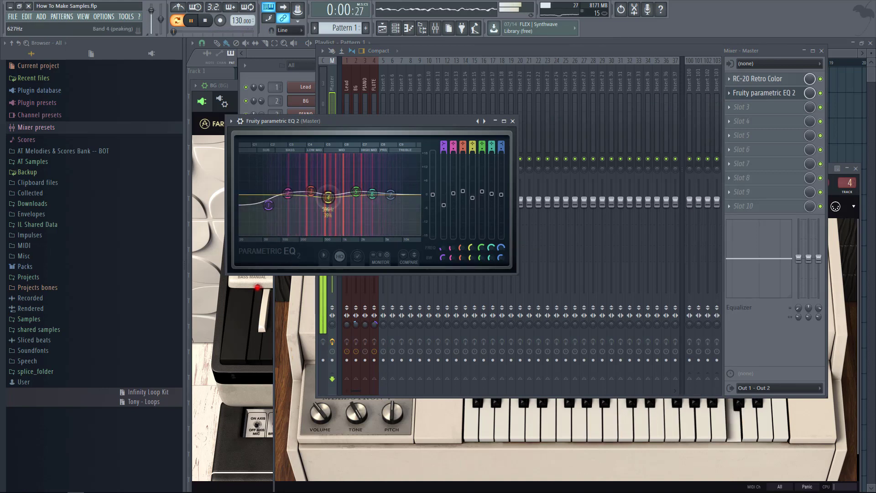
left_click_drag(310, 191, 331, 191)
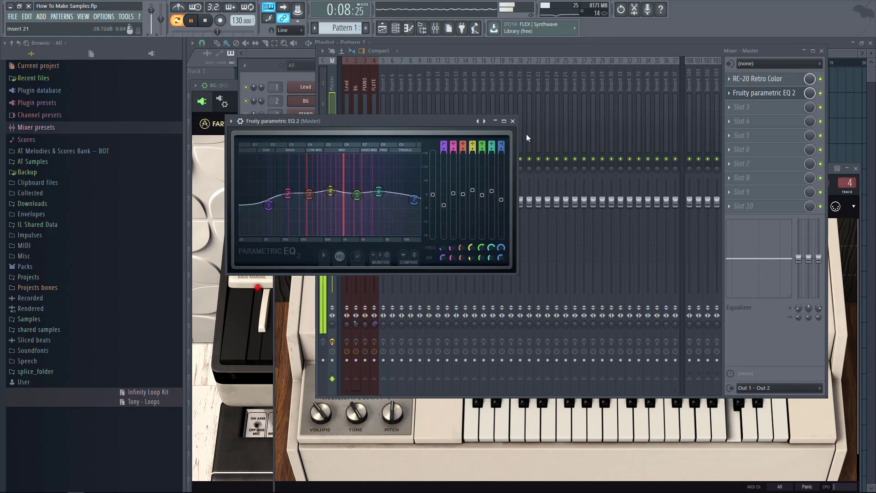
left_click(513, 121)
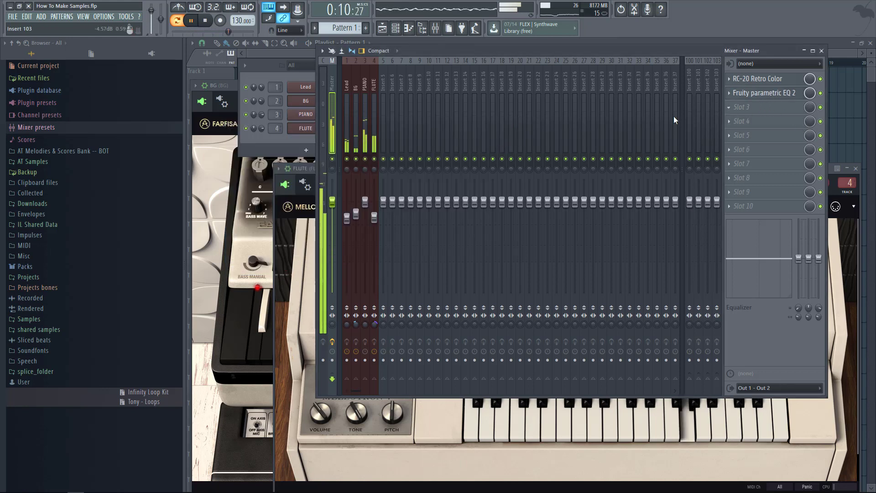
Lower the FLUTE mixer track's fader slightly further and bring up the Channel rack.
left_click(366, 135)
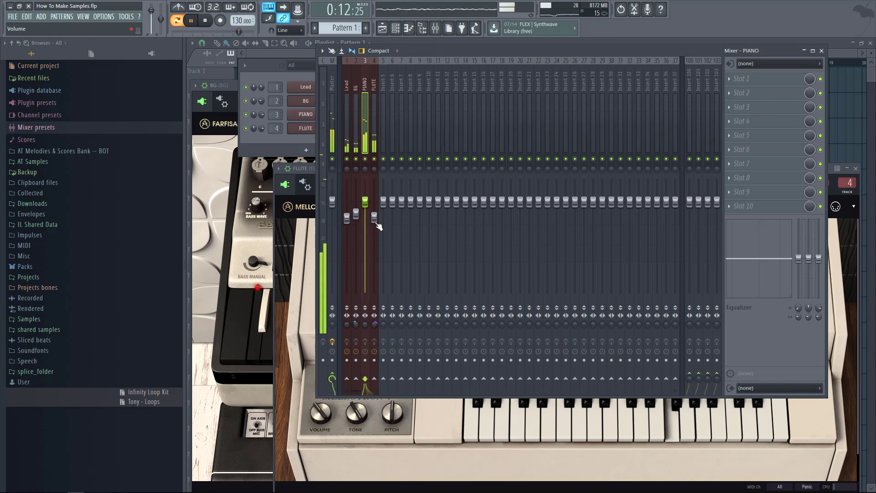
left_click_drag(375, 219, 375, 223)
left_click(303, 149)
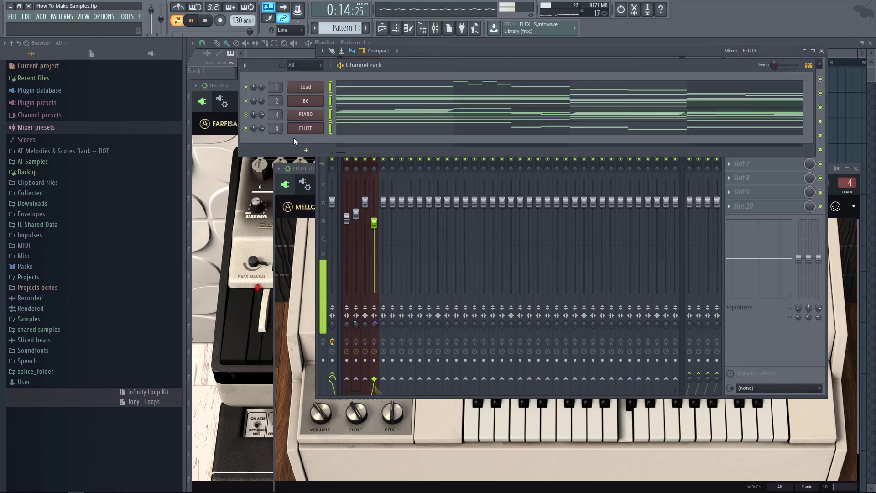
Place Pattern 1 at bar 1 of Track 1 in the Playlist and add a copy at bar 9.
left_click(400, 44)
left_click(355, 74)
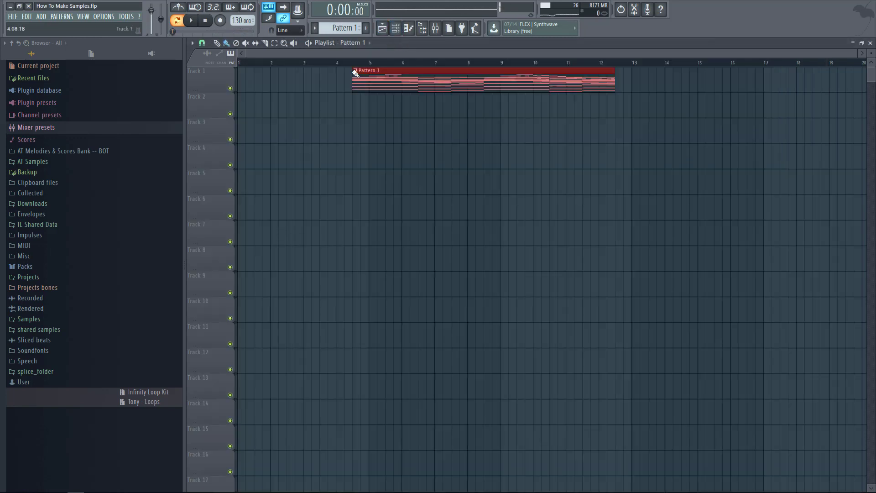
left_click_drag(379, 81, 155, 66)
left_click_drag(389, 74, 631, 79)
scroll(631, 80, "down", 2)
Make the clip at bar 9 unique and cut the FLUTE notes from that pattern.
left_click(418, 70)
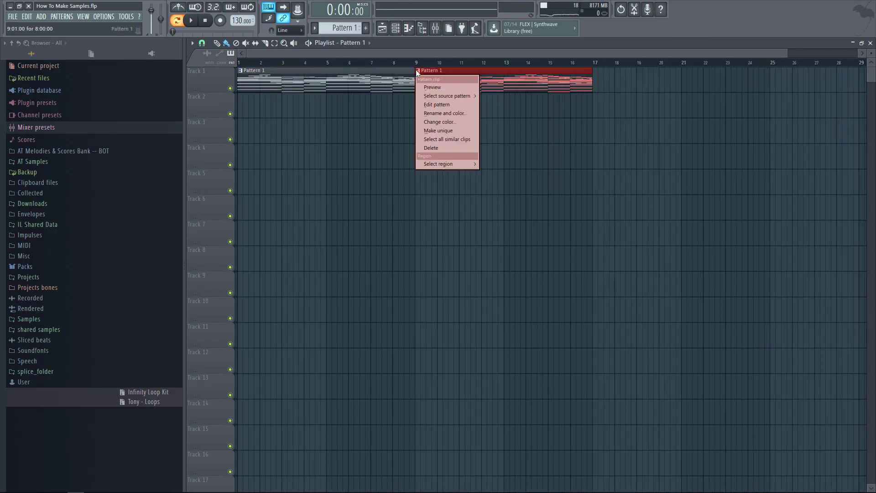
left_click(456, 131)
double_click(442, 87)
left_click(330, 128)
key("ctrl+x")
key("F6")
Place another pattern clip at bar 17 of Track 1 and make it unique.
left_click(599, 82)
double_click(522, 90)
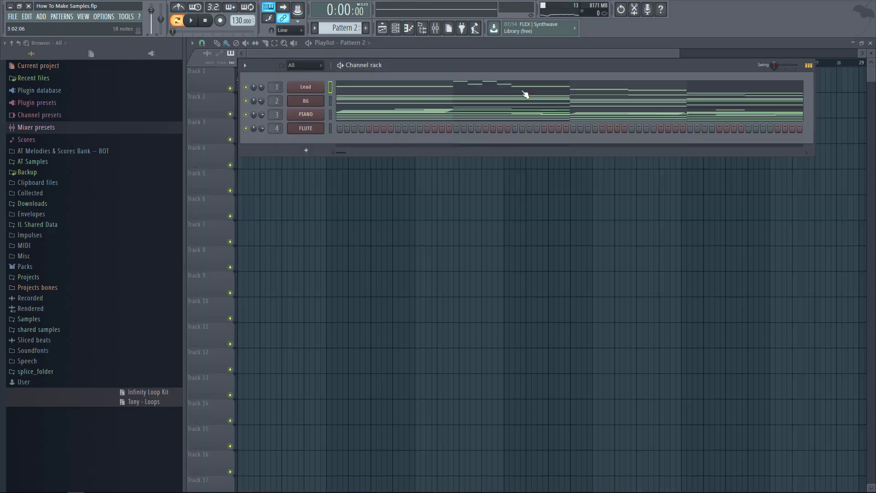
key("F6")
left_click(596, 71)
left_click(622, 127)
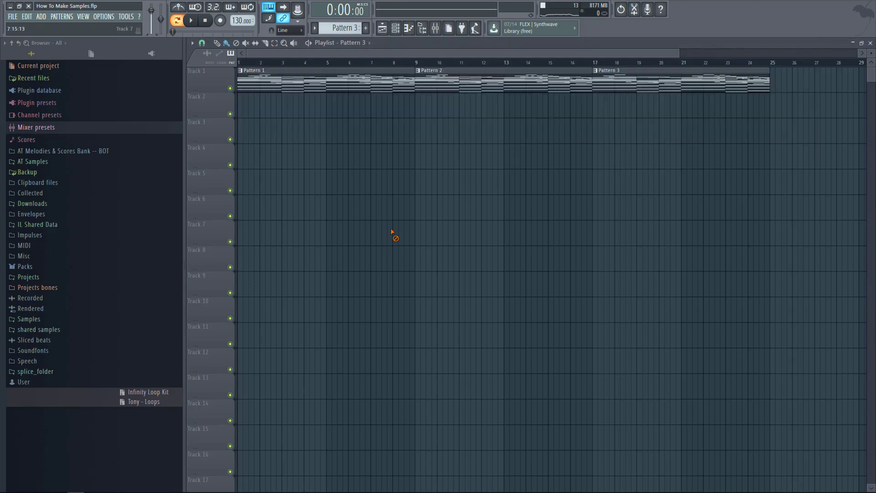
Swap the first and last clips so Pattern 3 starts at bar 1 and Pattern 1 at bar 17.
key("space")
key("space")
left_click_drag(330, 81, 331, 157)
left_click_drag(636, 76, 282, 77)
left_click_drag(279, 151, 634, 75)
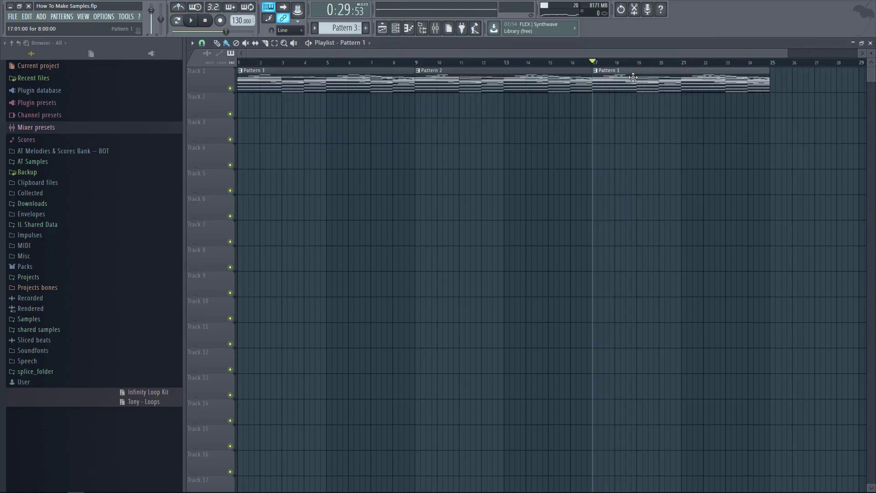
Play from bar 9, add a fourth unique eight-bar clip, and arrange the clips through bar 33 with Pattern 2 last.
left_click(416, 62)
key("space")
scroll(523, 91, "down", 2)
left_click_drag(523, 75, 642, 75)
left_click(610, 71)
left_click(627, 126)
key("F6")
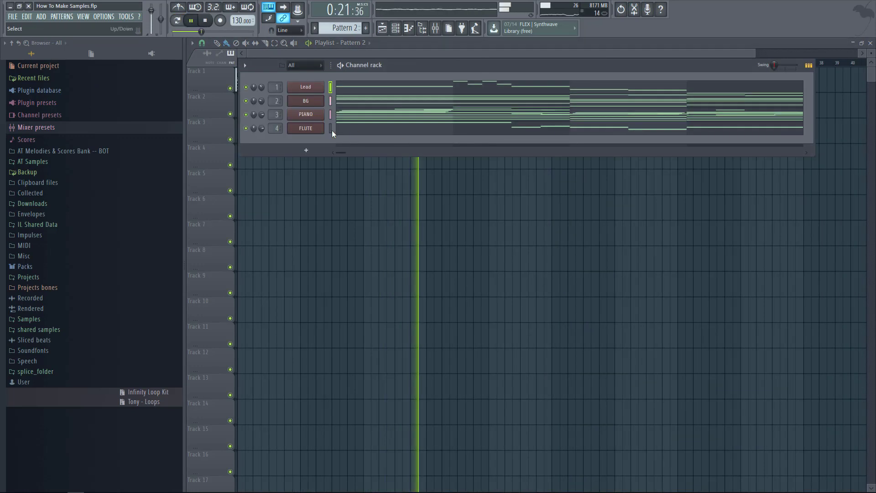
key("F6")
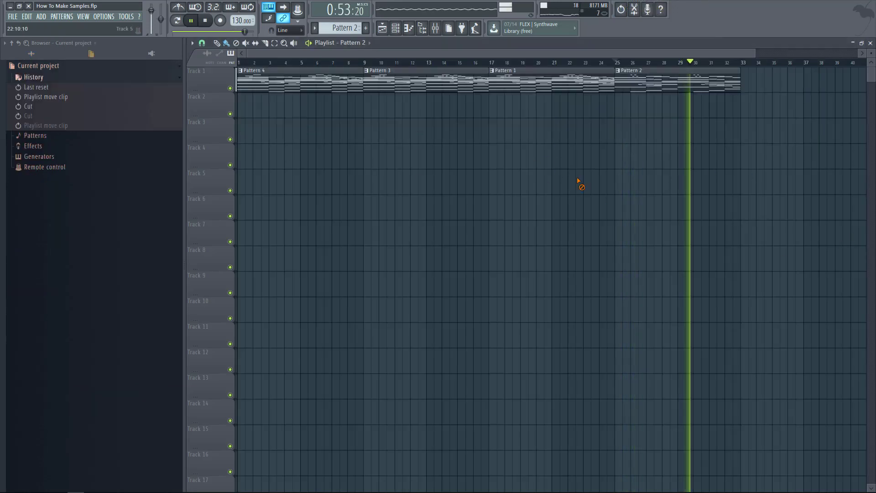
Stop playback, select all four pattern clips in the Playlist, and save the project.
key("space")
key("ctrl+a")
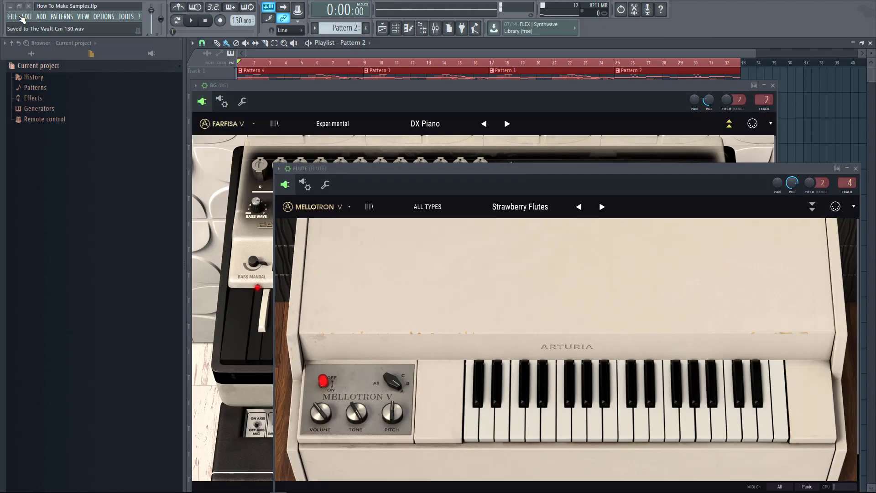
left_click(14, 16)
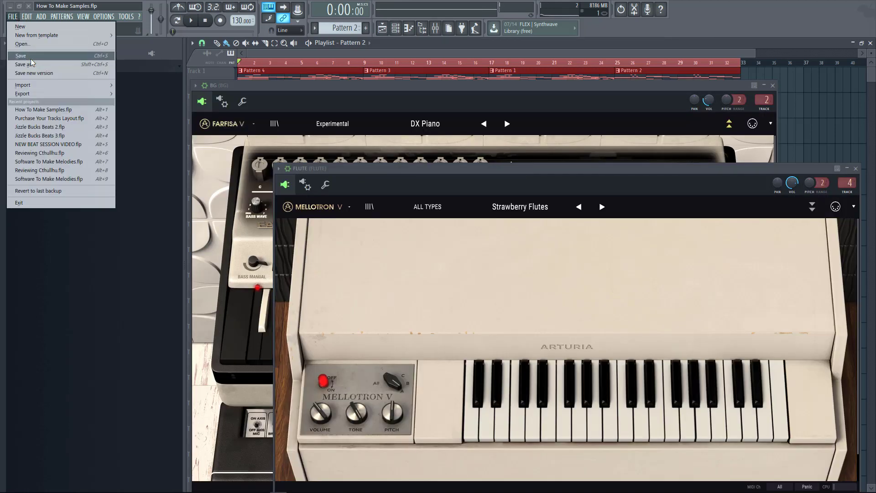
left_click(31, 59)
Start a new empty project.
left_click(13, 17)
left_click(12, 17)
left_click(13, 18)
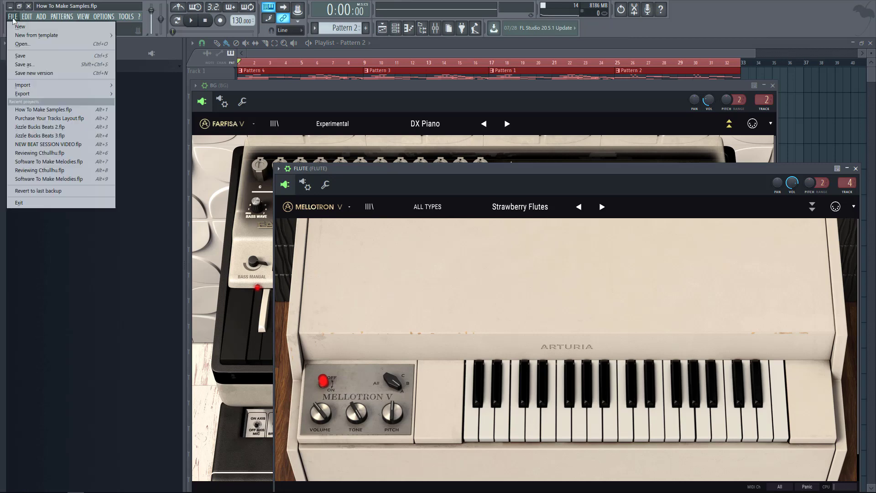
left_click(19, 29)
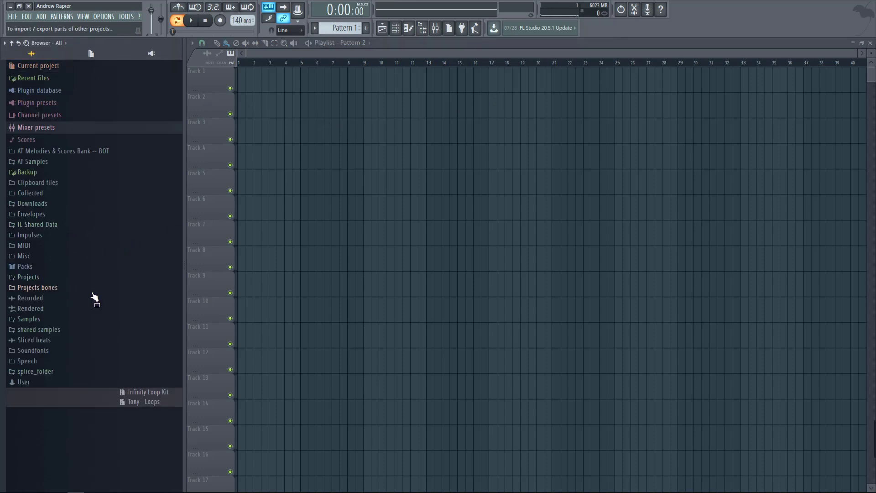
Place The Vault Cm 130 from the AT The Vault Samples folder at bar 1 of Track 1.
left_click(58, 165)
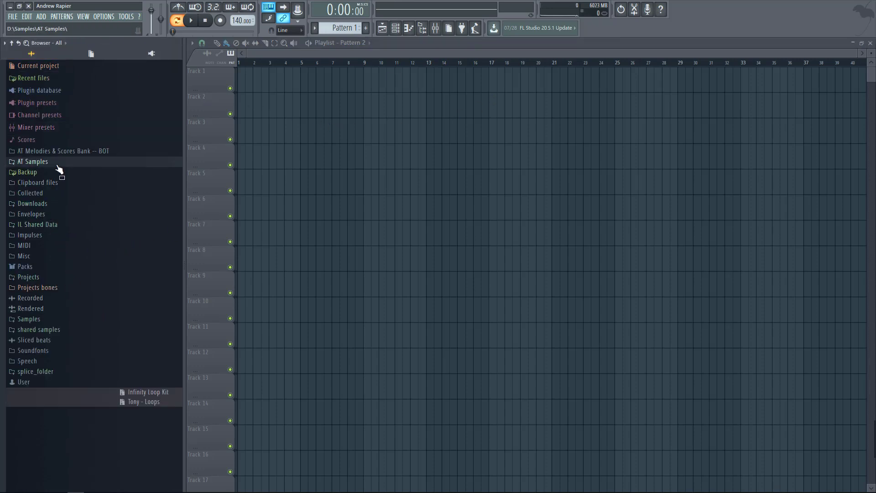
scroll(99, 304, "down", 3)
left_click(71, 404)
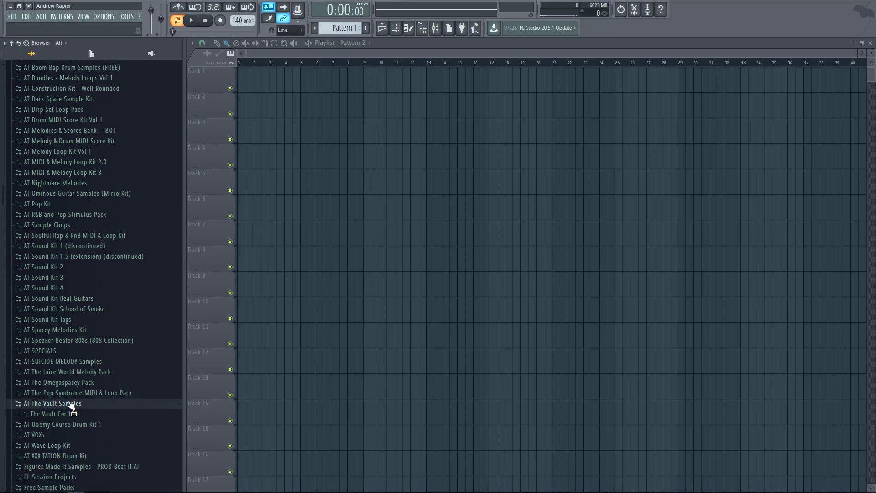
left_click(70, 413)
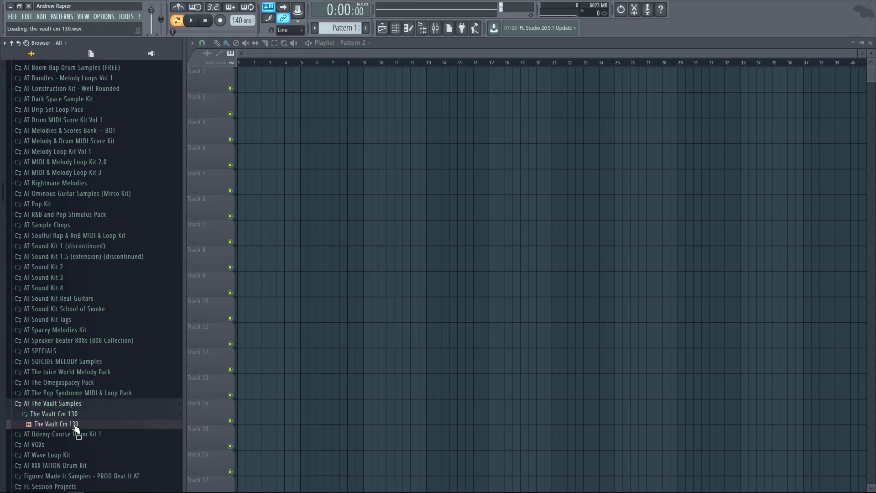
left_click_drag(294, 146, 270, 82)
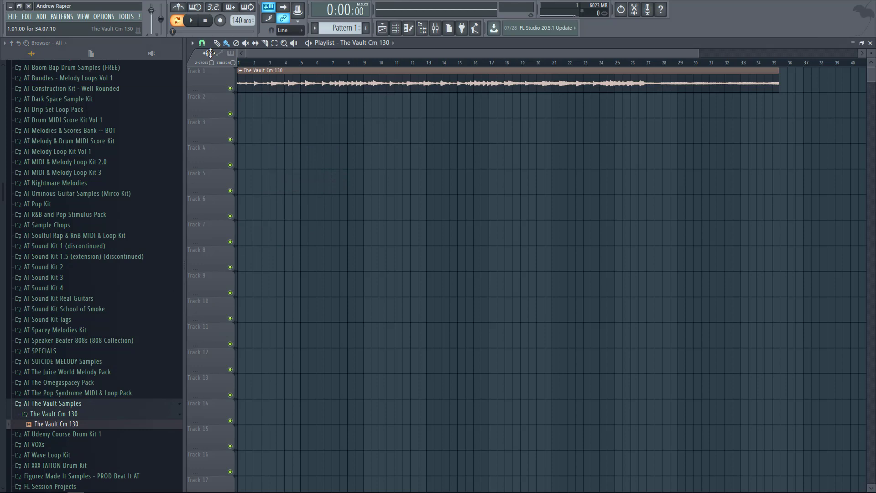
Set the project tempo to 160 BPM and normalize The Vault Cm 130 sample.
right_click(235, 22)
left_click(329, 108)
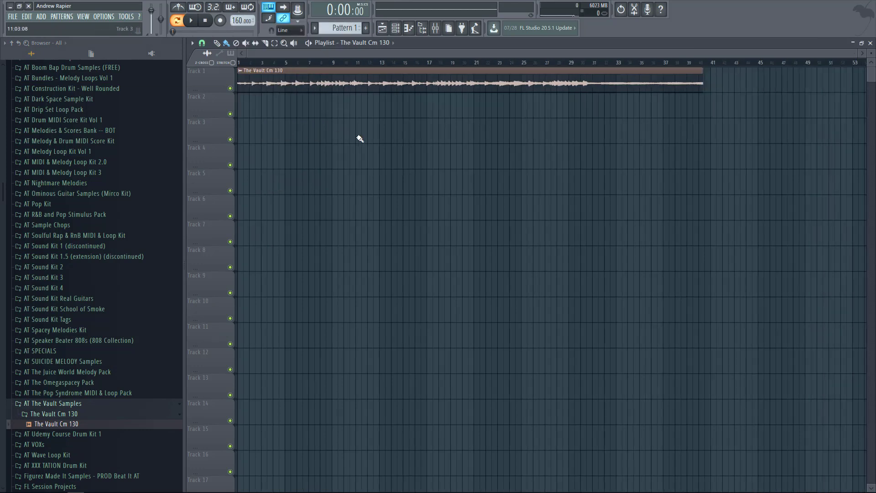
double_click(371, 82)
left_click(389, 221)
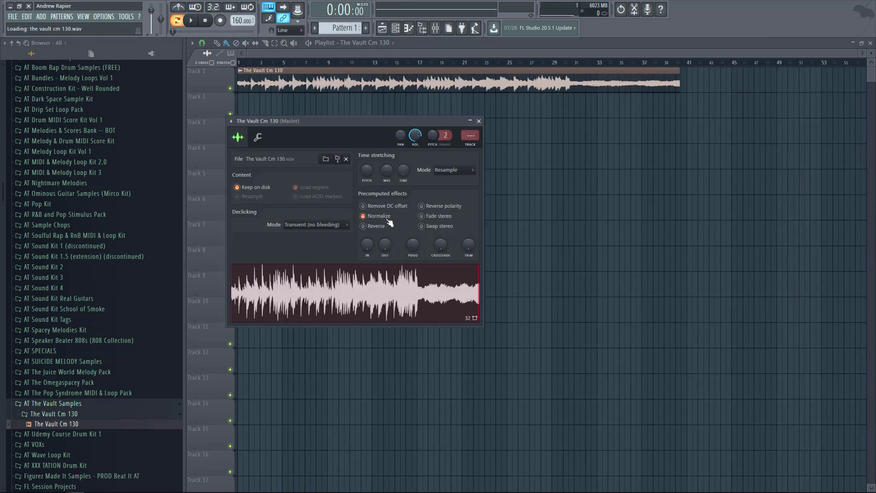
Fit the sample to the project tempo by entering its BPM manually, and play it in song mode.
right_click(402, 172)
left_click(417, 183)
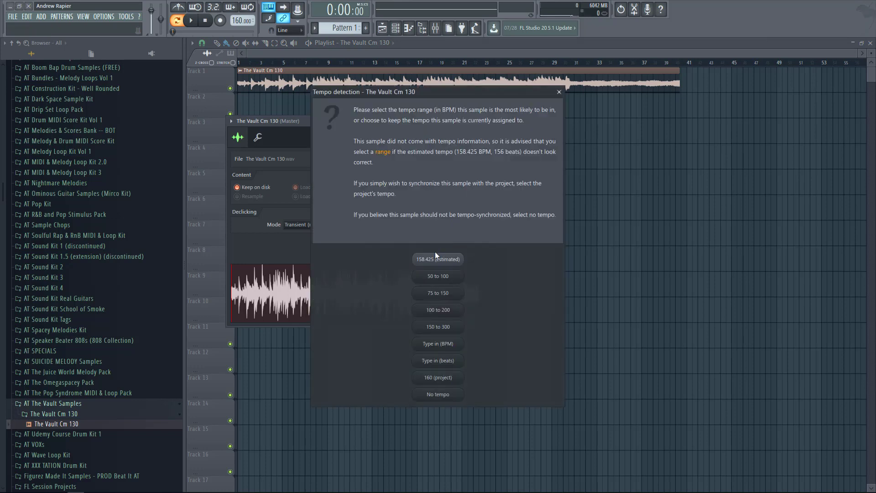
left_click(458, 347)
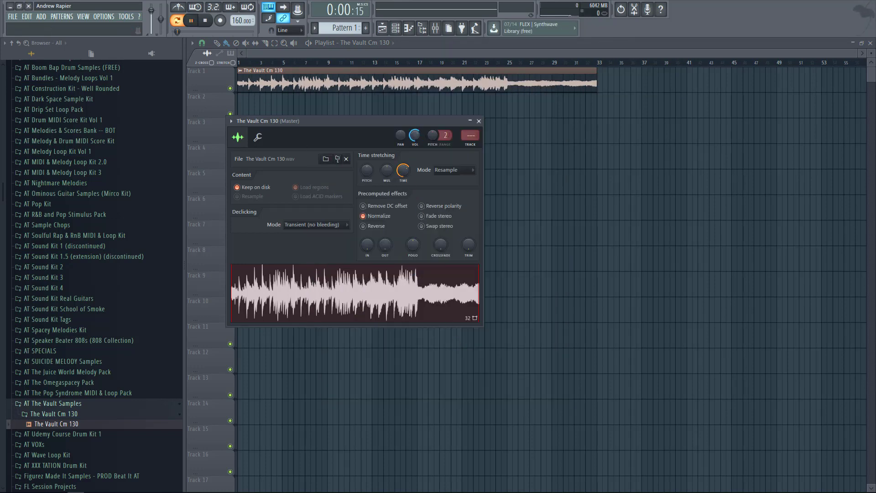
left_click(180, 23)
key("space")
left_click(479, 121)
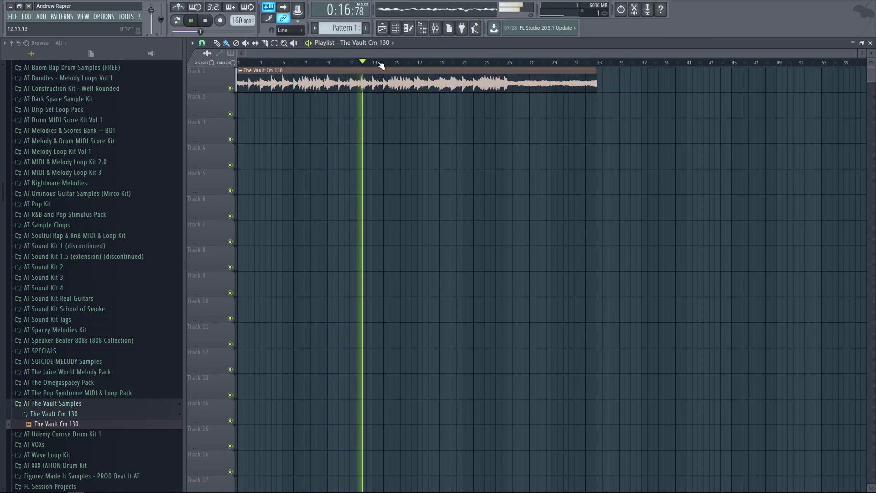
Slice the audio clip at bars 9 and 17 and delete the slice between them.
left_click(265, 43)
left_click(330, 89)
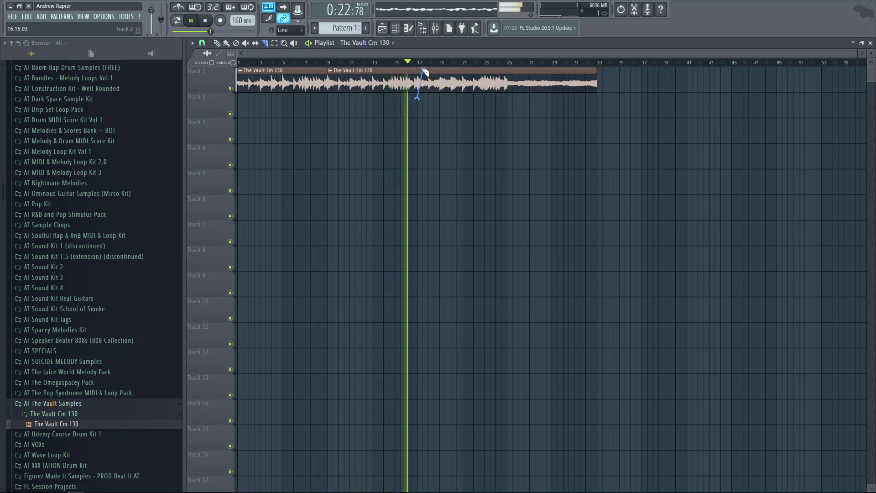
left_click_drag(418, 68, 420, 69)
key("p")
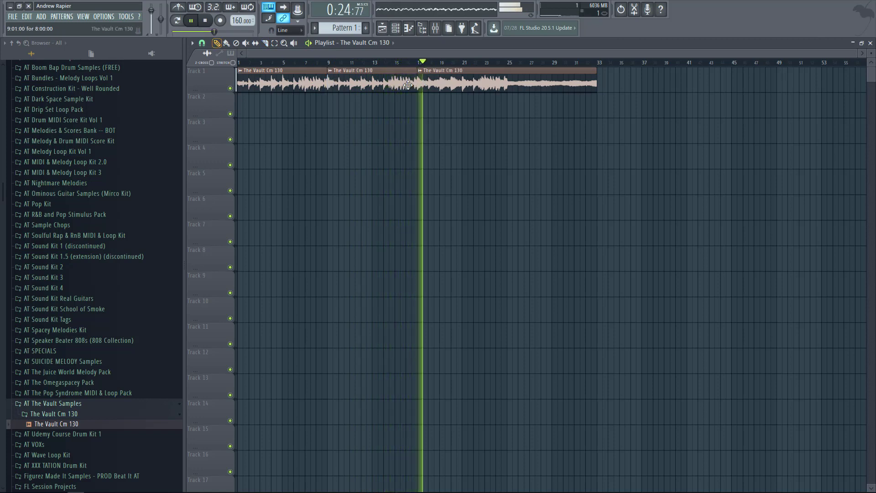
right_click(407, 85)
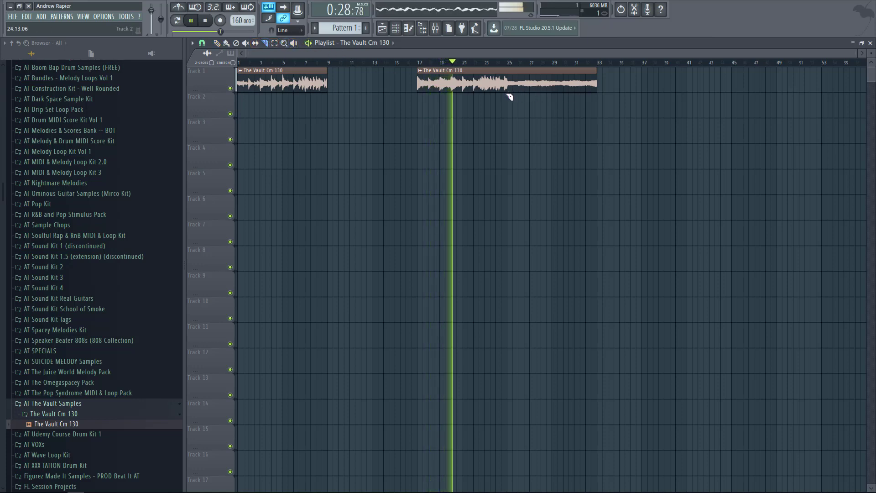
Slice the audio clip at bar 25 and place an eight-bar slice in the gap starting at bar 9.
left_click_drag(512, 95, 508, 78)
key("p")
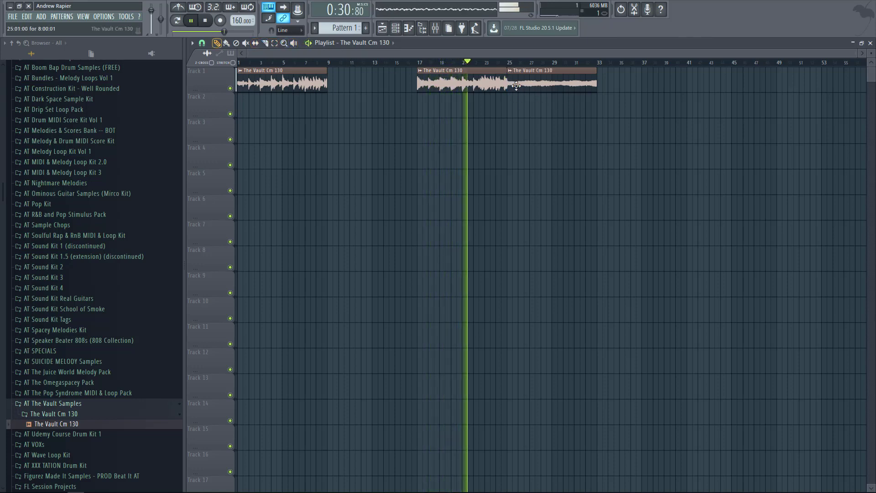
left_click_drag(358, 84, 350, 92)
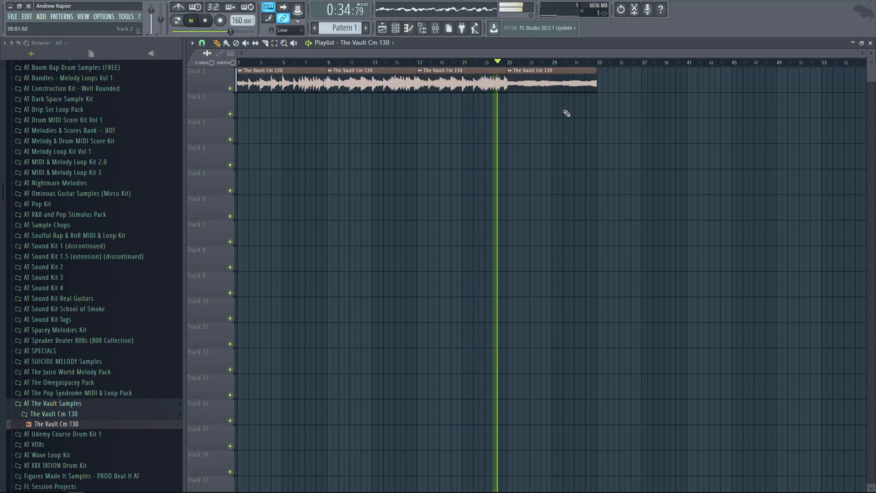
Delete the slice at bar 25, and undo the trial deletions of the slices at bars 9 and 17.
right_click(526, 86)
right_click(463, 87)
key("space")
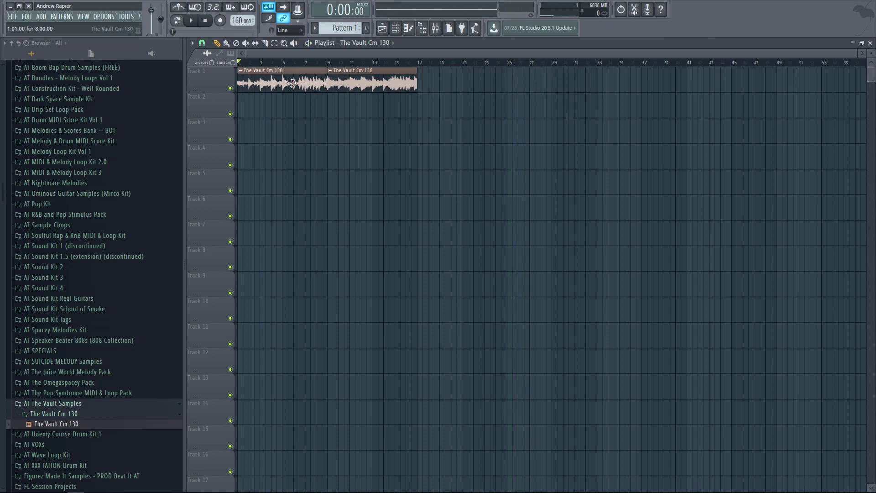
right_click(354, 84)
key("ctrl+z")
key("ctrl+z")
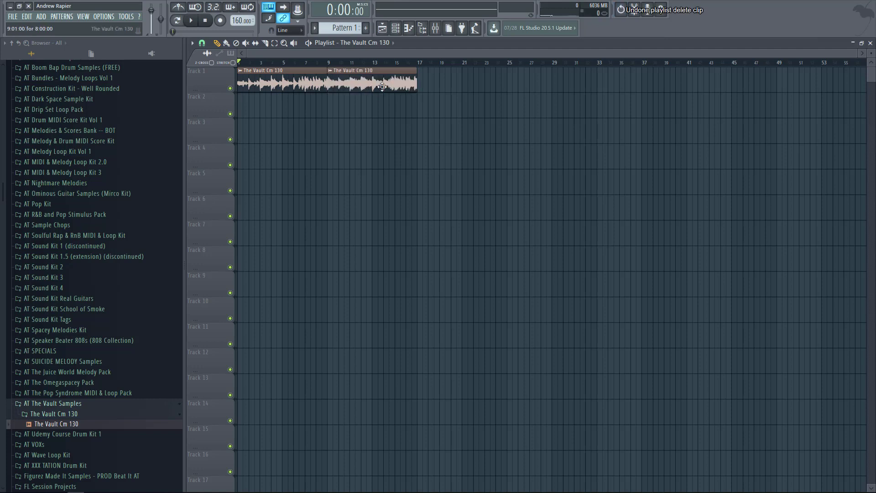
Make the first slice a unique clip on Track 2, stretched out to bar 17 and trimmed back to end at bar 9.
left_click_drag(257, 86, 252, 109)
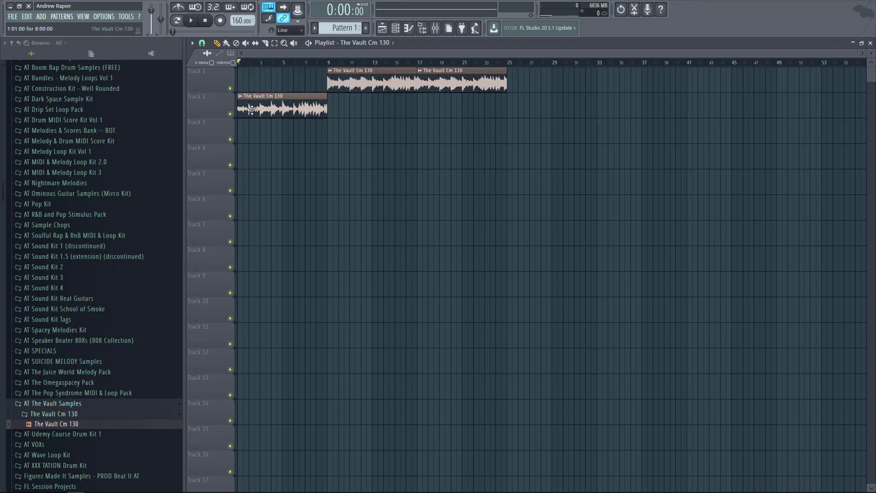
left_click(241, 97)
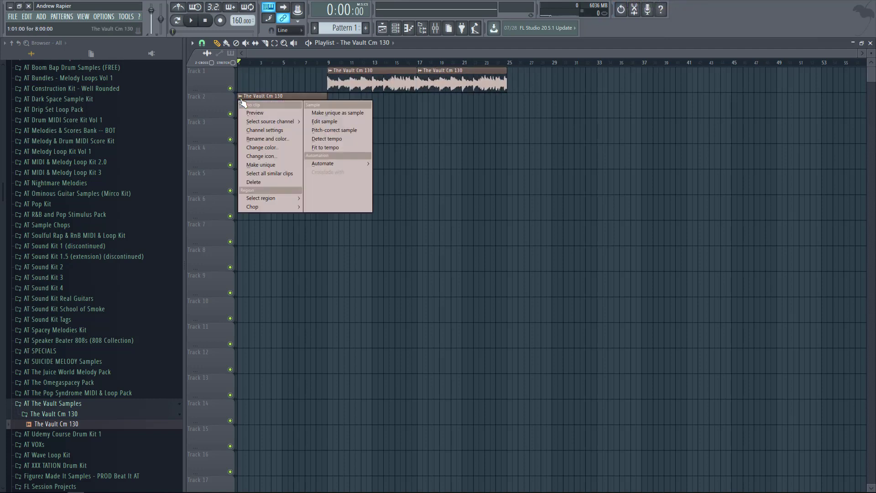
left_click(273, 166)
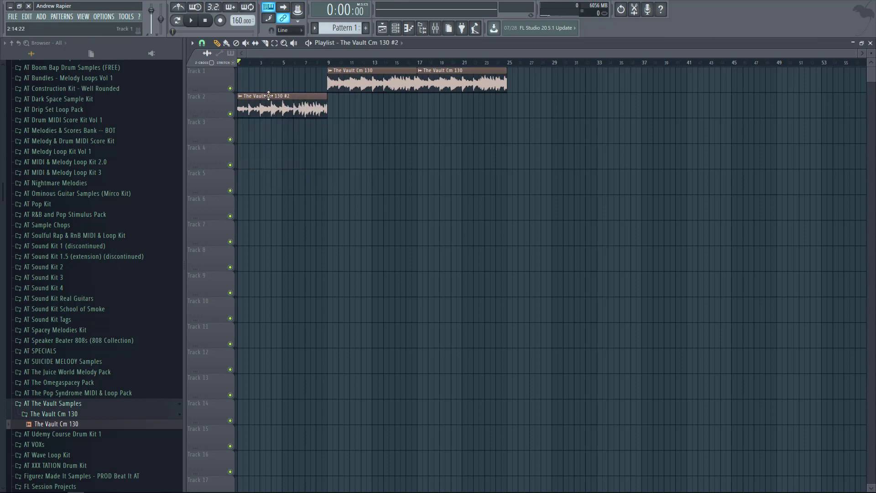
left_click_drag(325, 106, 416, 110)
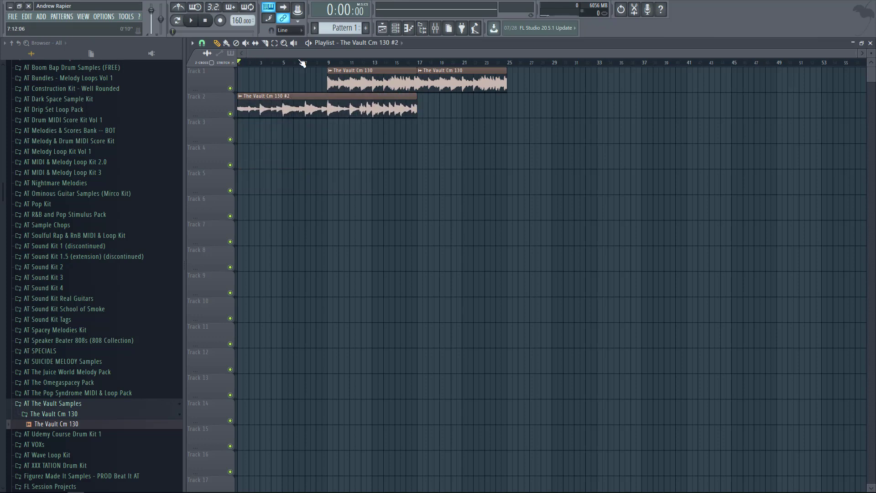
left_click_drag(327, 102, 328, 101)
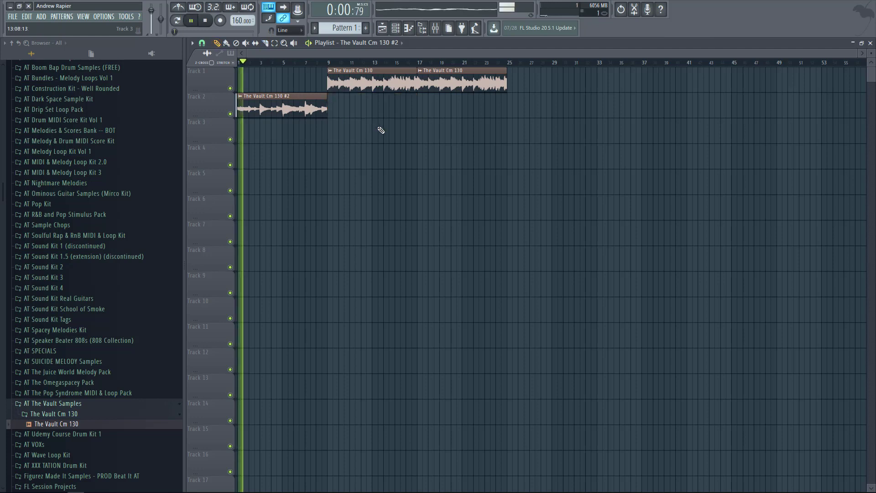
Rename Pattern 1 as Drums.
left_click(367, 28)
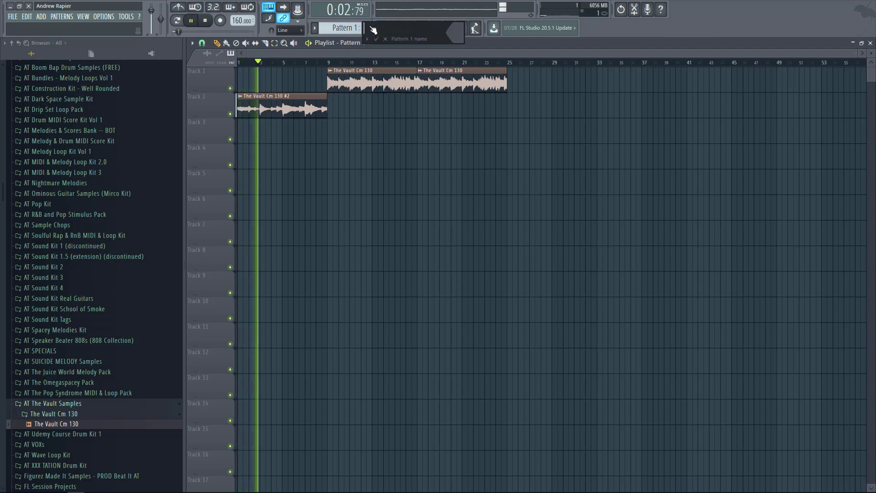
type("Drums")
key("Return")
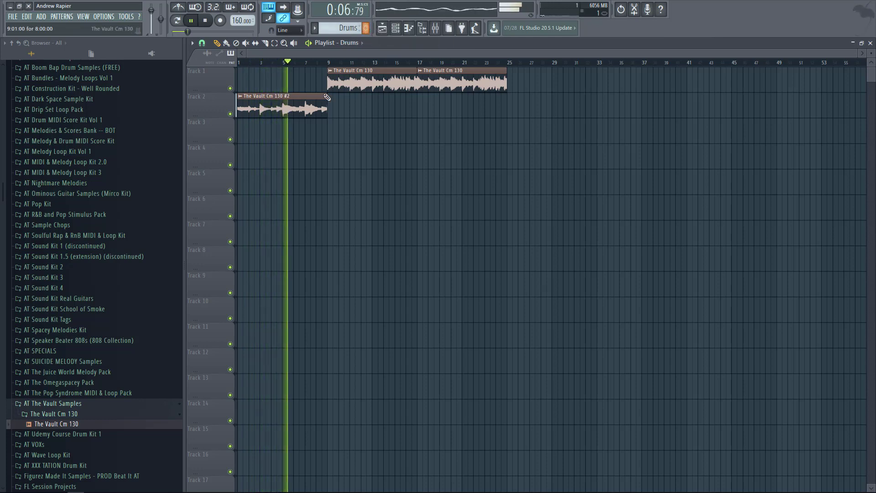
Place two eight-bar Drums pattern clips on Track 3 to cover bars 9 to 25.
left_click(328, 129)
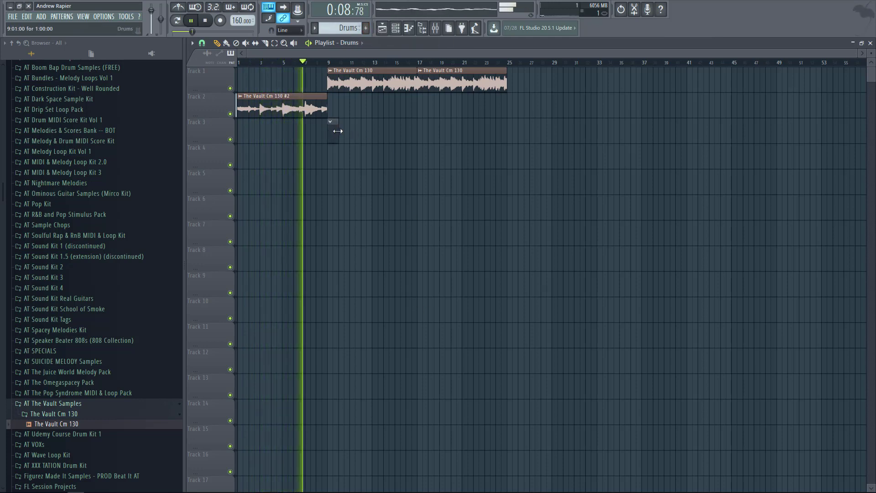
left_click_drag(333, 130, 416, 139)
left_click(452, 132)
left_click_drag(530, 151, 499, 151)
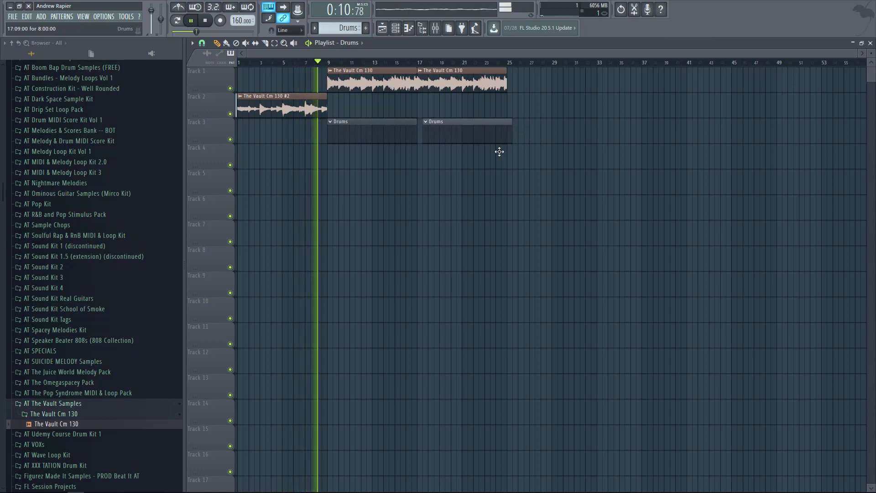
Open the Drums pattern's channel rack and add HiHat New Stand from the AT Sound Kit 4 hi-hats.
double_click(343, 126)
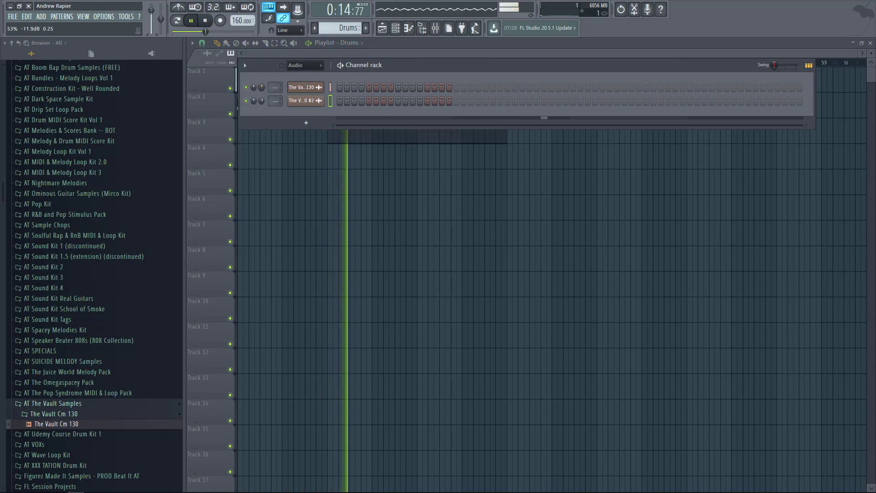
right_click(303, 157)
double_click(371, 133)
left_click(120, 288)
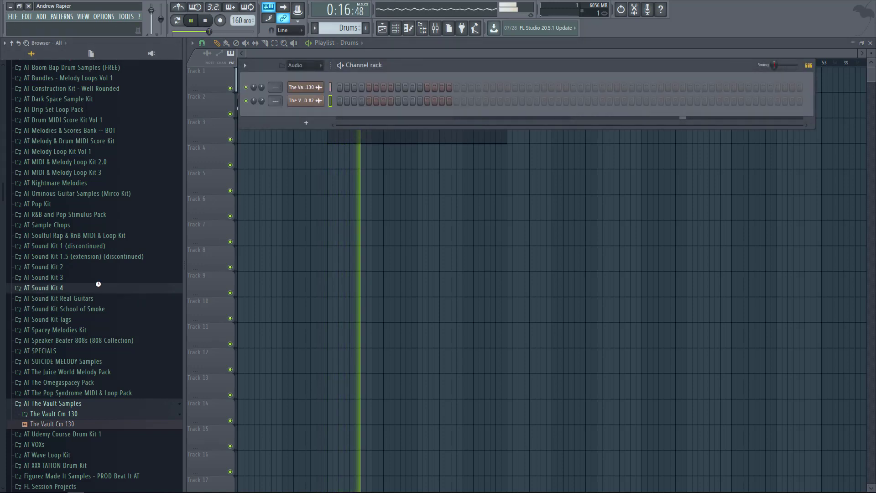
left_click(69, 342)
left_click(79, 360)
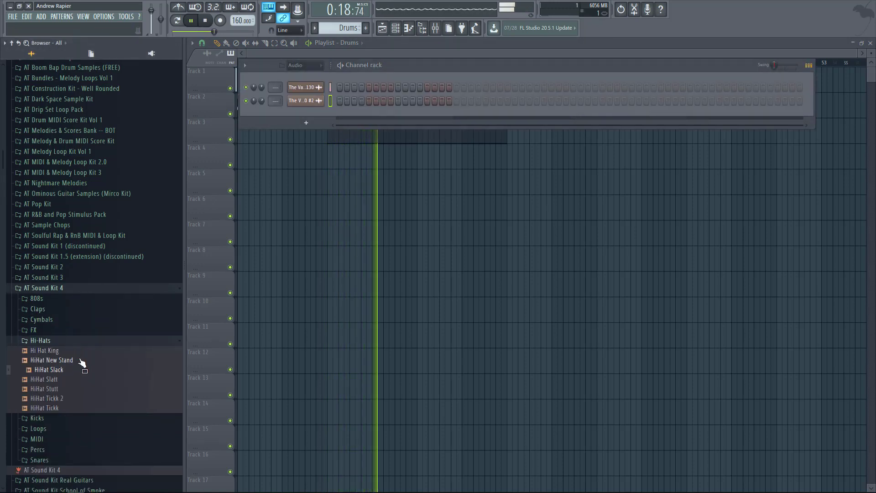
left_click_drag(80, 365, 331, 114)
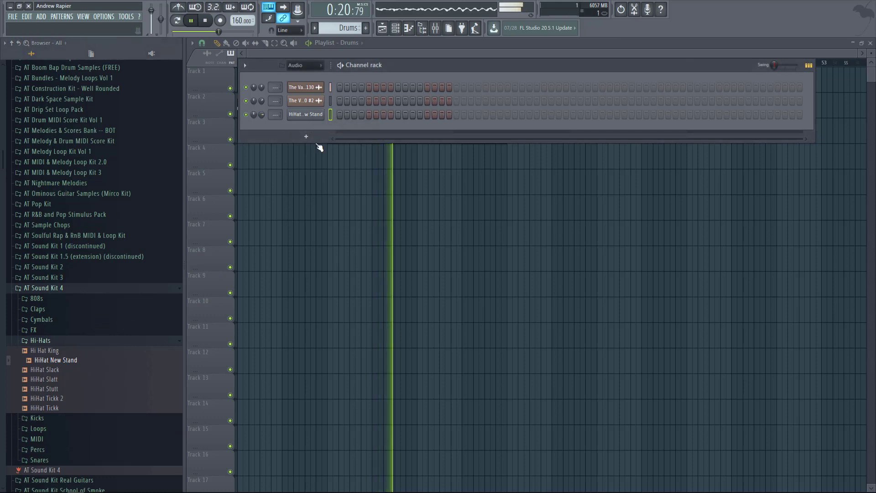
Add Snare - Generic and Snare - Sclap, programming both on steps 9, 25, 41 and 57, plus extra Generic hits.
left_click(52, 459)
left_click(75, 440)
left_click_drag(68, 431, 350, 125)
key("space")
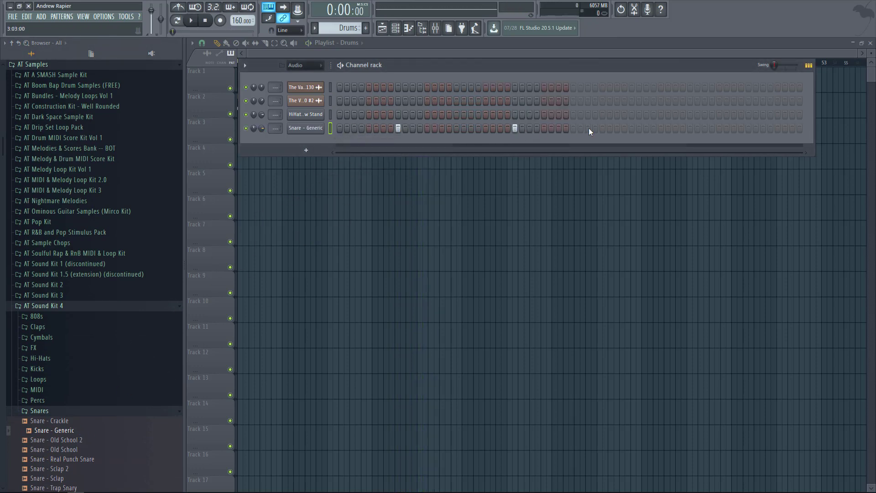
left_click(632, 128)
left_click(749, 129)
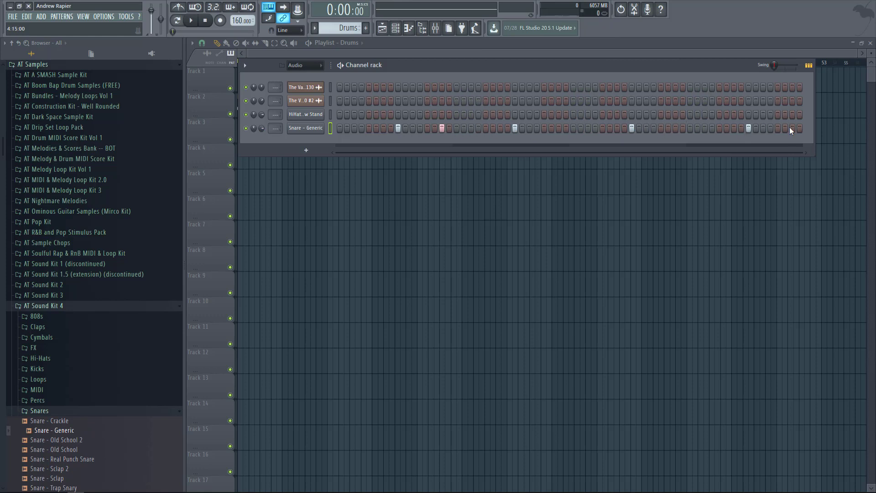
scroll(109, 424, "down", 3)
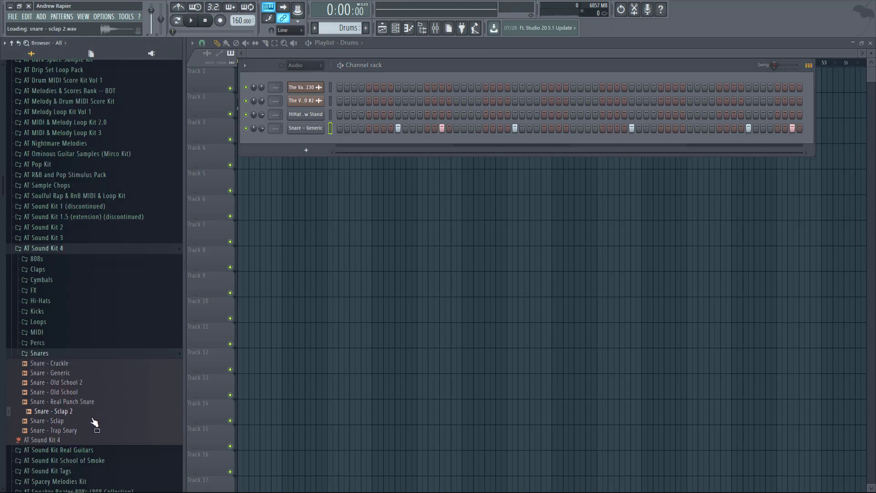
left_click_drag(319, 157, 319, 158)
Add Perc Almost Snare on steps 61 and 63, Perc Rim 3 on 13 and 45, and Perc Rimmer on 7 and 39.
left_click(37, 342)
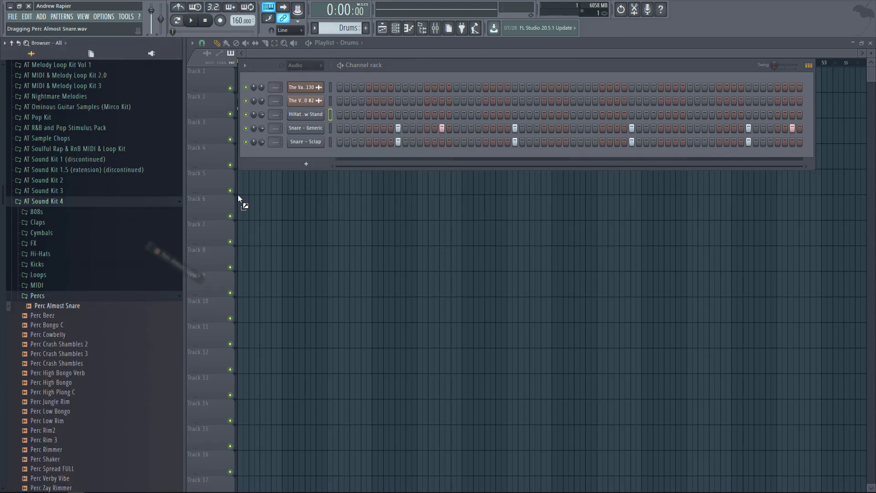
left_click_drag(238, 198, 274, 151)
left_click_drag(114, 441, 434, 173)
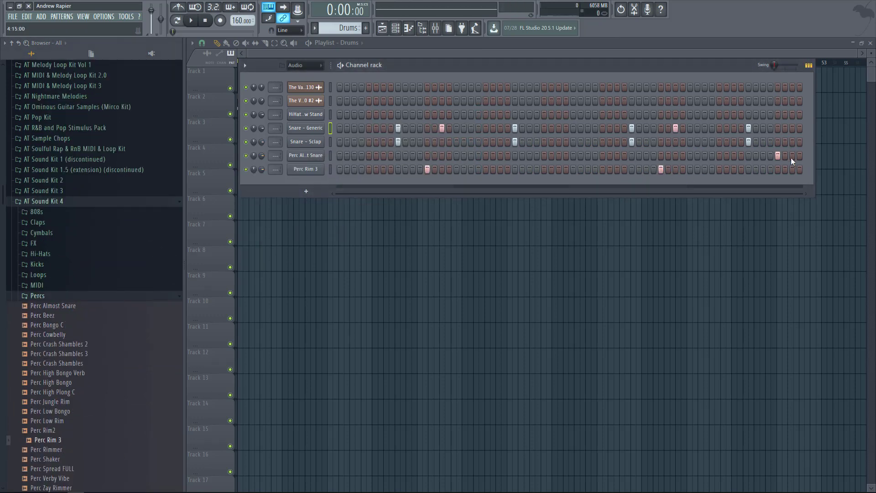
left_click_drag(93, 453, 303, 193)
left_click(384, 183)
left_click(617, 183)
Audition the AT Sound Kit 4 hi-hats and add Hi Hat King as a new channel below Perc Rimmer.
left_click(44, 253)
left_click(77, 282)
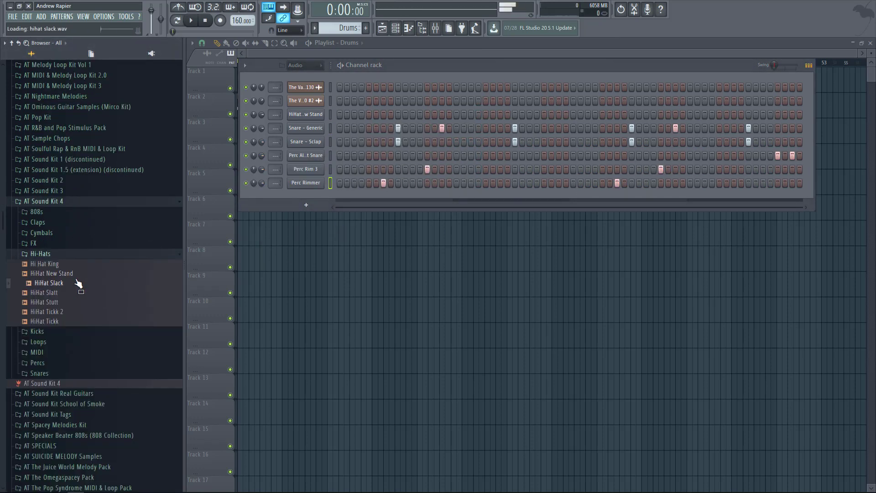
left_click_drag(331, 195, 330, 194)
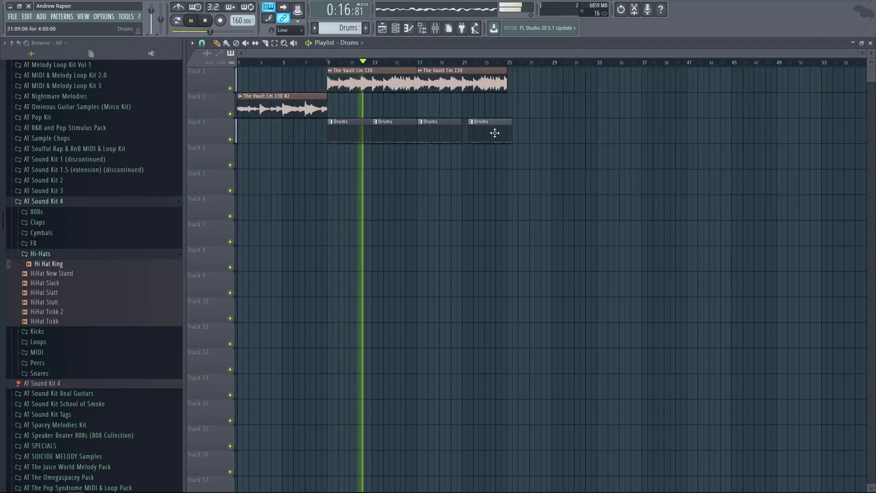
Import a Hi Hat_Traditional score from AT Melodies & Scores Bank -- BOT into the Hi Hat King channel and return to the playlist.
key("F6")
scroll(87, 229, "up", 7)
left_click(68, 152)
left_click(32, 162)
scroll(84, 215, "down", 20)
left_click_drag(63, 268, 311, 197)
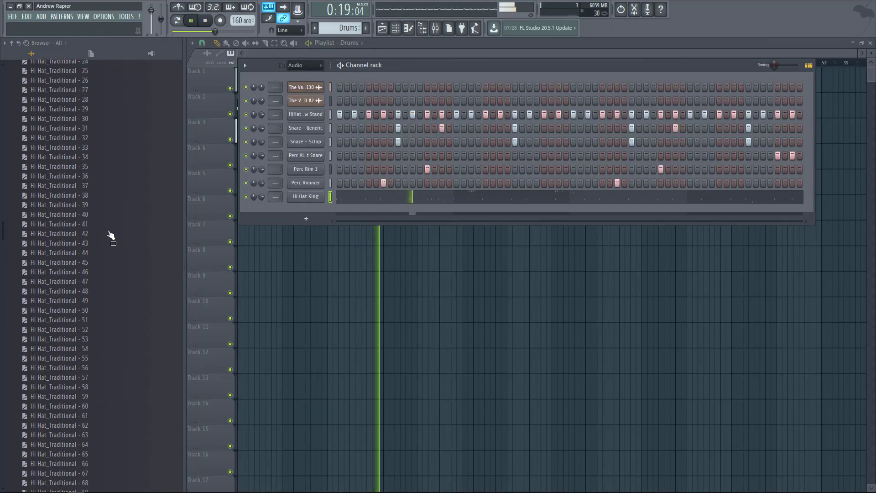
scroll(111, 235, "up", 18)
left_click(62, 174)
left_click(44, 203)
key("F6")
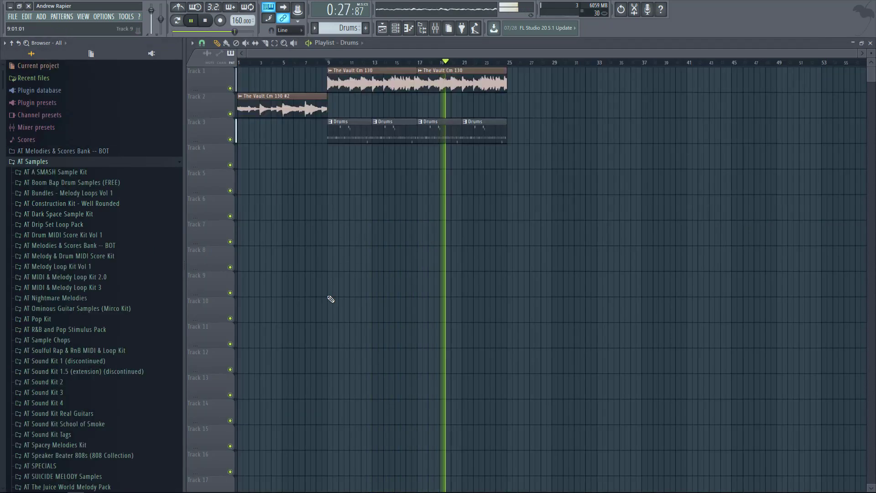
Route The Vault Cm 130 sample to mixer track 2 and load Edison in its second effect slot.
key("space")
double_click(369, 81)
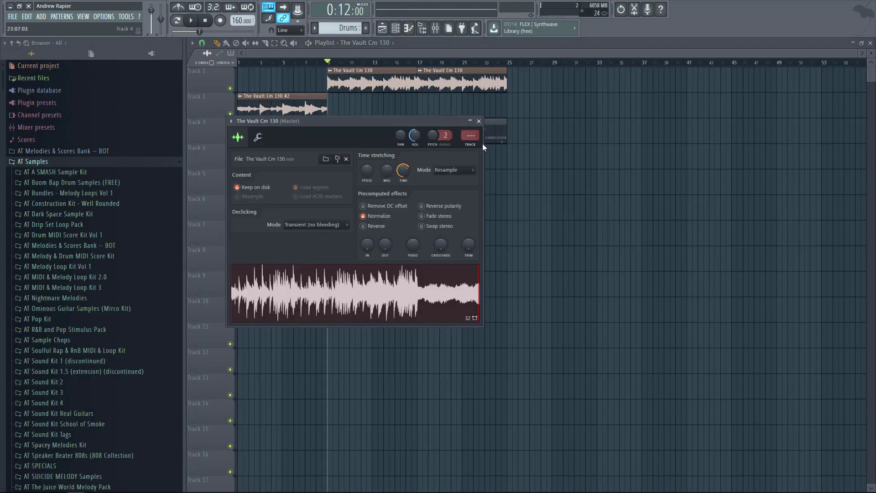
left_click(470, 147)
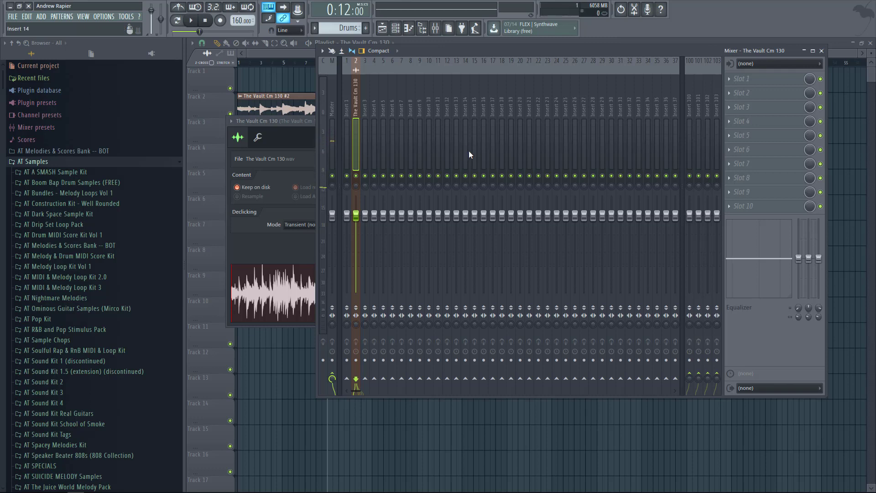
left_click(729, 93)
key("Down")
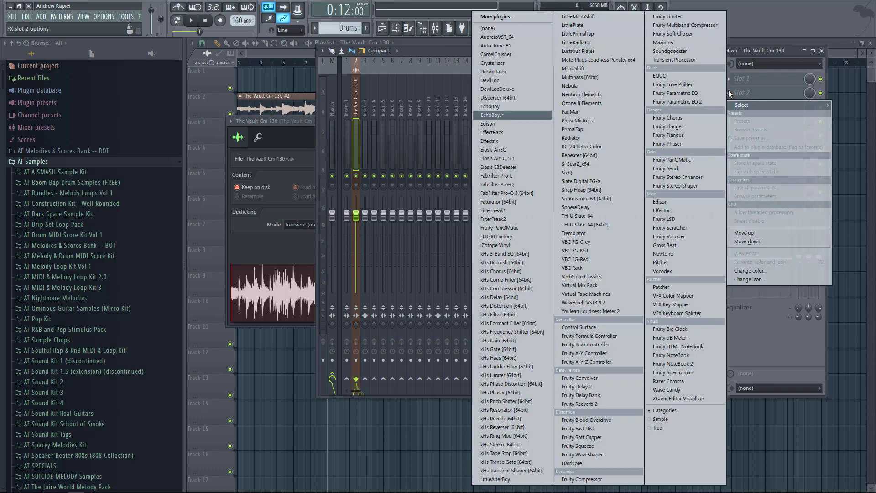
key("Return")
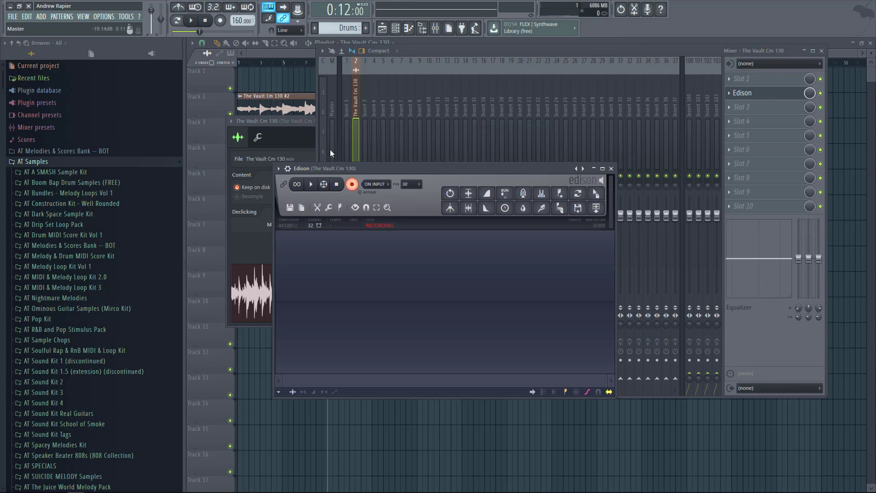
Record The Vault Cm 130 sample into Edison while the song plays from bar 9, and stop.
left_click(189, 21)
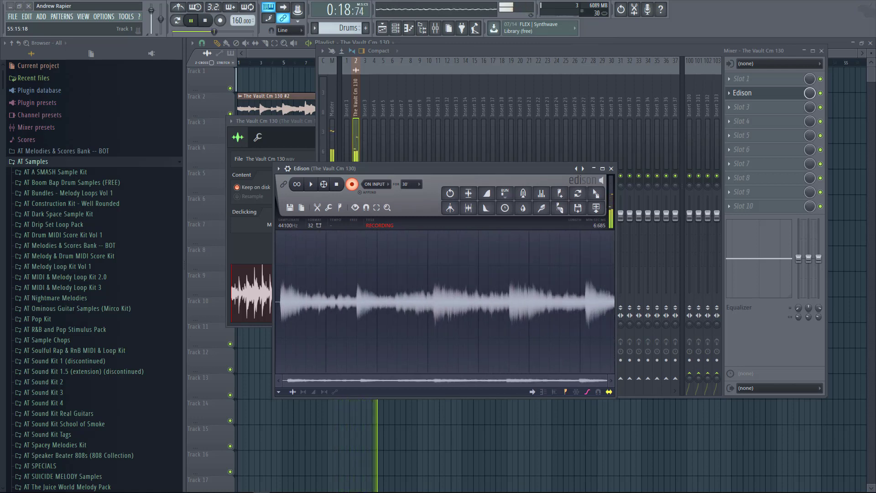
left_click(337, 184)
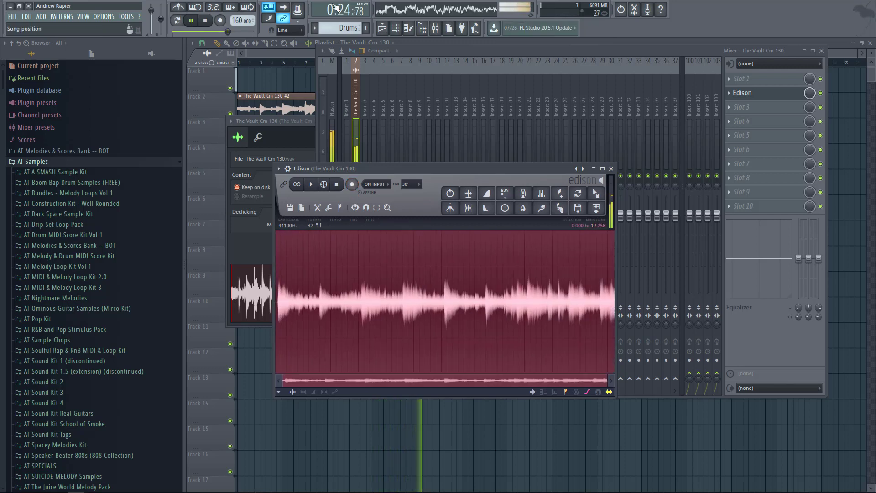
key("space")
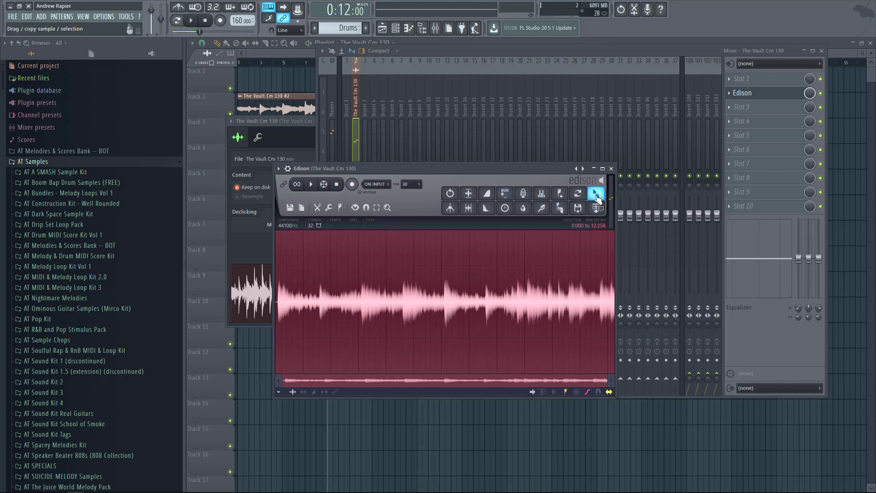
Send the Edison recording to KeyFinder, run the batch analysis, check the detected key and minimise KeyFinder.
left_click_drag(597, 197, 595, 195)
left_click_drag(657, 106, 612, 122)
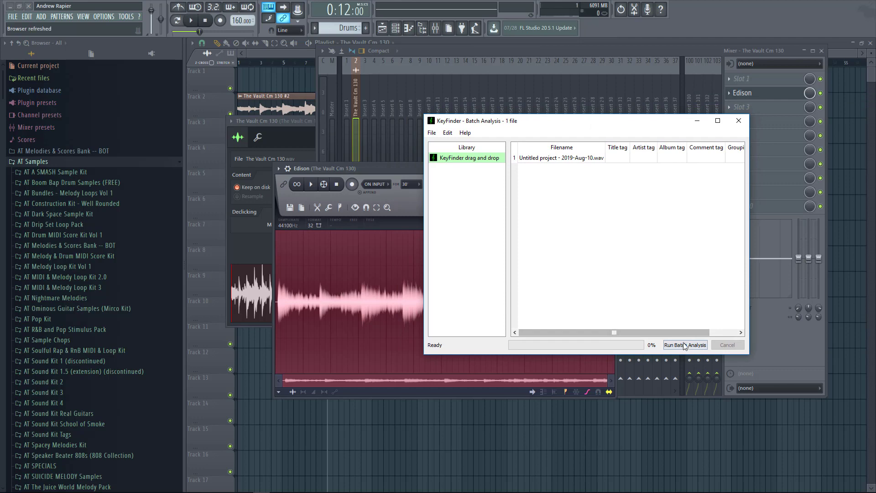
left_click(684, 345)
left_click(741, 332)
left_click(699, 123)
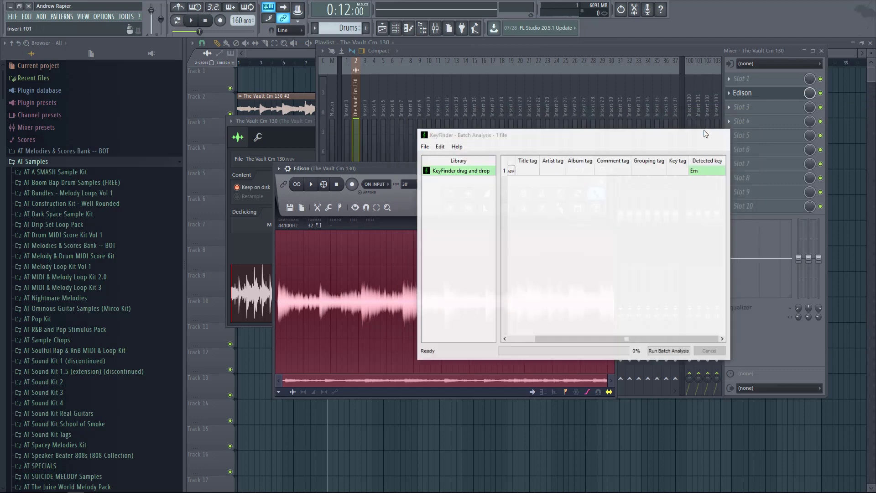
Add the 808 ROUGE sample from AT Sound Kit 4's 808s folder as a new channel below Hi Hat King.
right_click(684, 432)
double_click(344, 133)
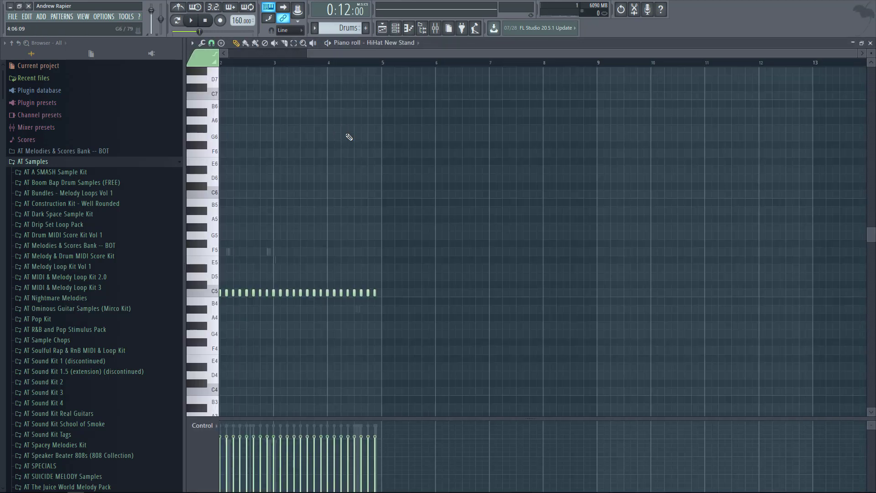
left_click(67, 402)
left_click(66, 401)
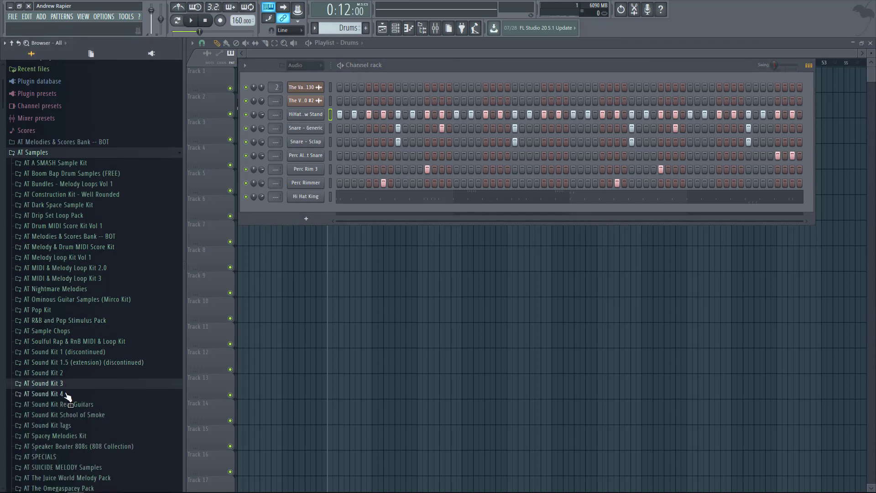
left_click(67, 402)
left_click(67, 388)
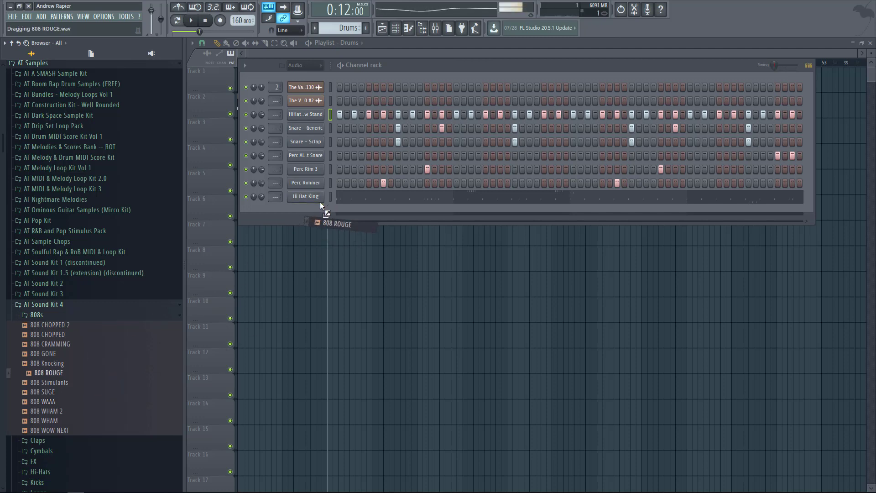
left_click_drag(320, 204, 319, 205)
Enable the 808 ROUGE volume envelope and program its bass pattern on steps 1, 21, 33, 45, 53, 59 and 63.
left_click(306, 210)
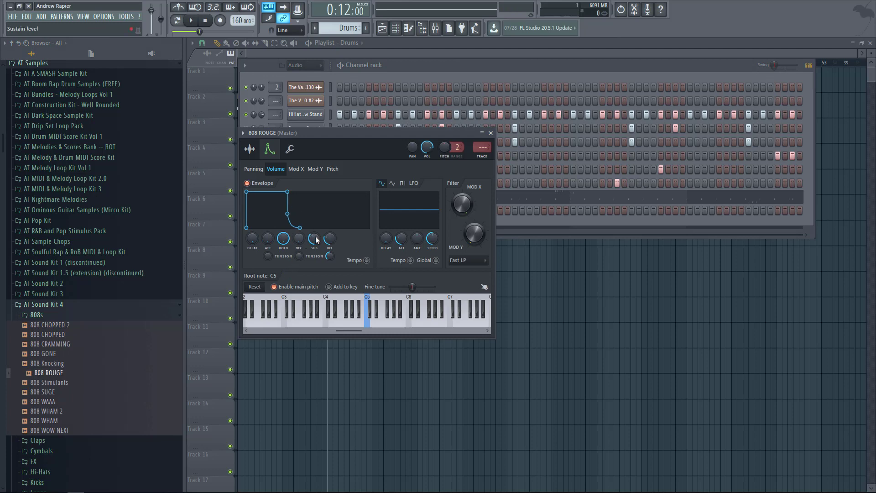
left_click(499, 221)
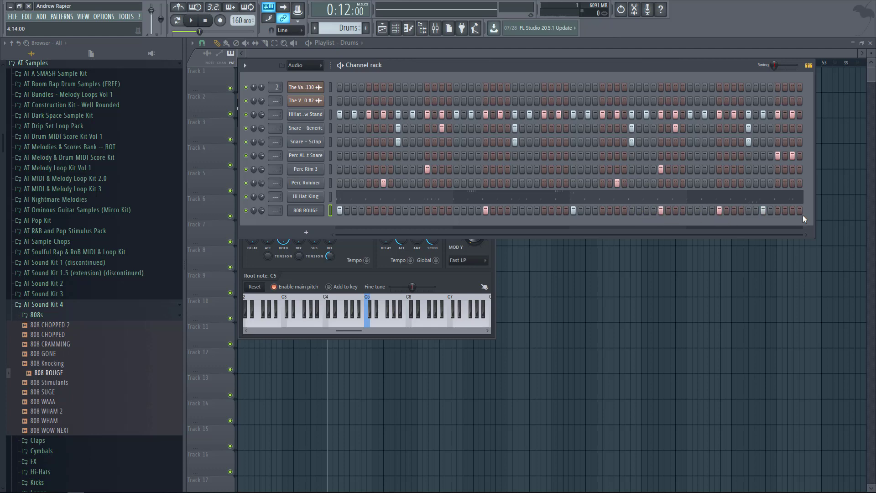
Send the 808 ROUGE steps to the piano roll, transpose all notes to E4 and extend the last one to the end of bar 4.
right_click(312, 211)
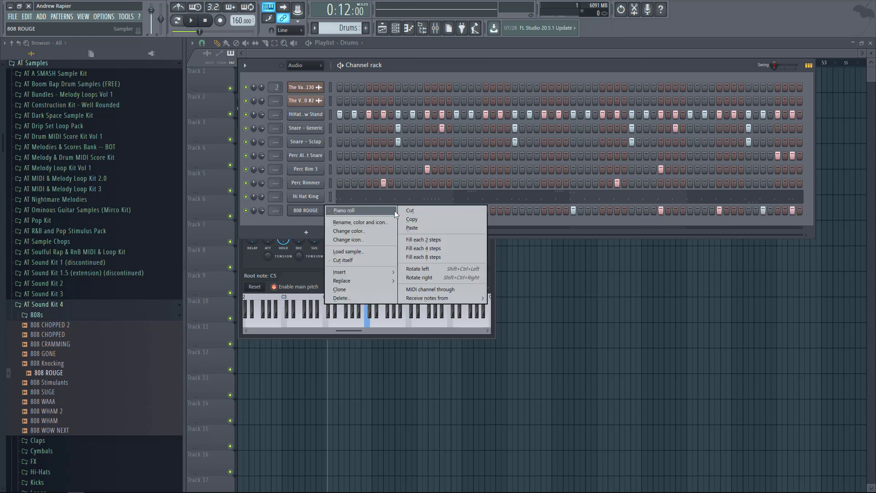
left_click(394, 210)
key("ctrl+a")
key("shift+Up")
key("shift+Up")
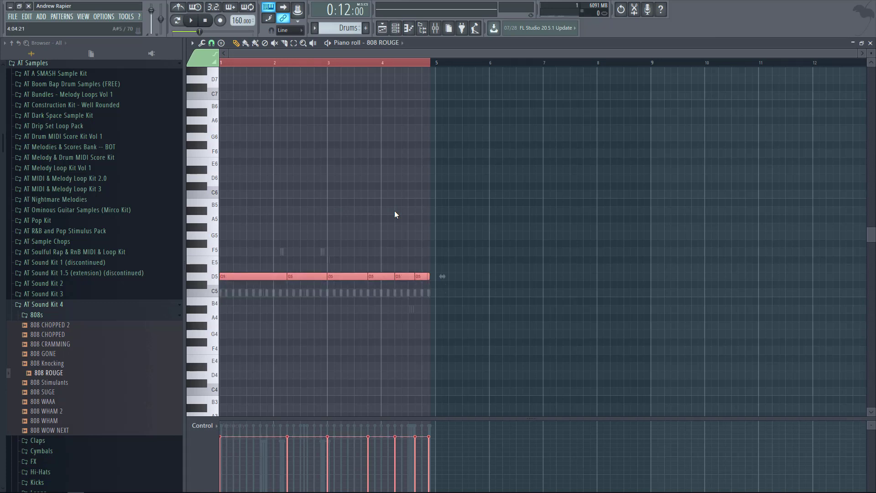
key("shift+Up")
key("shift+Up")
key("space")
key("ctrl+Down")
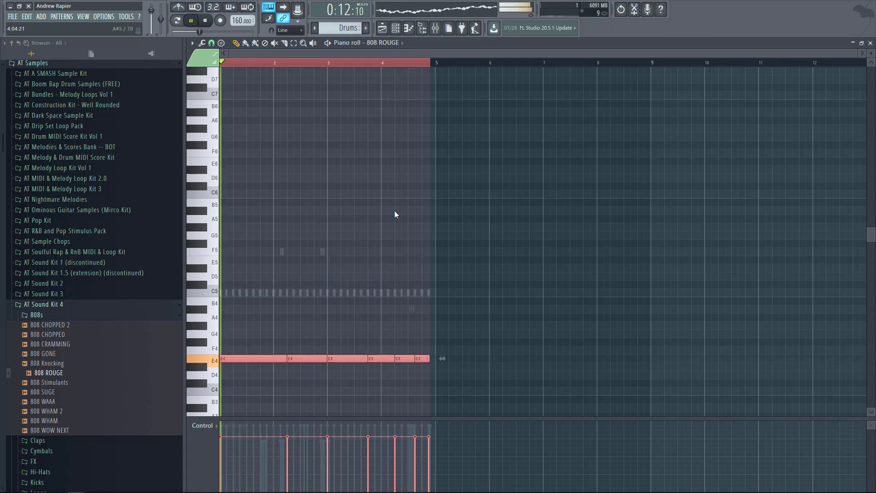
key("ctrl+d")
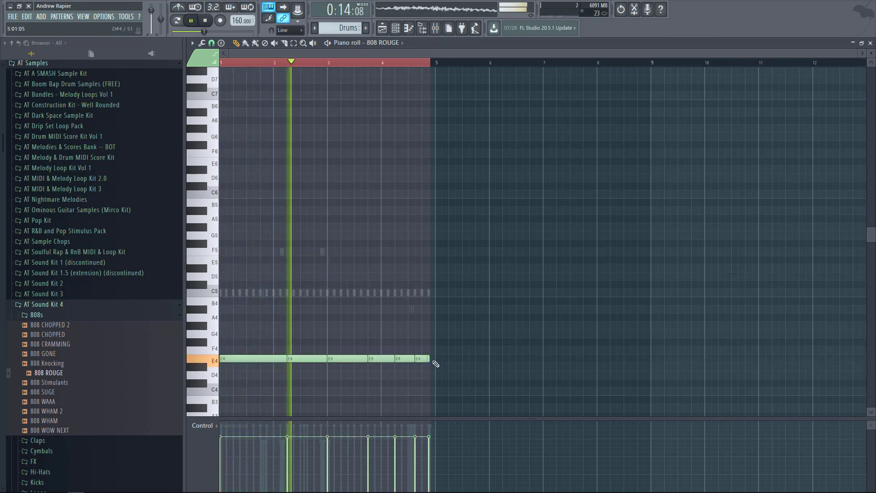
key("Escape")
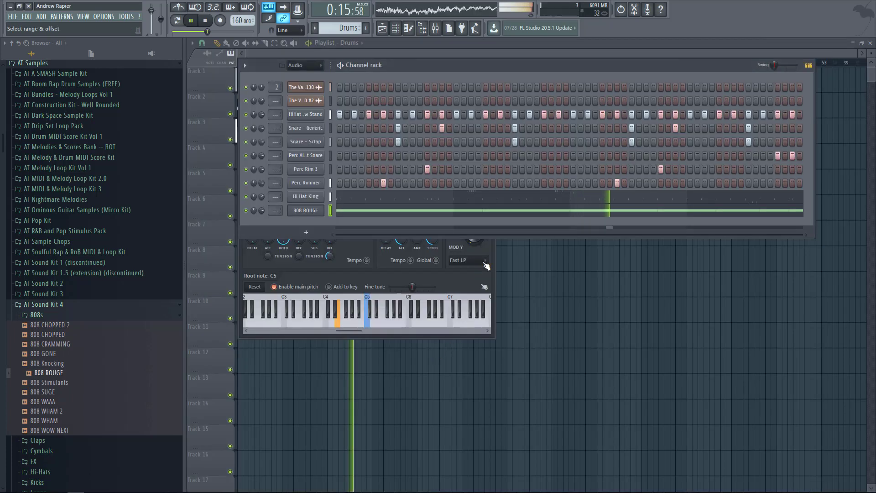
Reopen the 808 ROUGE piano roll and set the scale highlighting root note to E with the Aeolian scale.
left_click(578, 204)
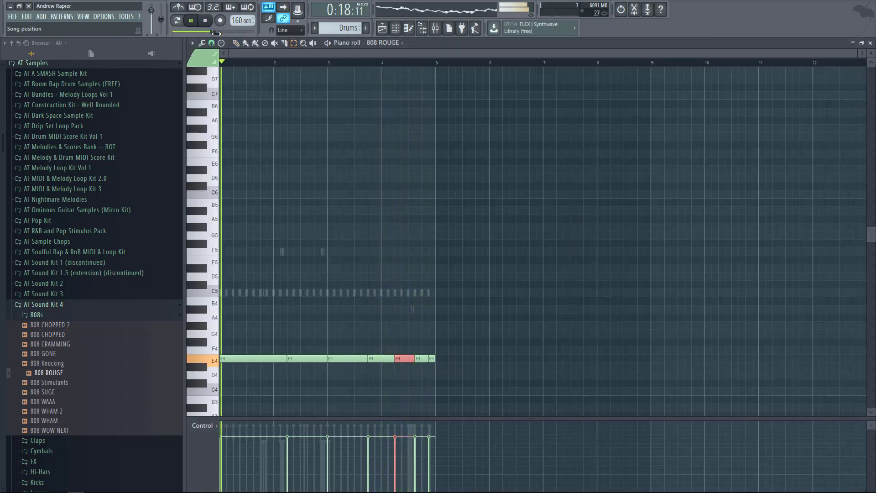
left_click(192, 43)
mouse_move(211, 97)
mouse_move(253, 107)
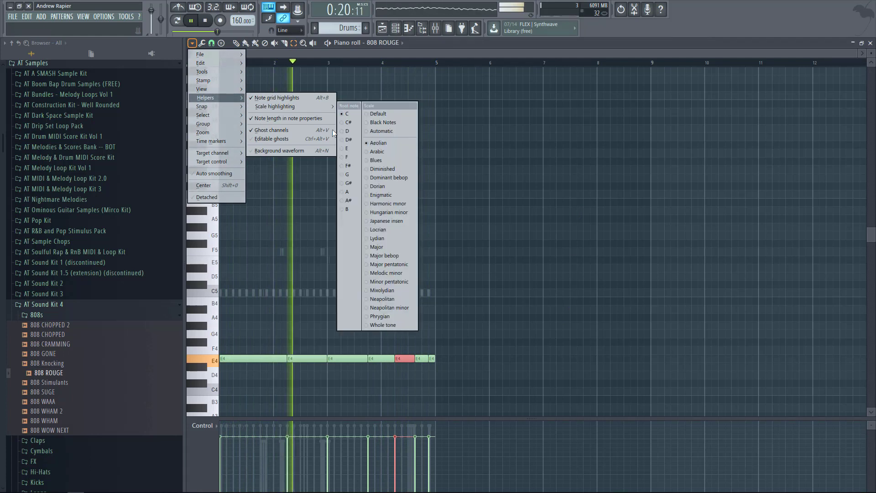
left_click(353, 148)
Raise the fifth and sixth 808 notes to G4 and F#4, and add a short G4 slide note one beat before bar 3.
key("shift+Up")
key("shift+Up")
key("shift+Up")
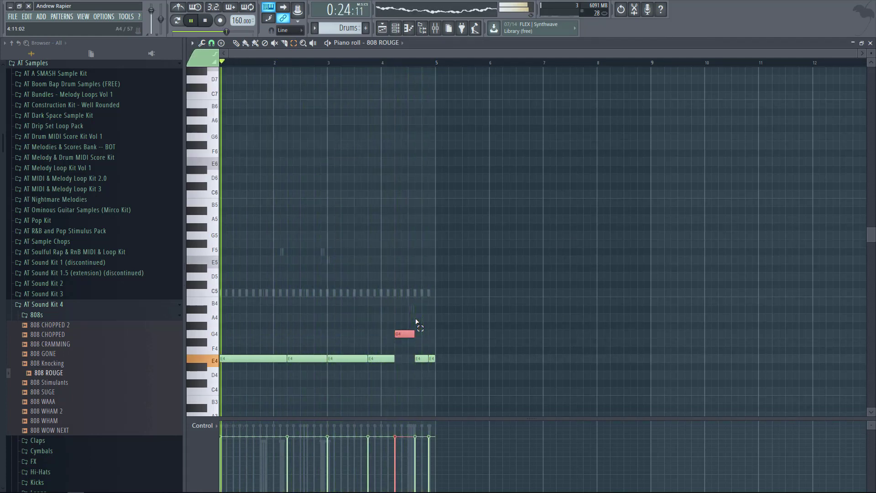
left_click(420, 359)
key("shift+Up")
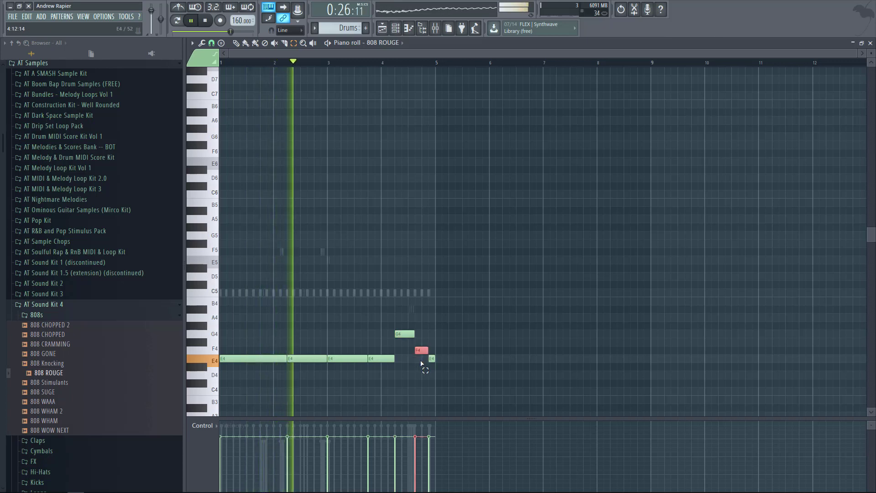
key("shift+Up")
left_click(479, 355)
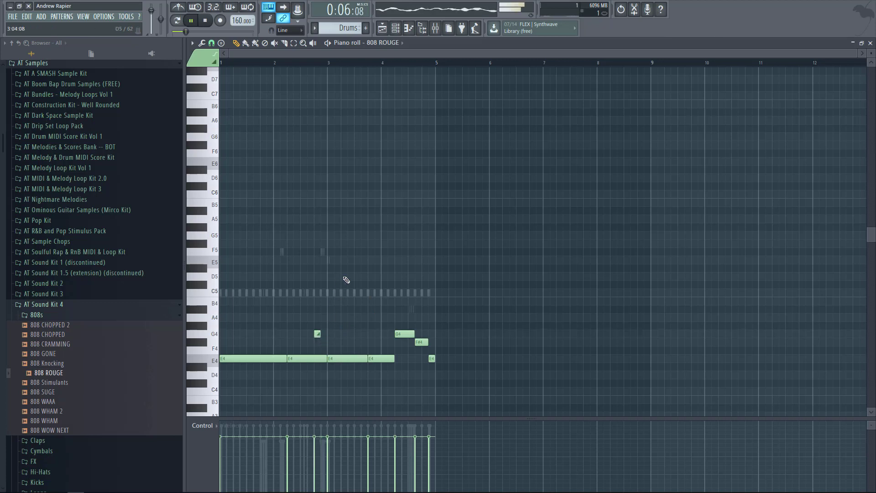
key("Escape")
Load Gross Beat into the third effect slot of The Vault Cm 130 mixer track.
left_click(574, 305)
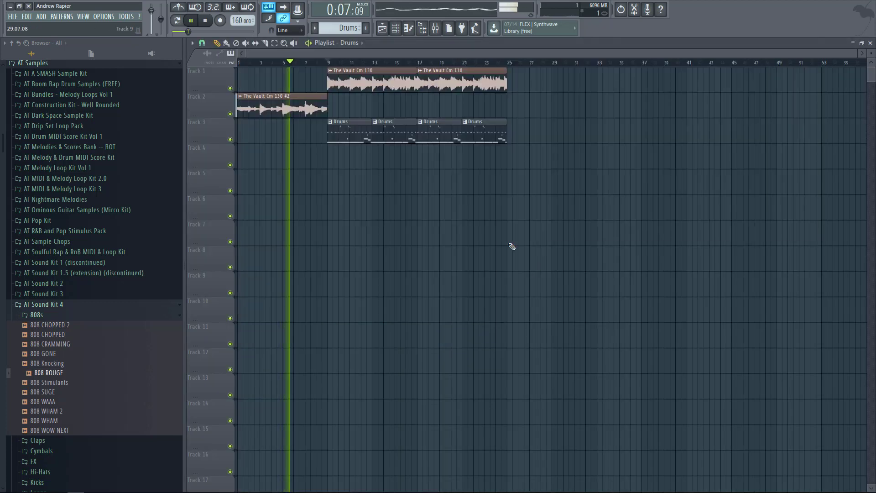
double_click(334, 70)
left_click(436, 28)
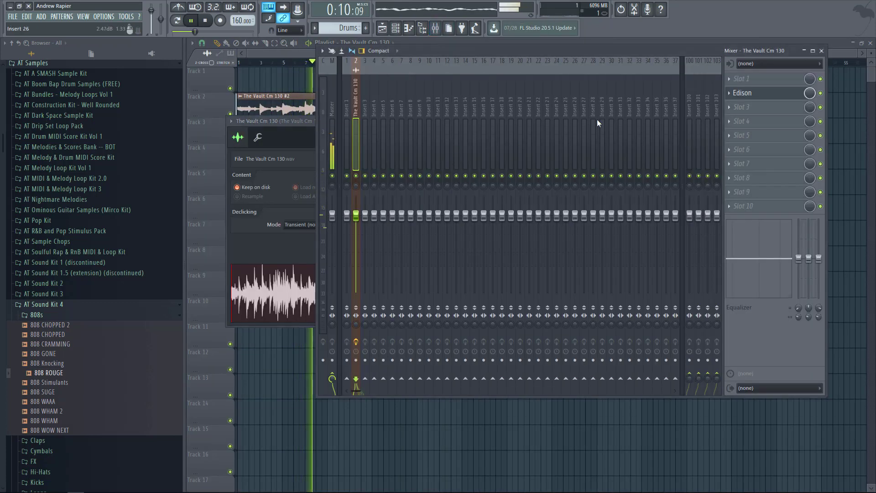
left_click(744, 107)
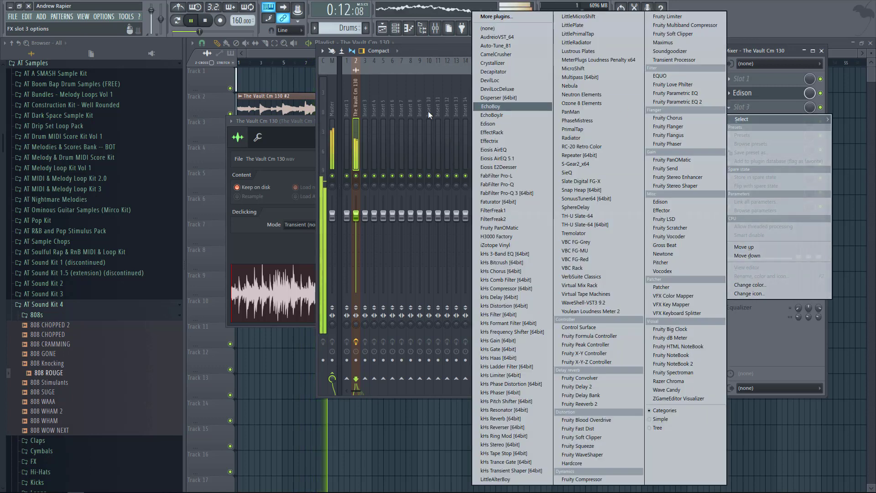
left_click(663, 245)
Audition Gross Beat's volume presets on the playing sample, including 1st Stp Fade, Trance Gt 3, Saw Gate 2, Off Beat, Copter and Sidechain.
left_click(299, 245)
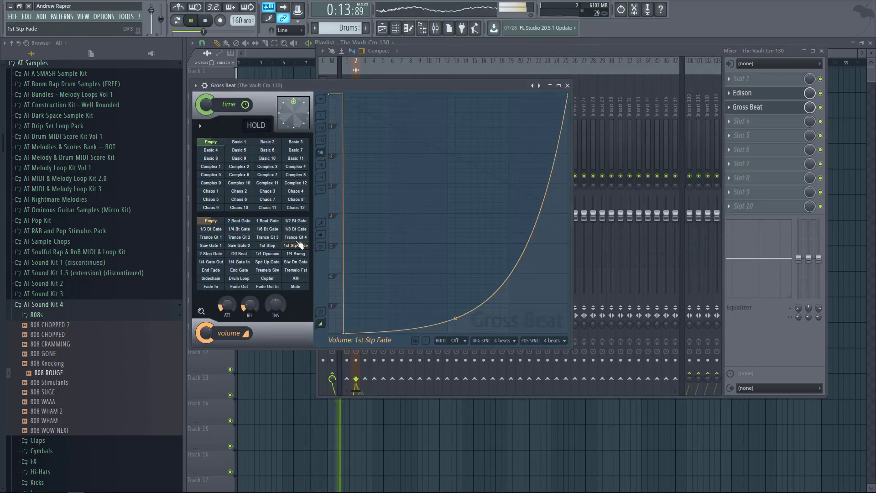
left_click(295, 237)
left_click(296, 229)
left_click(267, 237)
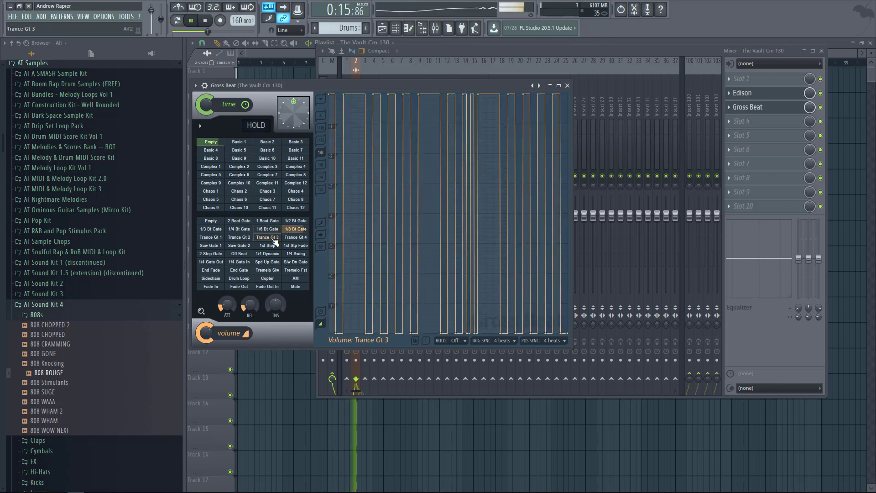
left_click(248, 245)
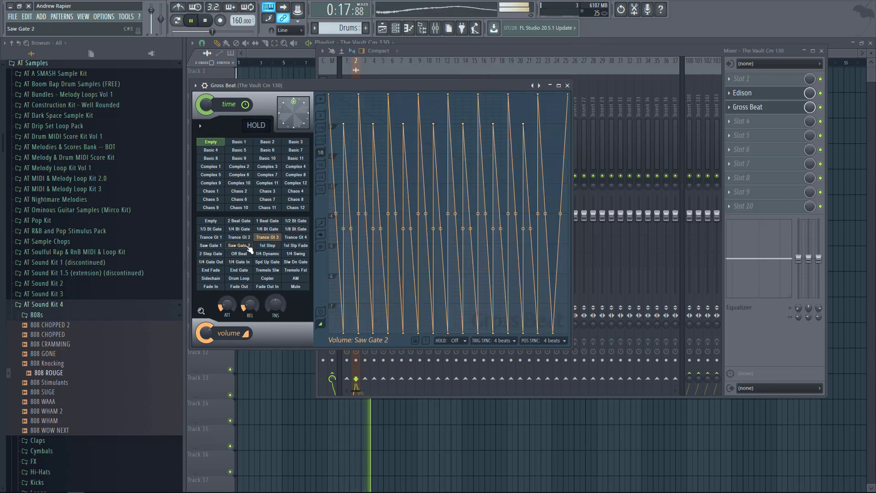
left_click(271, 246)
left_click(238, 247)
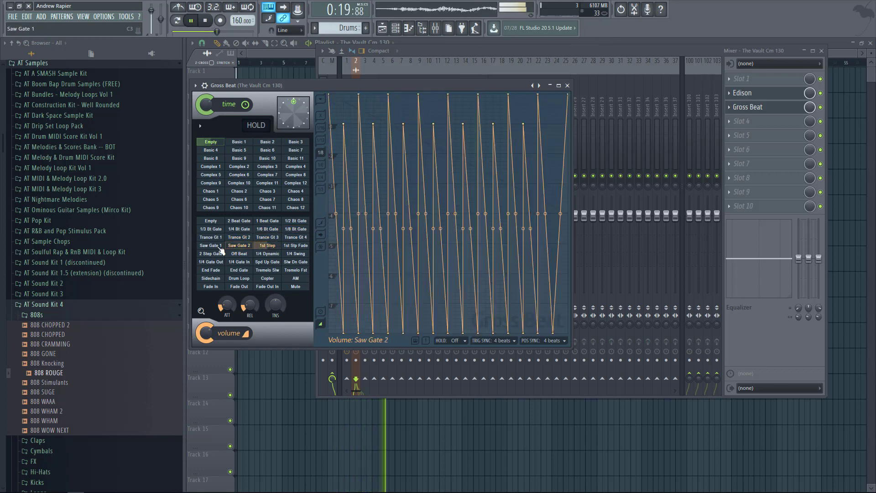
left_click(220, 248)
left_click(213, 255)
left_click(240, 256)
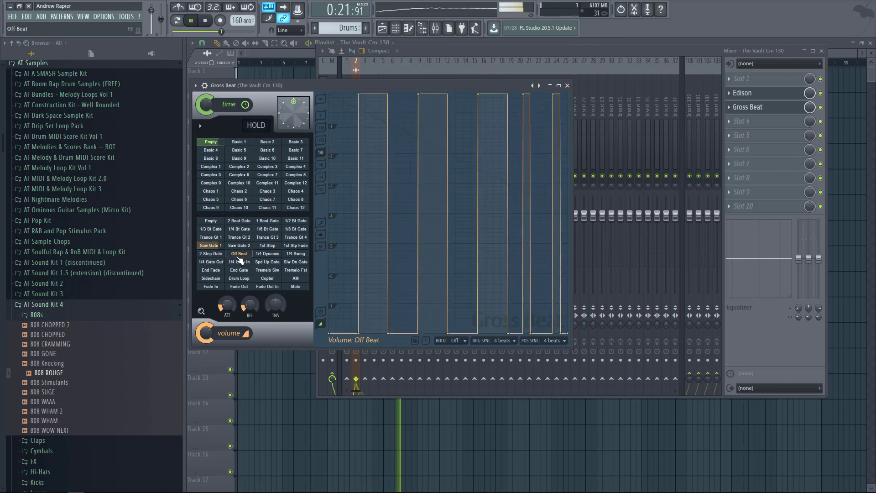
left_click(235, 263)
left_click(212, 270)
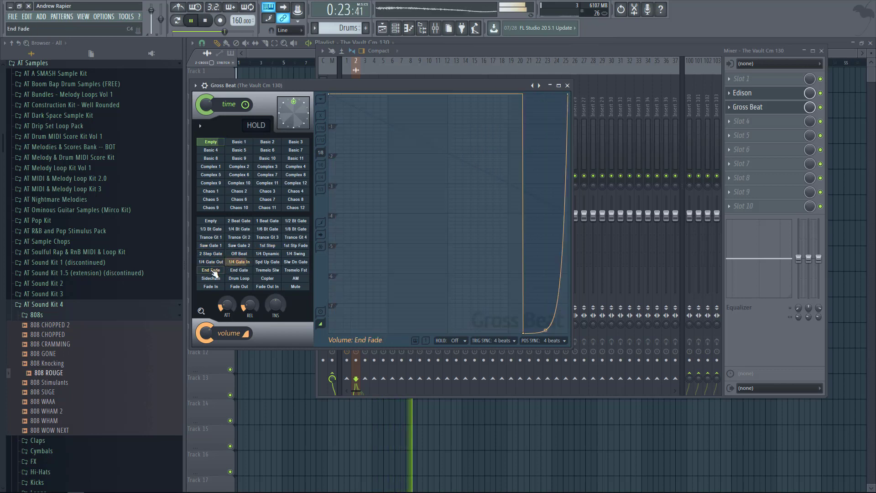
left_click(237, 277)
left_click(239, 286)
left_click(264, 280)
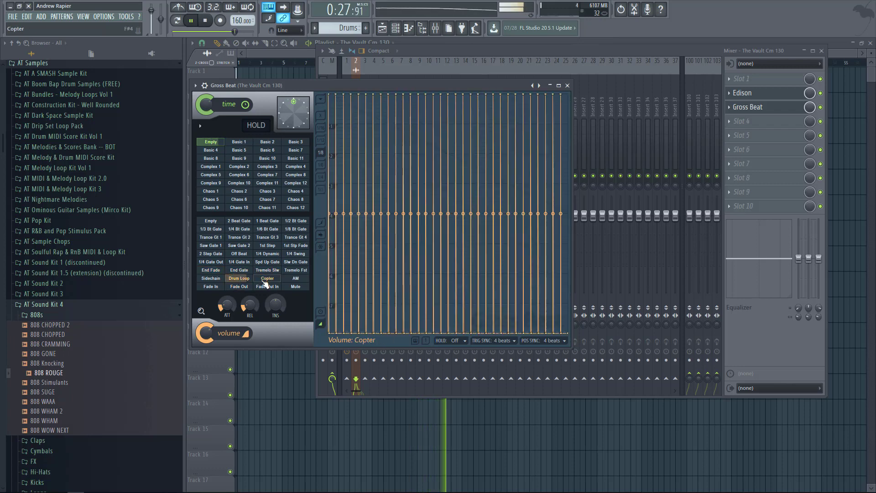
left_click(268, 286)
left_click(267, 278)
left_click(240, 286)
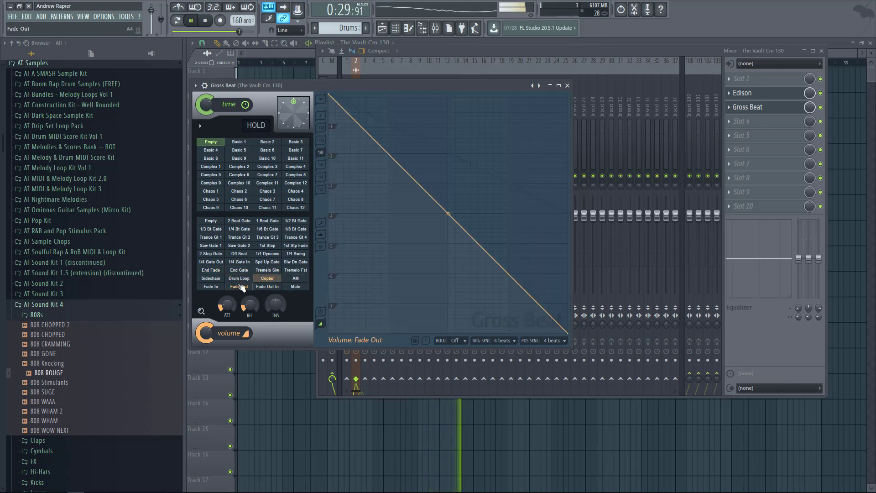
left_click(297, 287)
left_click(268, 286)
left_click(242, 286)
left_click(221, 279)
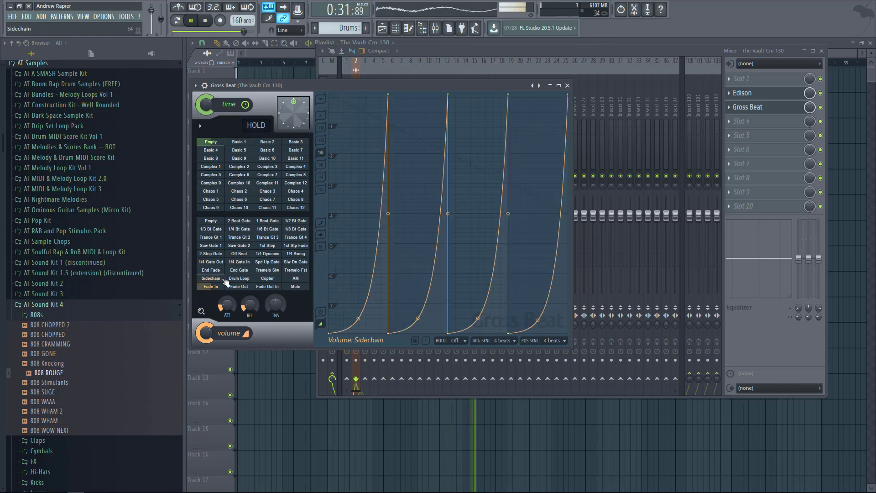
Apply Gross Beat's Tremelo Slw volume preset and reshape its curve into fewer, slower oscillations.
left_click(267, 269)
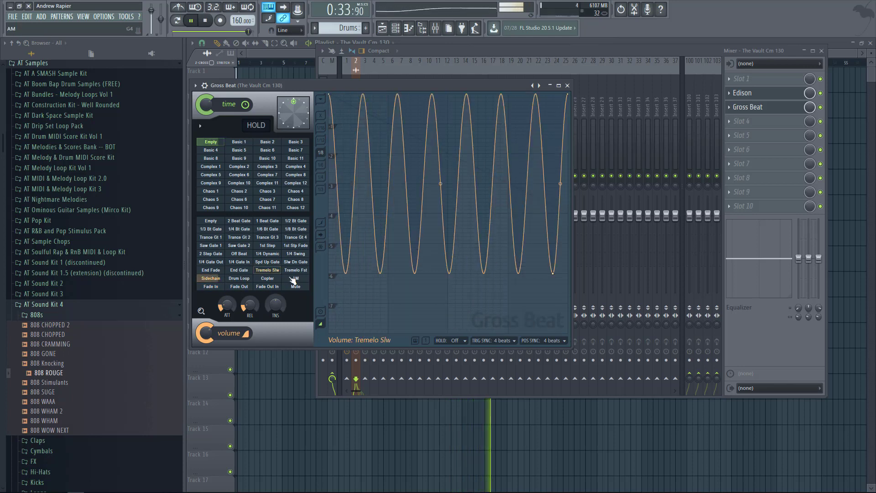
left_click_drag(440, 183, 440, 169)
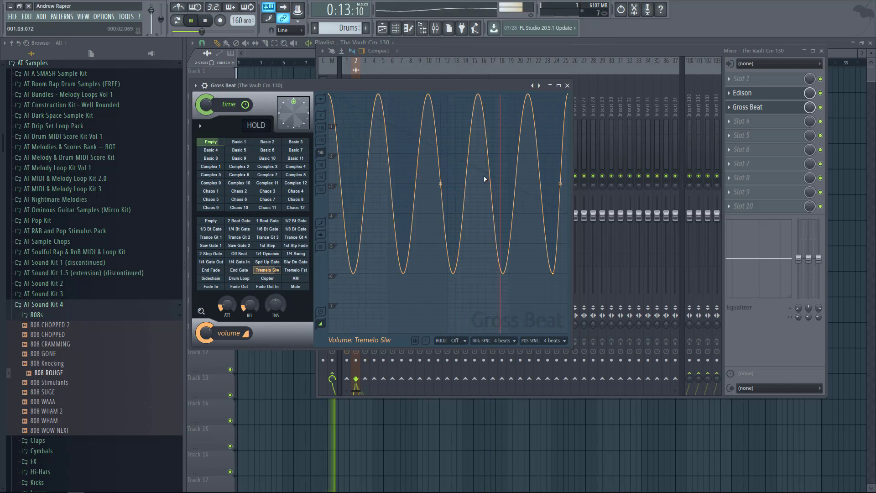
mouse_move(441, 184)
left_mouse_down()
mouse_move(442, 200)
mouse_move(441, 192)
left_mouse_up()
Lower Gross Beat's mix level and bring The Vault Cm 130 mixer track's fader down slightly.
left_click_drag(809, 108, 809, 130)
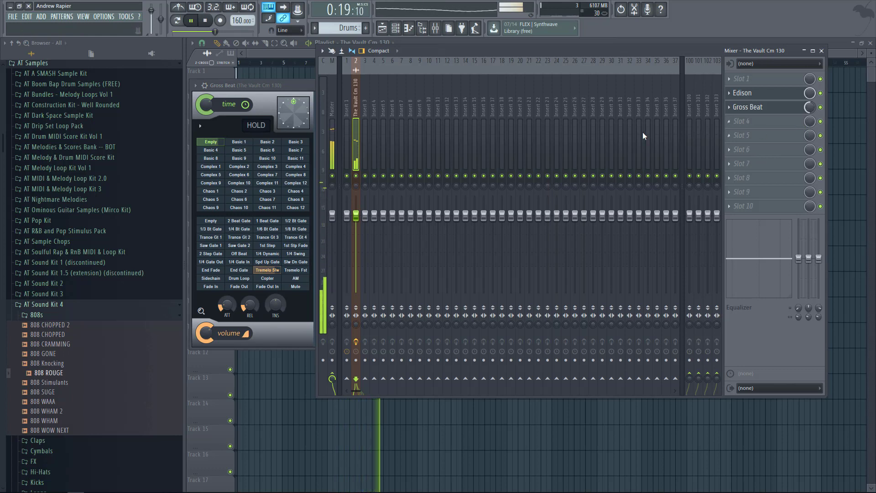
left_click_drag(362, 222, 362, 226)
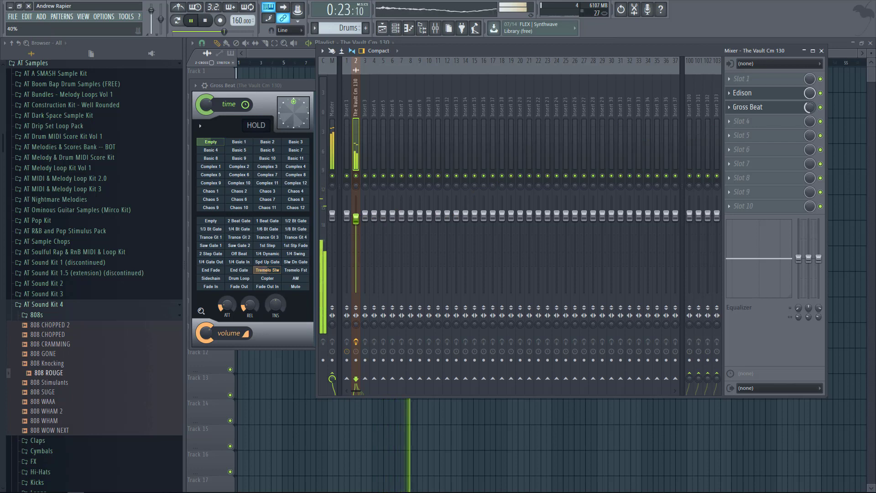
Load Fruity Parametric EQ 2 into the fourth effect slot, cut the lows with band 1 and slightly raise bands 5 to 7.
left_click(773, 120)
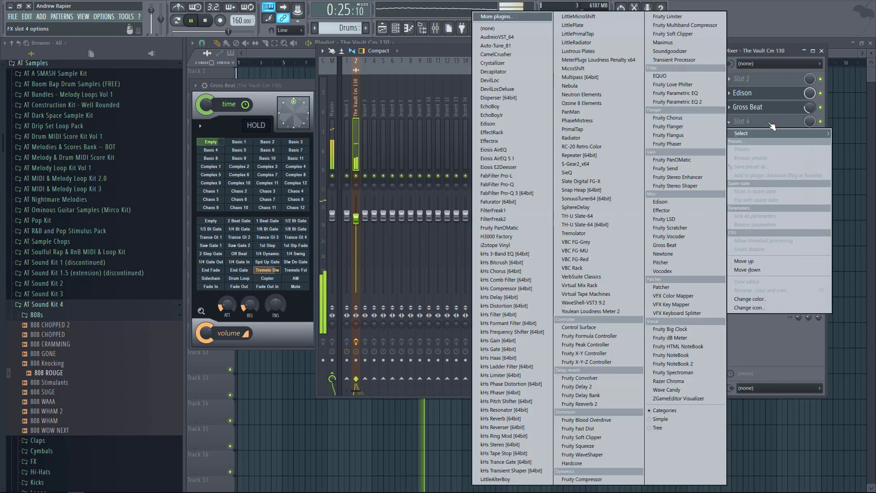
key("t")
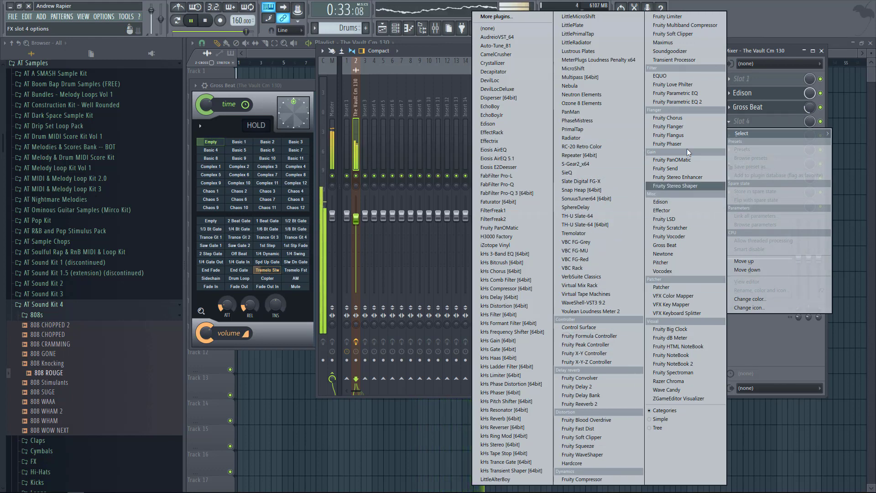
left_click(675, 102)
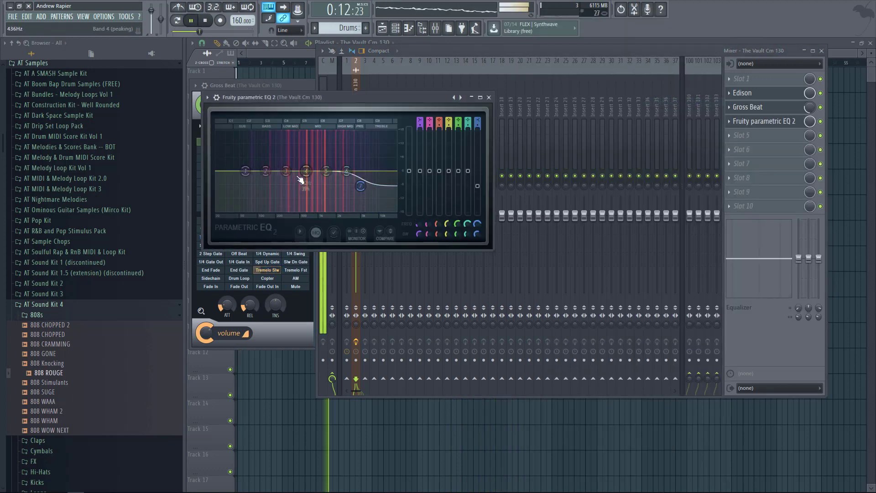
left_click_drag(248, 181, 273, 211)
left_click_drag(327, 171, 364, 182)
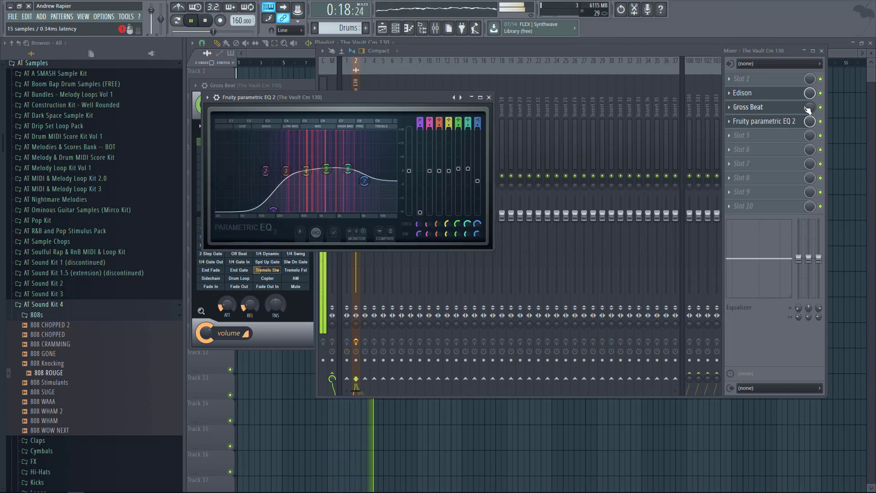
Remove Gross Beat from The Vault Cm 130 mixer track's third effect slot and slightly lower Parametric EQ 2's bands 4 and 5.
left_click(810, 109)
left_click(729, 106)
mouse_move(744, 119)
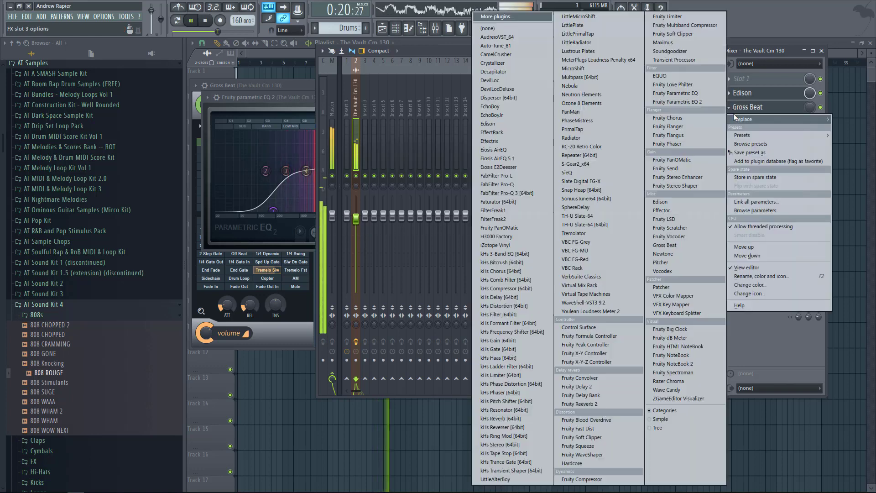
left_click(510, 29)
left_click_drag(306, 170, 327, 172)
Add Kick Pow from AT Sound Kit 4's Kicks folder as a new drum channel and place a hit on step 1.
left_click(395, 28)
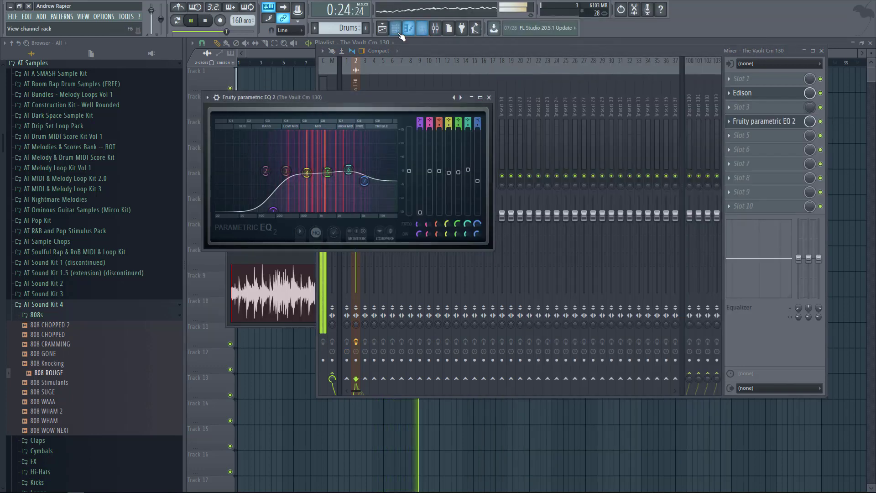
left_click(42, 316)
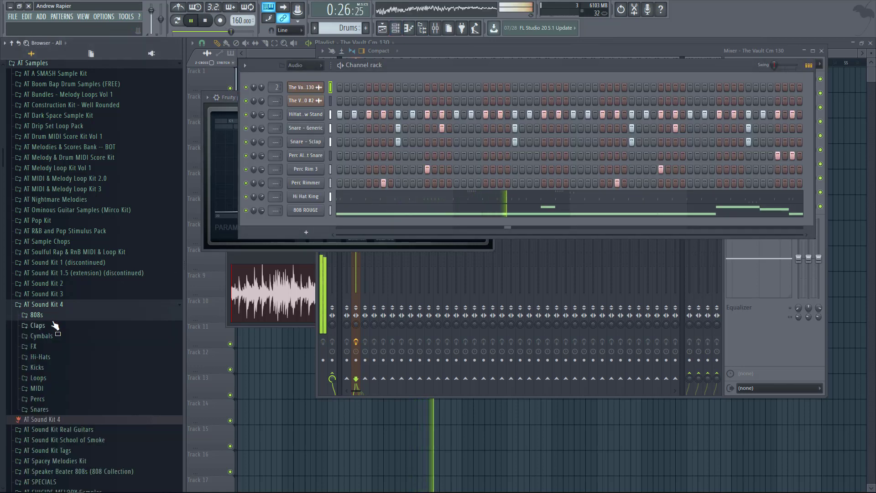
left_click(57, 367)
left_click(67, 452)
left_click_drag(67, 457, 337, 222)
left_click(339, 223)
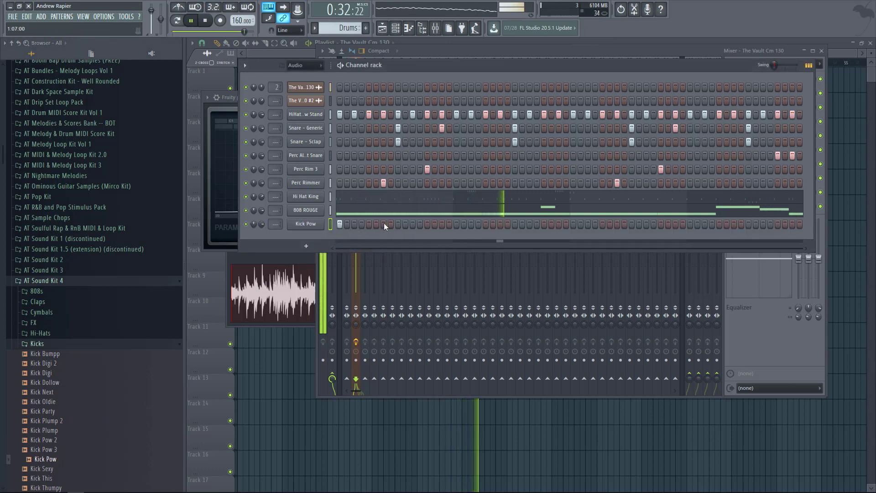
Stop playback and route the channels from HiHat New Stand through Kick Pow to consecutive mixer tracks starting at Insert 3.
key("space")
left_click_drag(329, 115, 327, 234)
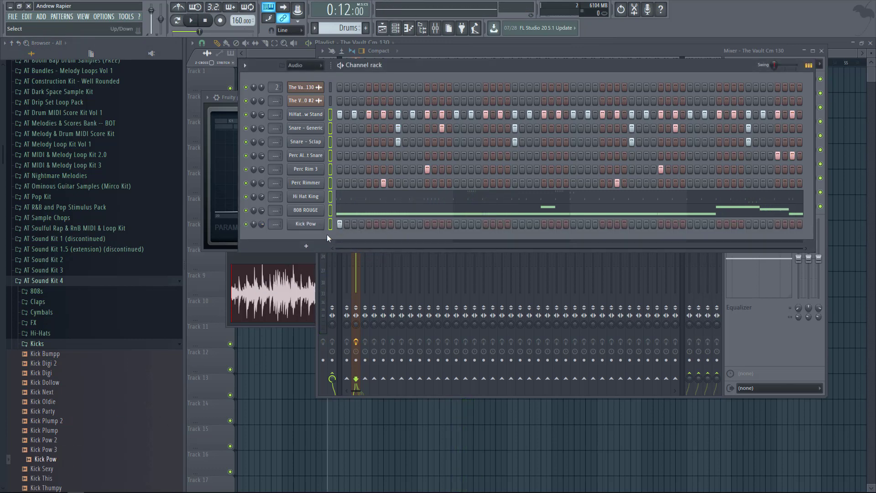
left_click(753, 326)
left_click(365, 114)
right_click(365, 114)
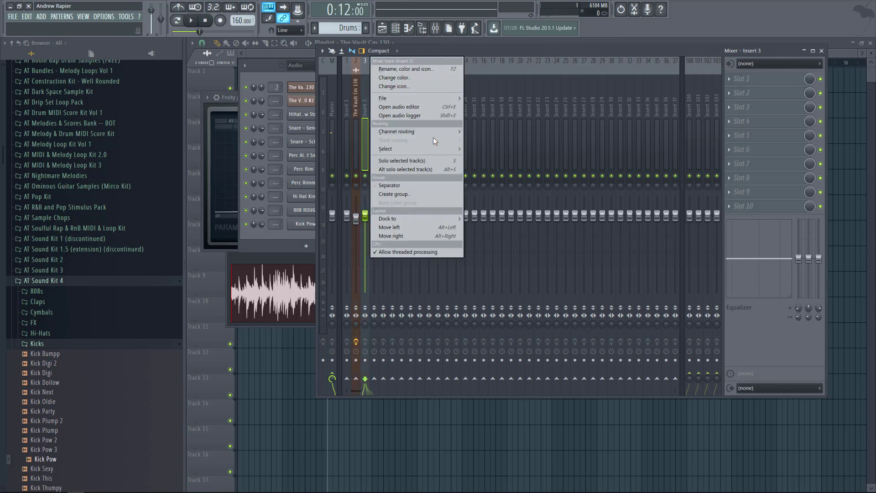
mouse_move(448, 131)
left_click(478, 140)
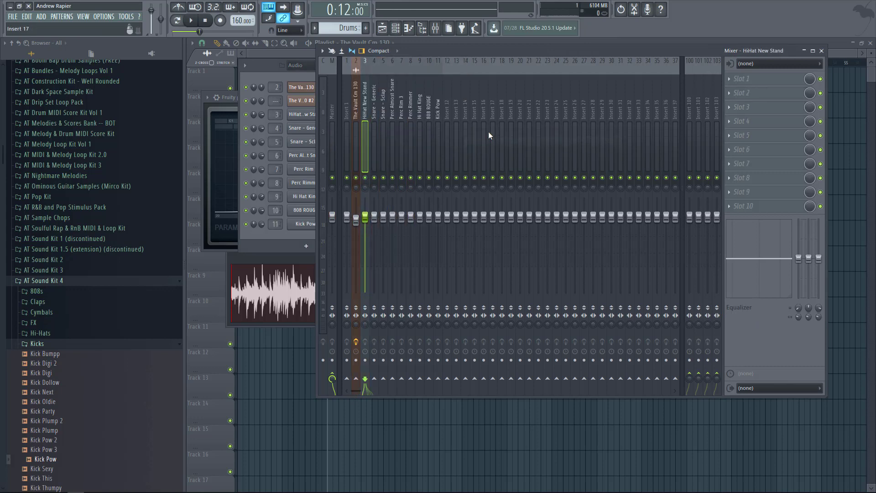
Load Soundgoodizer into the third effect slot of the Kick Pow mixer track.
left_click(439, 122)
left_click(741, 107)
mouse_move(748, 118)
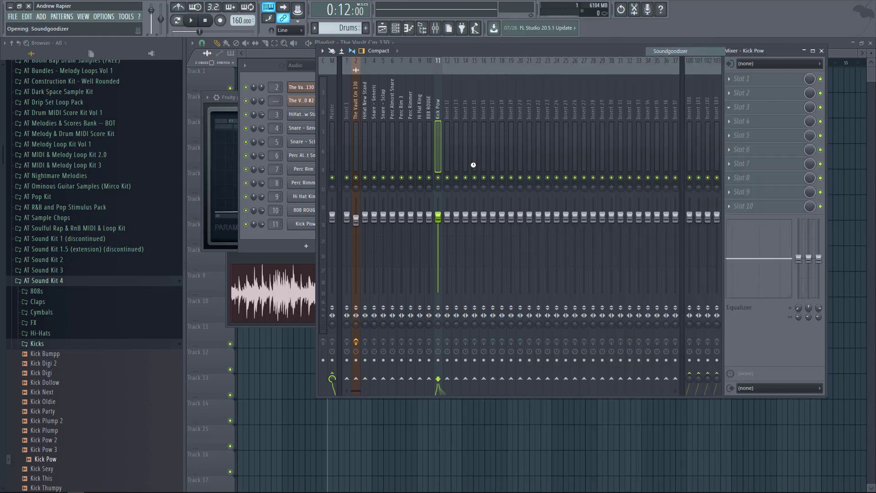
left_click(703, 51)
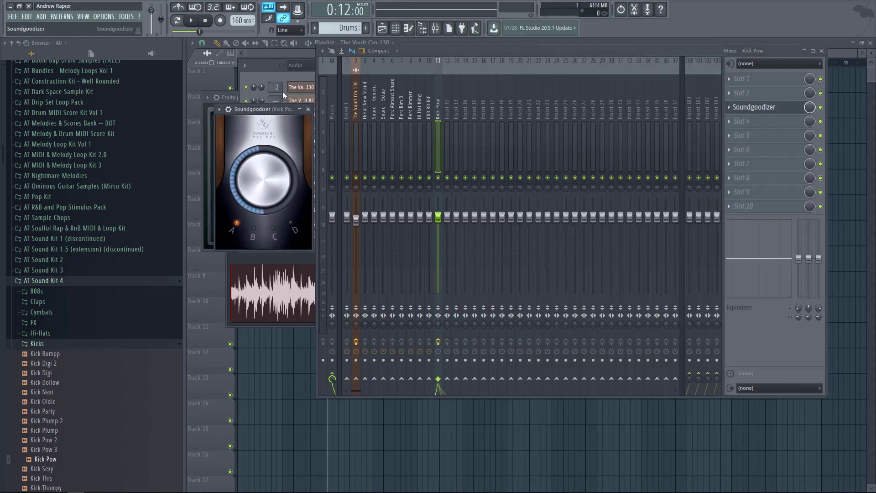
Add Kick Pow hits on steps 21, 33, 45, 53, 59 and 63, and play the beat.
left_click(283, 79)
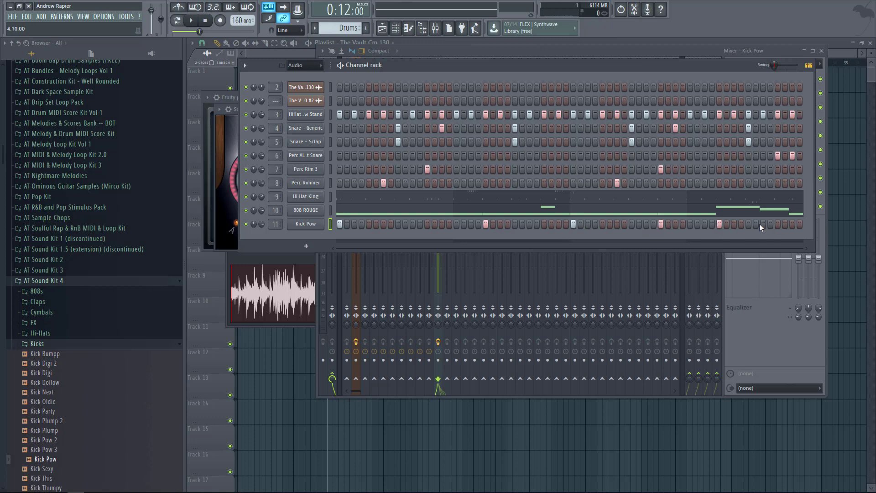
left_click(792, 225)
key("space")
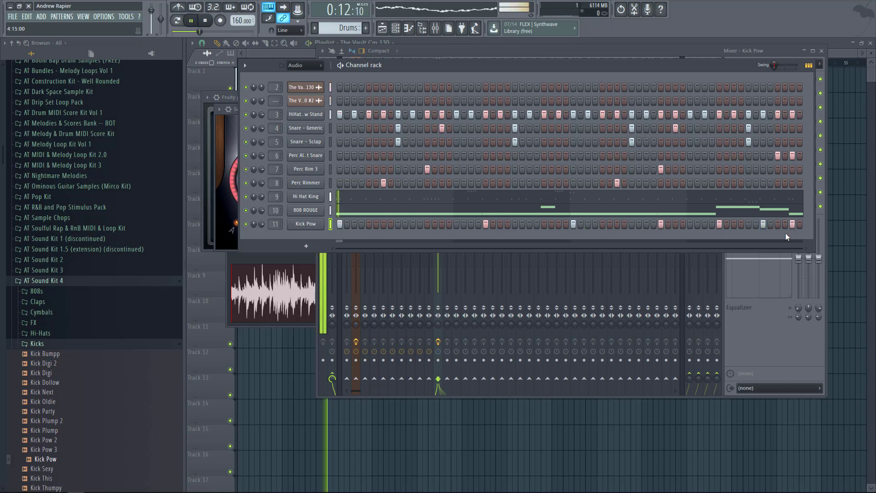
Place a copy of The Vault Cm 130 #2 clip at bar 25 on Track 2 of the playlist.
right_click(471, 430)
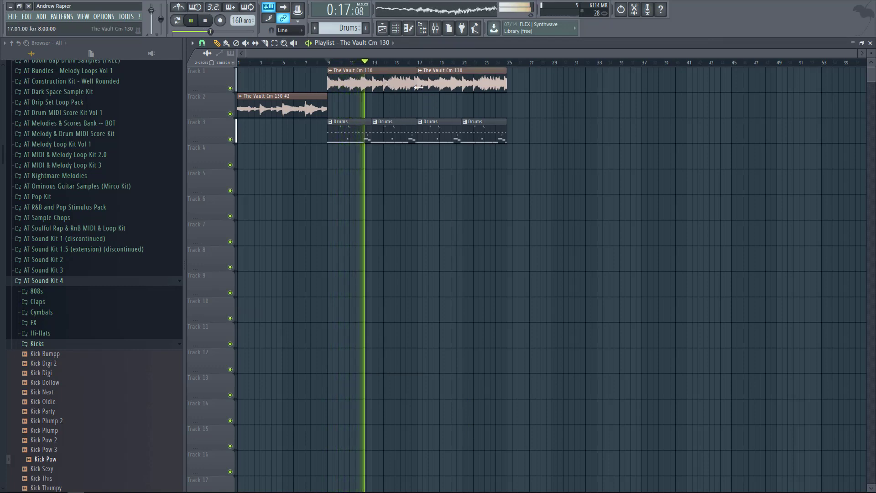
right_click(380, 91)
key("ctrl+z")
left_click(306, 107)
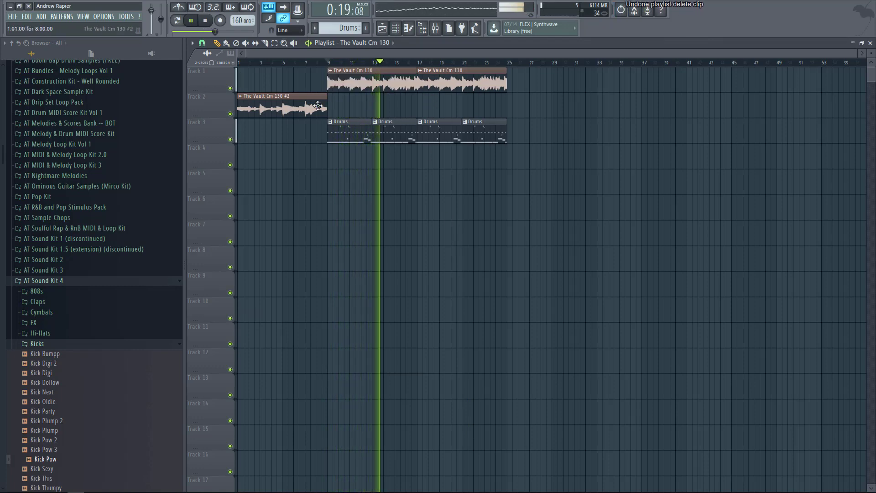
left_click(510, 107)
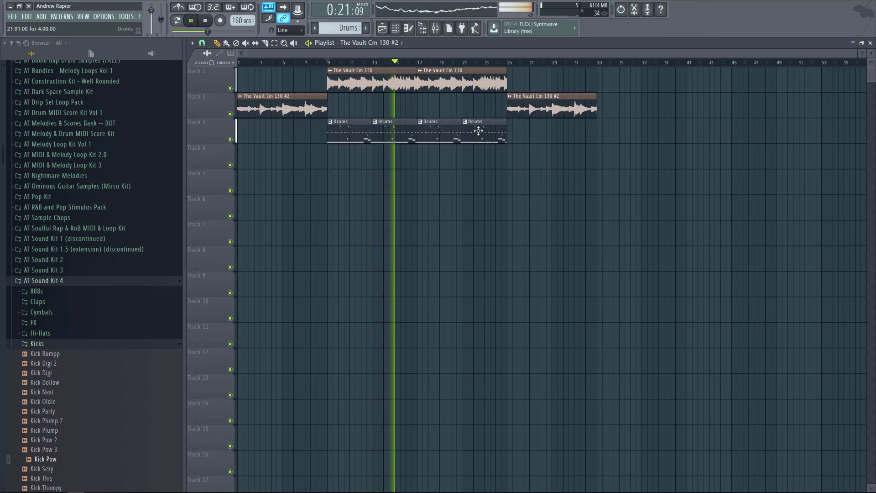
Place a Drums pattern clip at bar 25 on Track 4 and make it unique as Drums #2.
left_click_drag(505, 133, 523, 169)
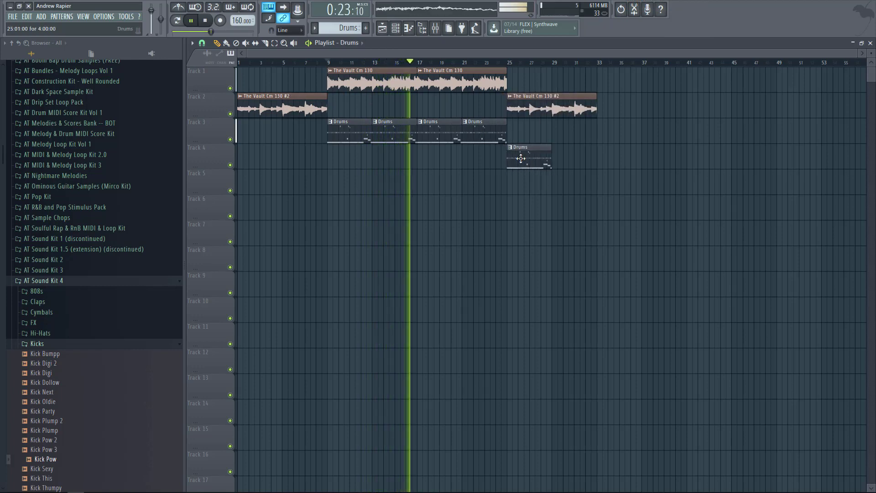
left_click(511, 148)
double_click(524, 159)
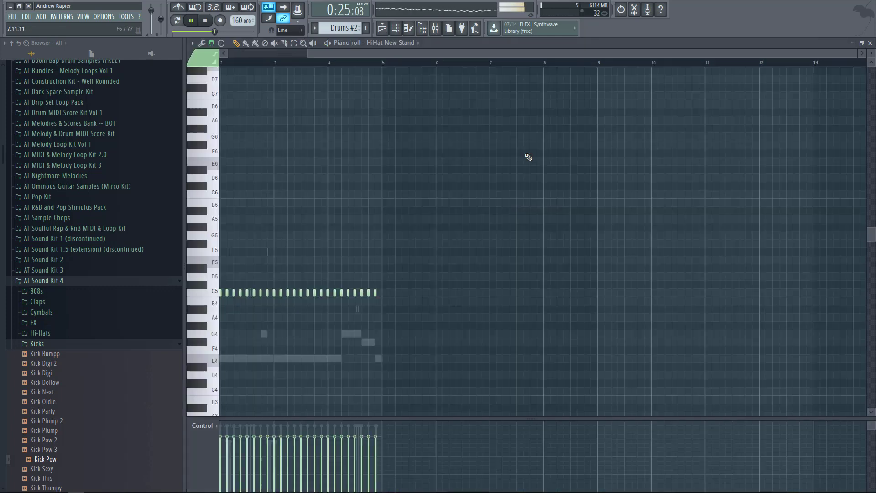
Cut the 808 ROUGE and Kick Pow notes from the Drums #2 pattern.
left_click(331, 211)
right_click(331, 224)
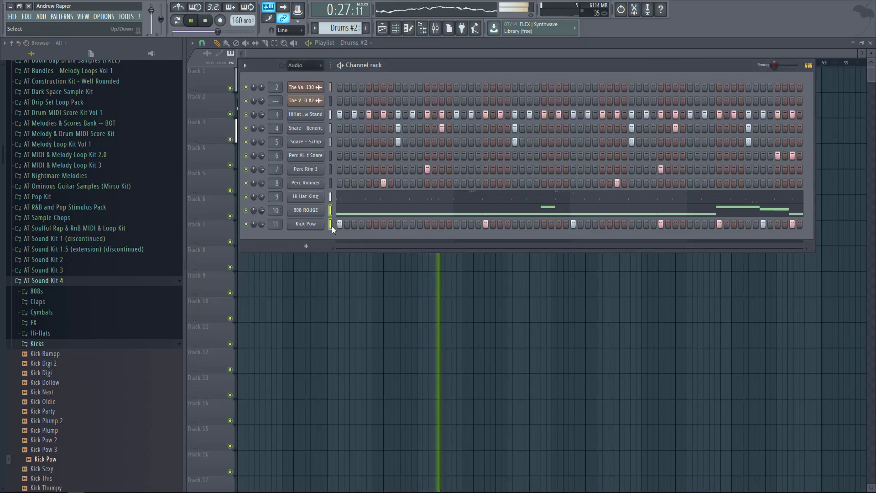
key("ctrl+x")
key("F6")
Place a second Drums #2 clip on Track 4 to fill bars 29 to 33.
left_click(561, 157)
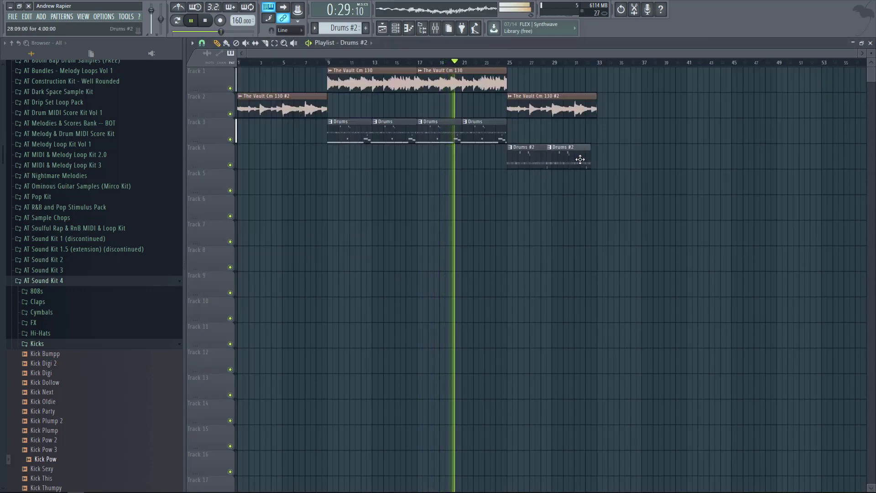
left_click_drag(525, 93, 569, 157)
left_click(607, 160)
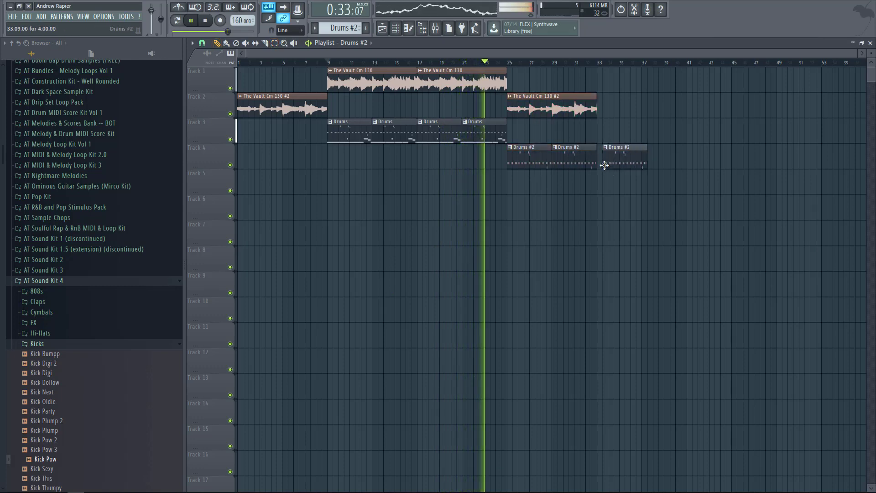
Duplicate the Track 2 sample clip and both Drums #2 clips from bars 25–33 to bars 33–41.
left_click_drag(615, 177, 533, 111)
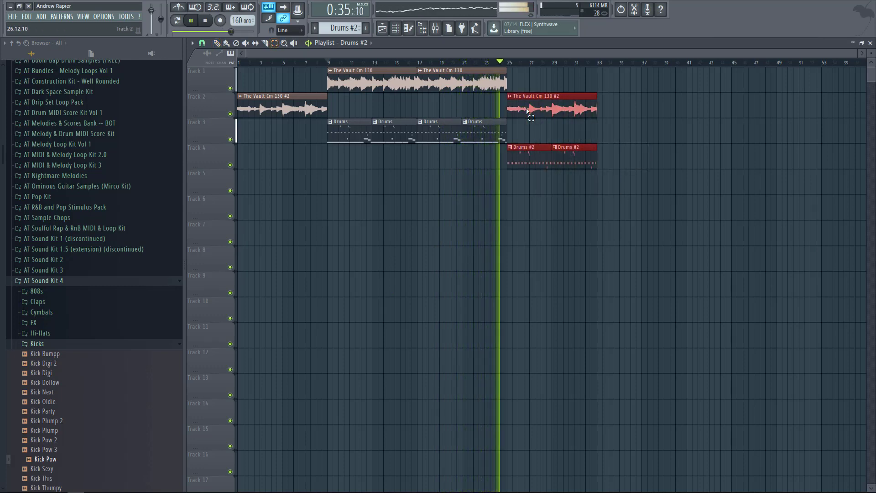
left_click_drag(541, 148, 614, 147)
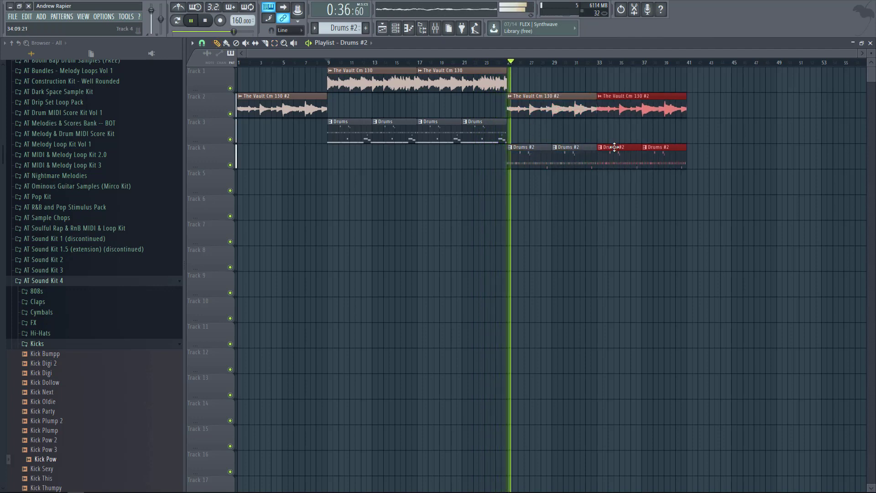
left_click(628, 128, "ctrl")
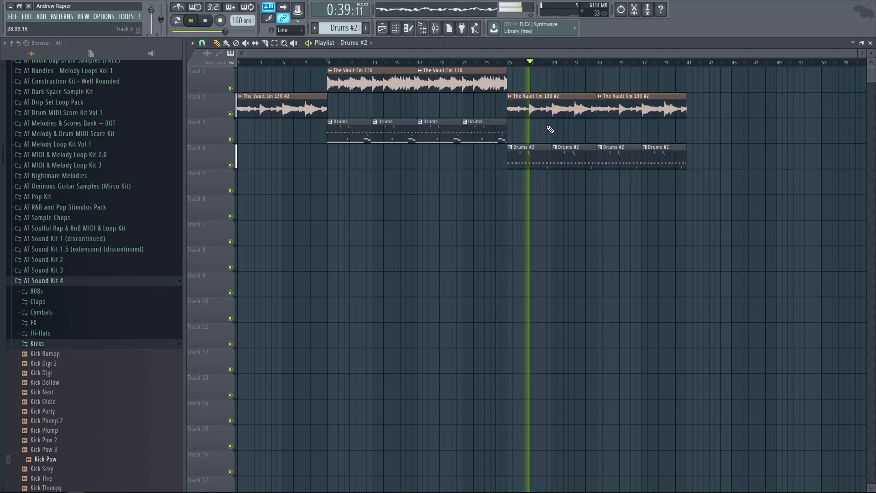
Make the Track 2 sample clip at bar 33 unique, shortening it to four bars with a repeat at bar 37.
left_click(610, 97)
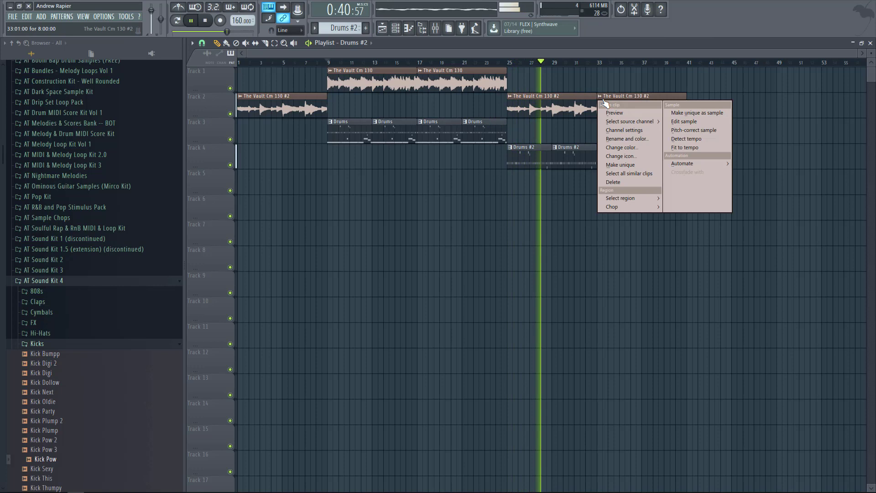
left_click(630, 170)
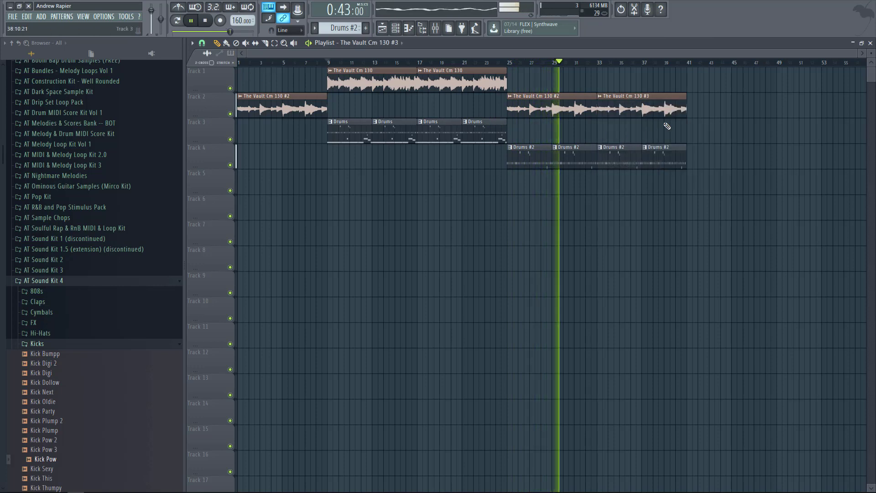
left_click_drag(686, 109, 665, 120)
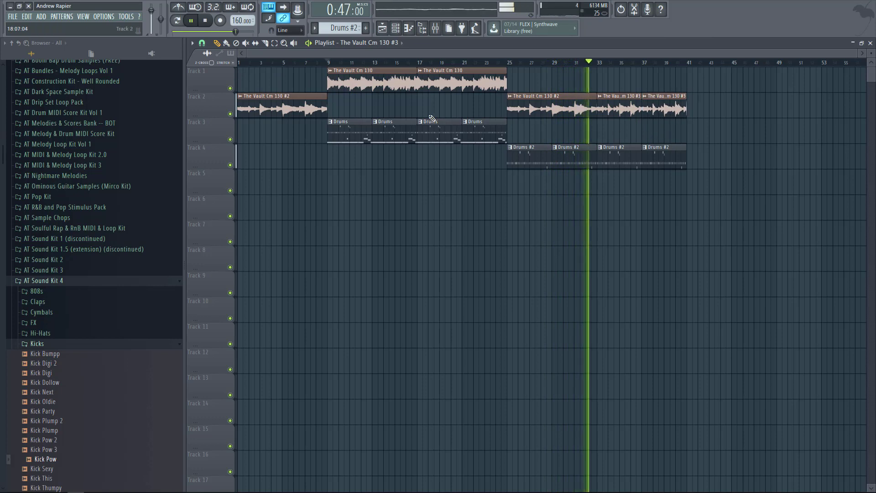
Place a Drums clip at bar 37 on Track 3 and delete the Drums #2 clip below it on Track 4.
left_click(470, 130)
left_click(647, 132)
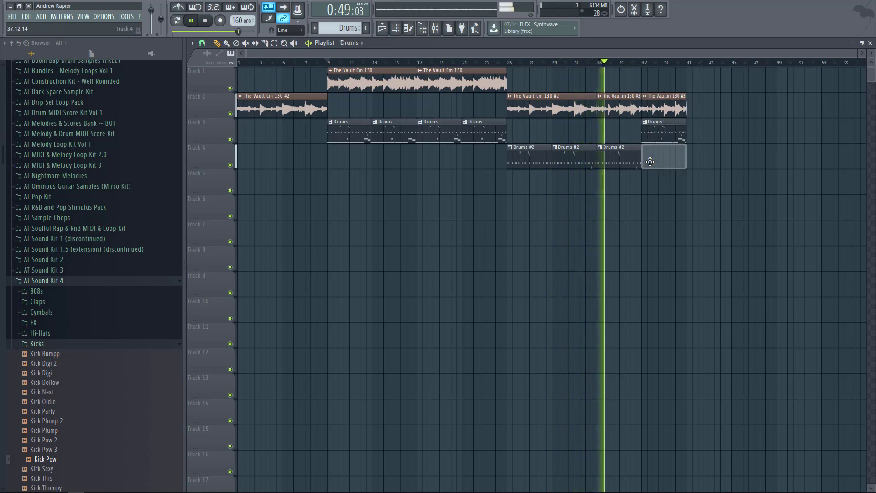
right_click(648, 155)
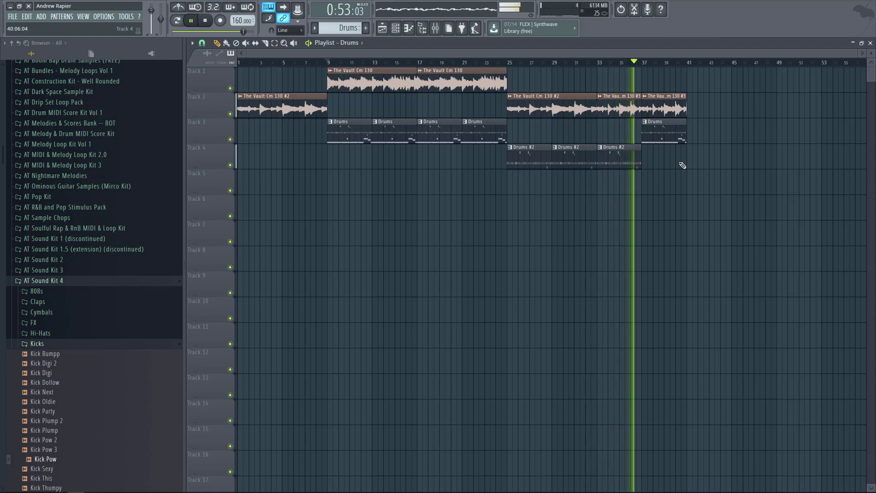
Duplicate the Track 1 sample clips and Track 3 Drums clips from bars 9–25 to bars 41–57.
left_click_drag(334, 137, 505, 68)
left_click_drag(365, 126, 708, 138)
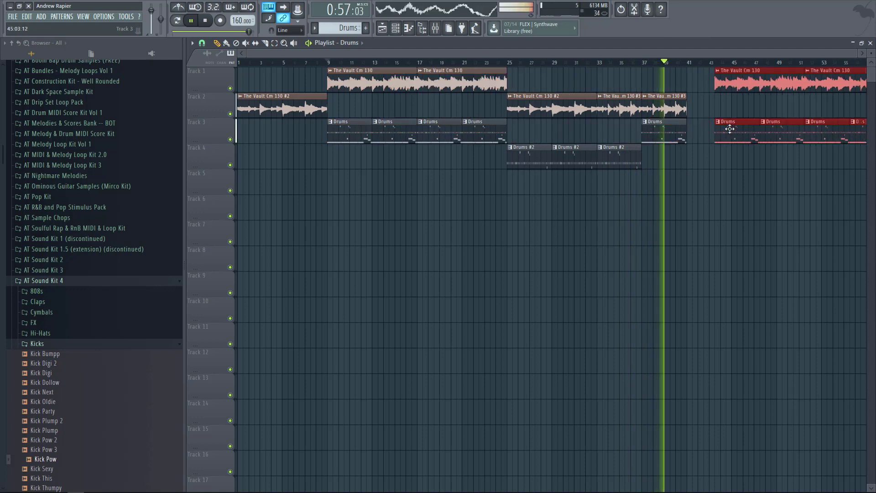
left_click(718, 183, "ctrl")
scroll(715, 180, "down", 1)
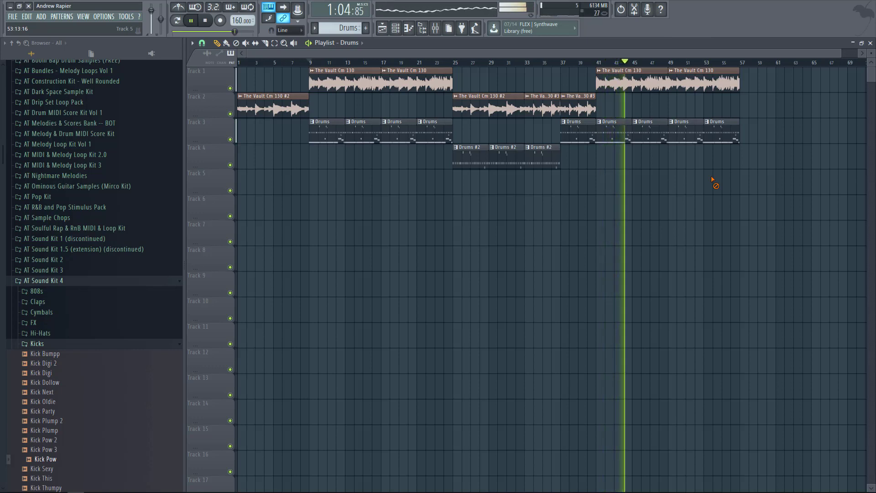
key("ctrl+shift+s")
right_click(774, 81)
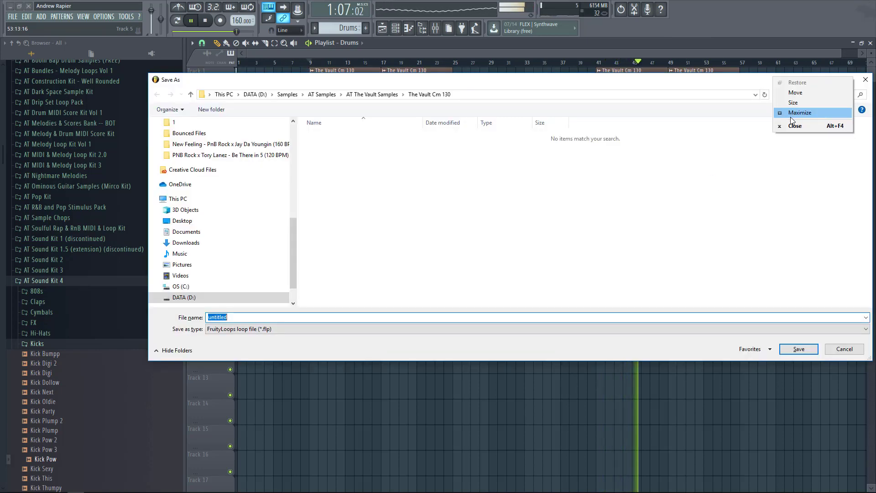
left_click(792, 132)
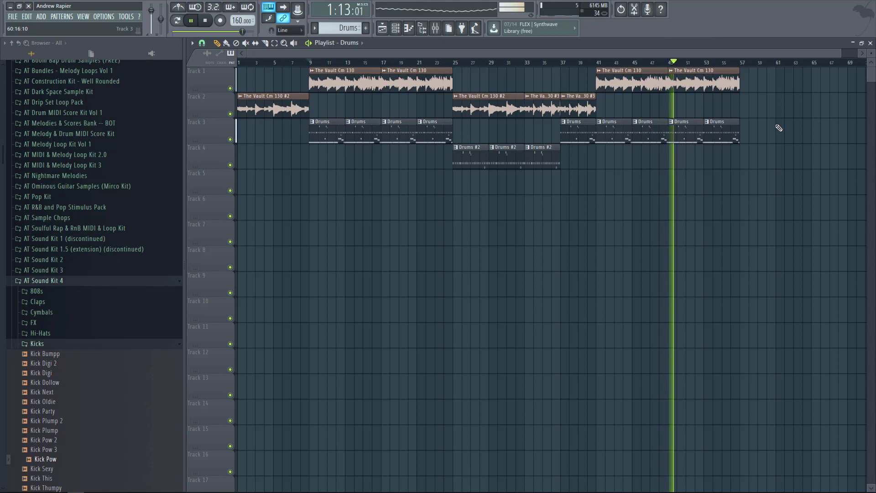
Load Fruity Limiter into the tenth effect slot of the Master mixer track and close its window.
left_click(435, 27)
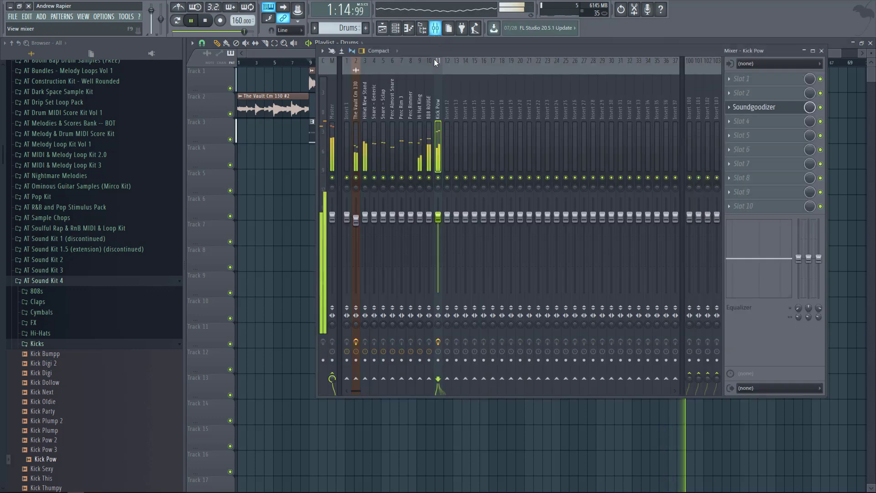
left_click(333, 148)
left_click(747, 205)
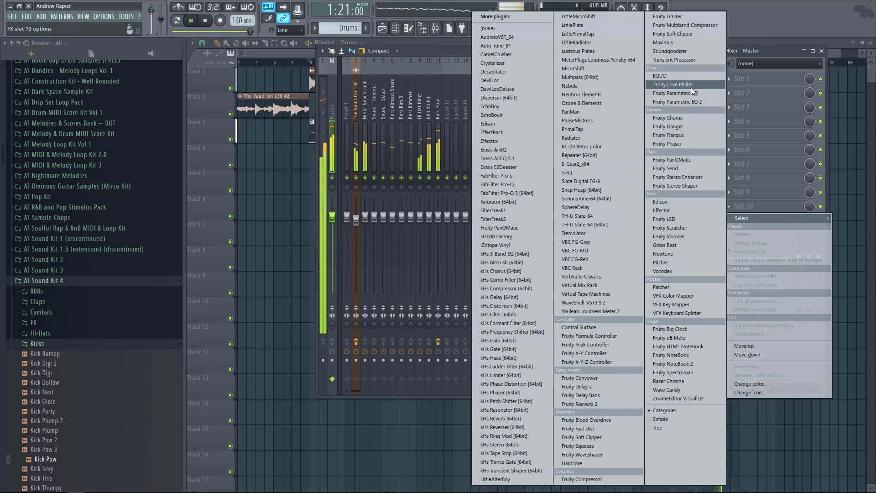
left_click(692, 17)
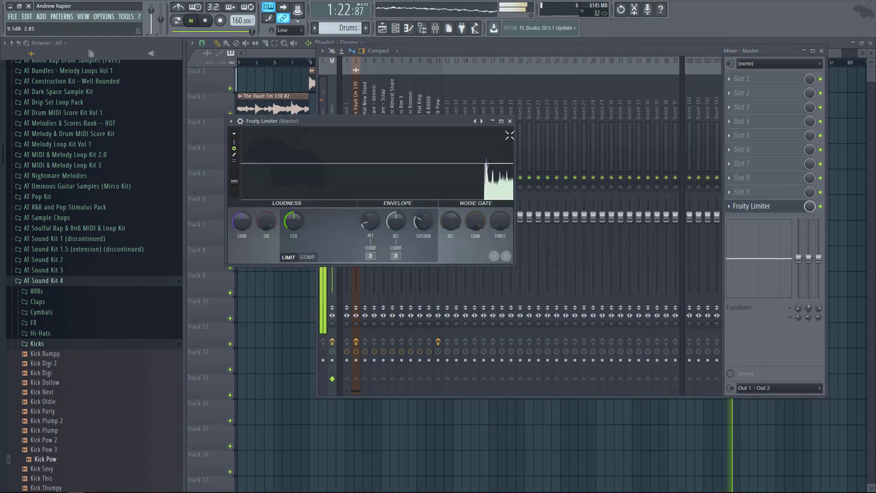
left_click(510, 121)
Load Ozone 8 Elements into the third effect slot of the Master mixer track and adjust the stereo width in its Imager.
left_click(753, 111)
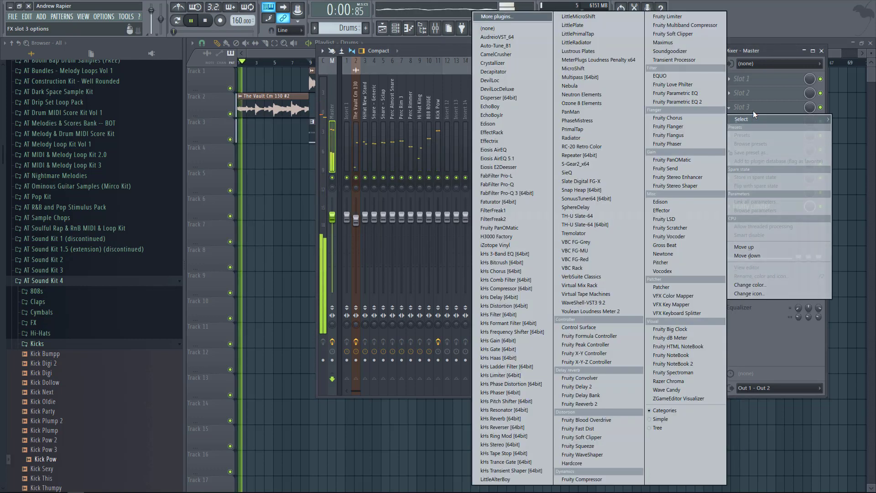
left_click(582, 103)
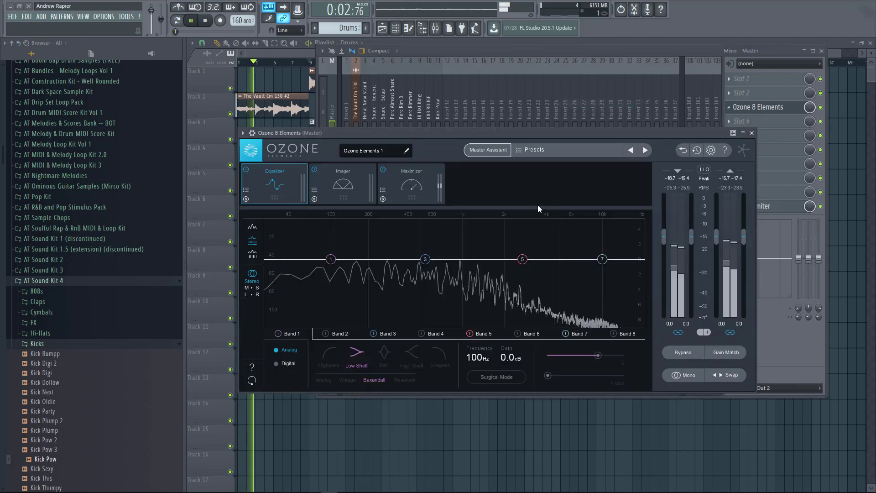
left_click(346, 199)
left_click_drag(352, 309, 359, 309)
Set the Ozone Maximizer to IRC II mode with a -0.2 dB ceiling, -2.4 dB threshold and 2.40 character.
left_click(426, 184)
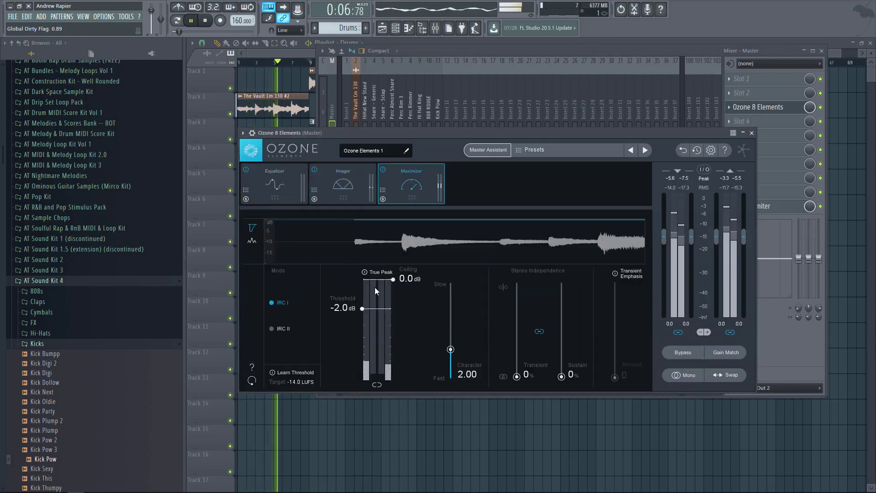
left_click(290, 328)
left_click_drag(363, 308, 362, 313)
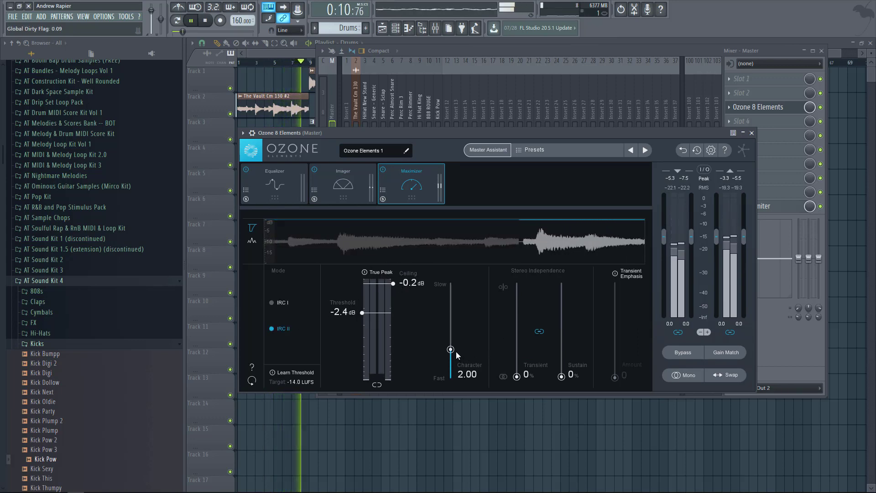
left_click_drag(451, 350, 451, 345)
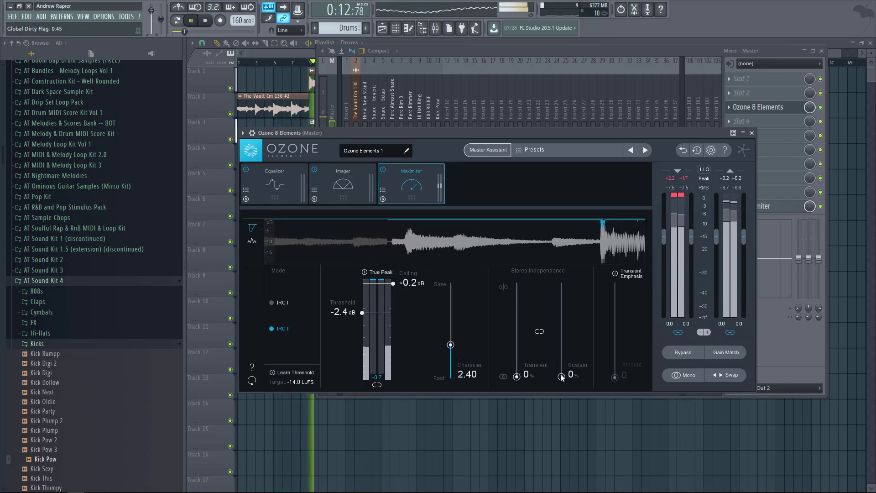
Set the Maximizer's stereo independence to 19% transient and 17% sustain, enable Transient Emphasis at 43, and close Ozone.
left_click_drag(561, 376, 561, 360)
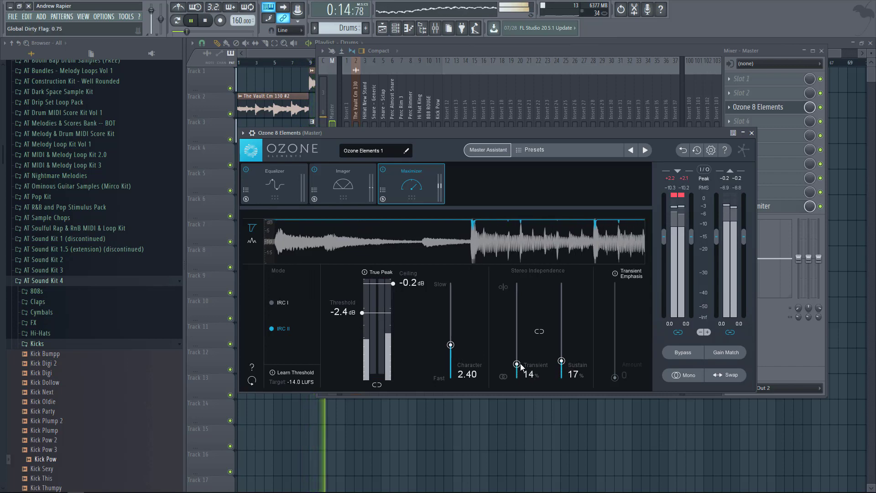
left_click_drag(517, 378, 517, 360)
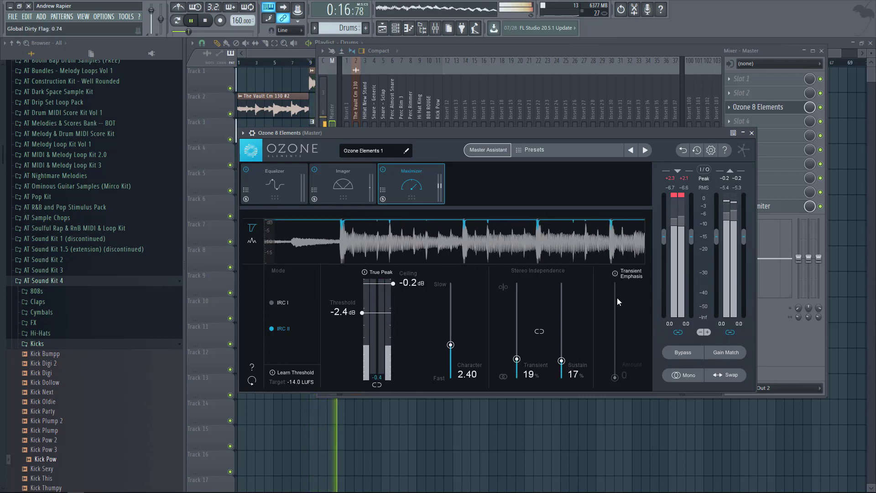
left_click(616, 273)
left_click_drag(627, 376, 624, 359)
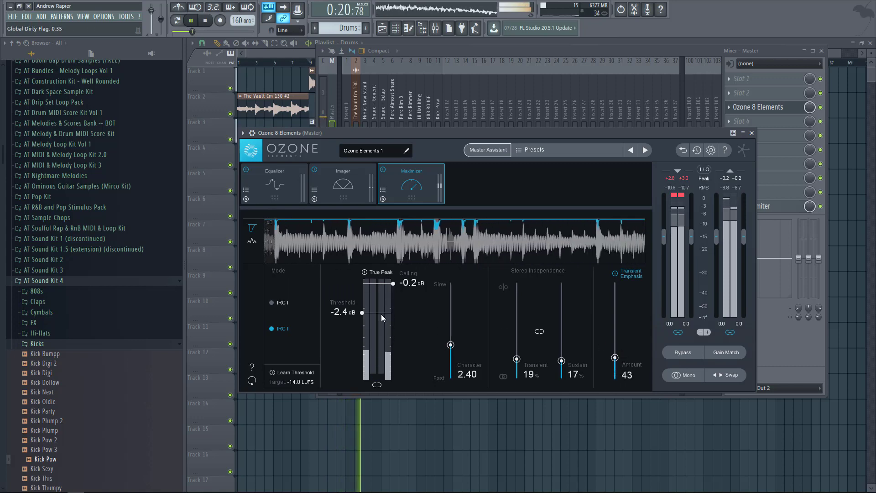
left_click_drag(381, 313, 381, 314)
left_click(752, 133)
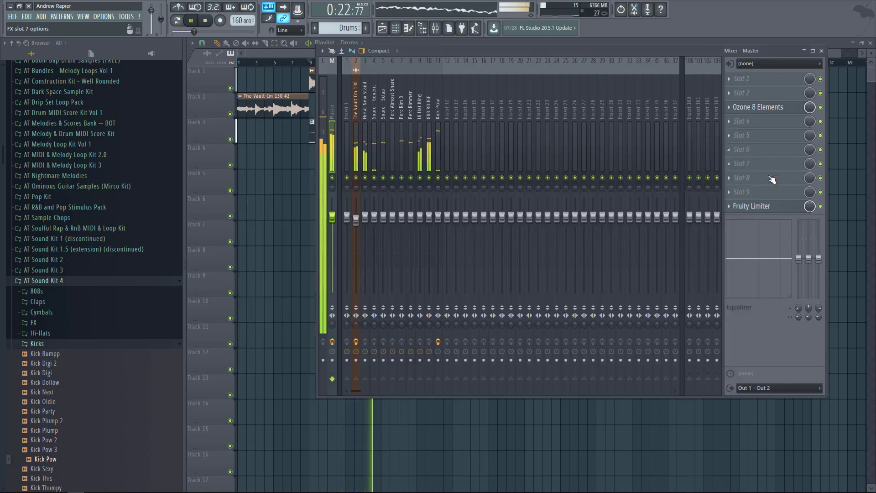
Check the Fruity Limiter on the Master track, closing it and the mixer to return to the playlist.
left_click(755, 207)
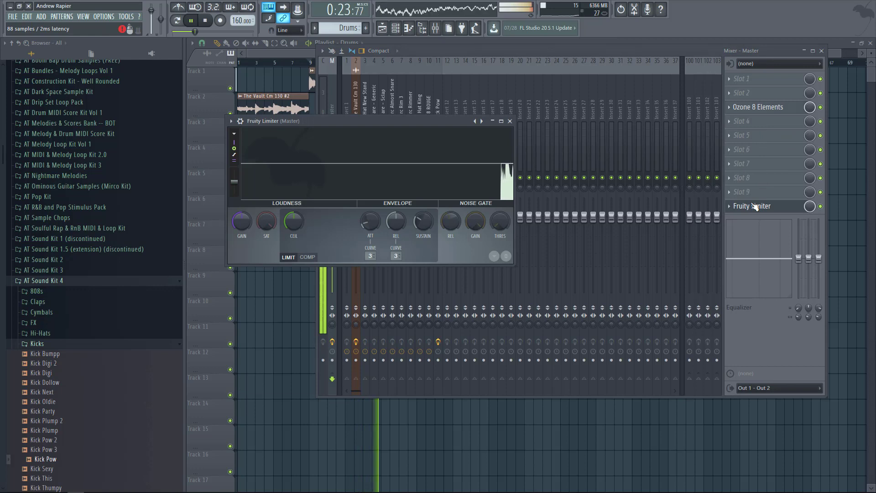
left_click(510, 121)
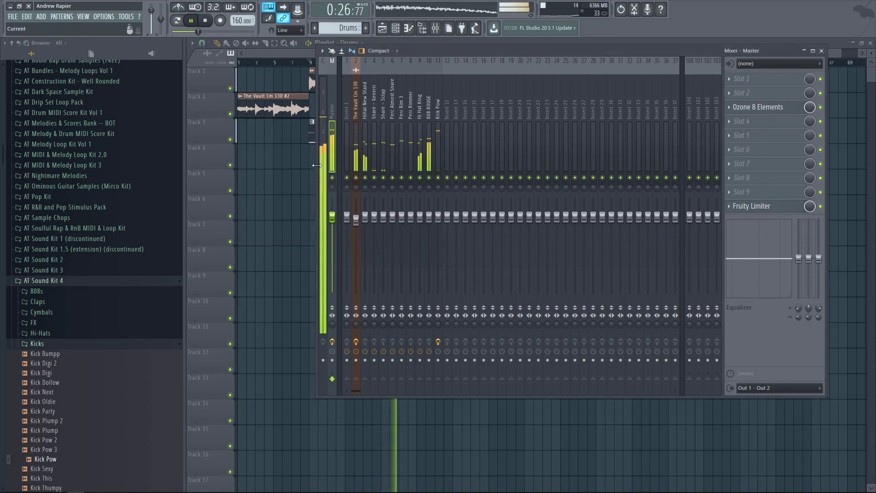
key("F9")
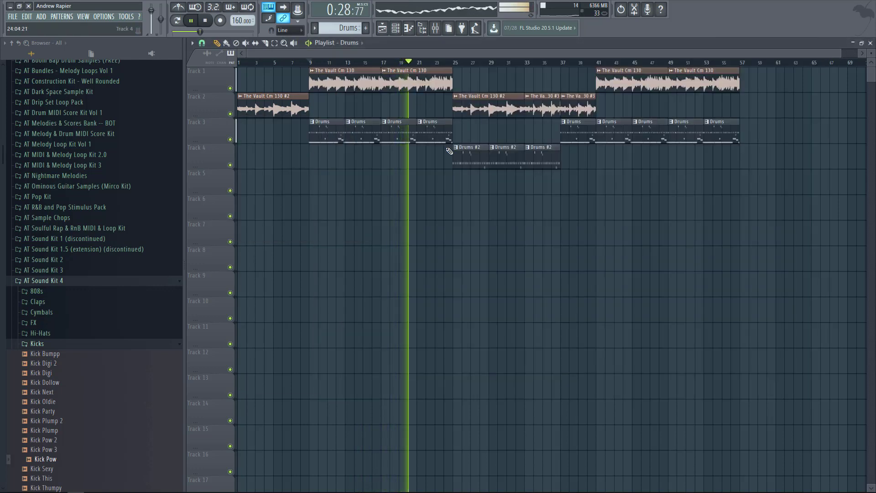
Shorten the Track 3 Drums clips starting at bars 21 and 53 by one bar, ending them at bars 24 and 56.
scroll(449, 135, "up", 2)
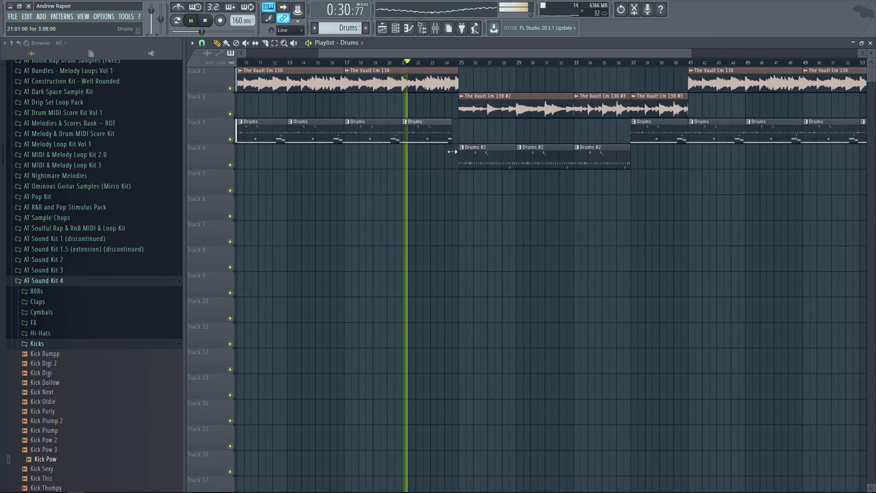
left_click_drag(452, 142, 446, 146)
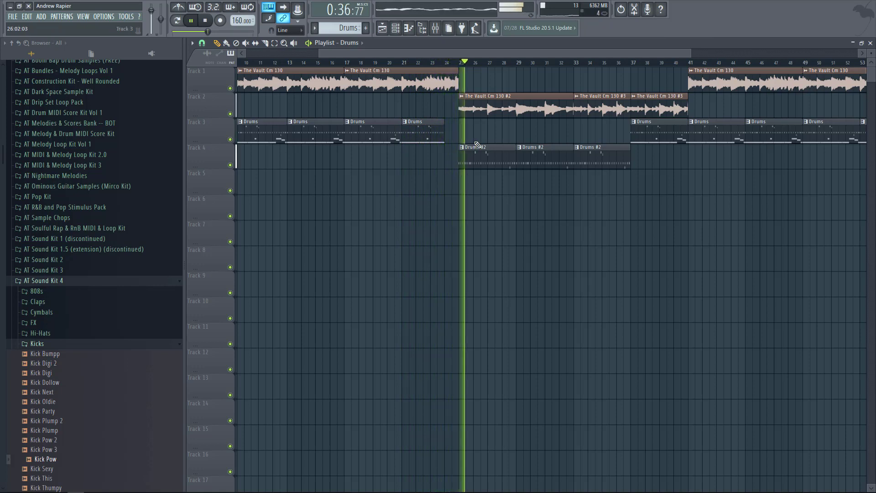
scroll(487, 137, "down", 3)
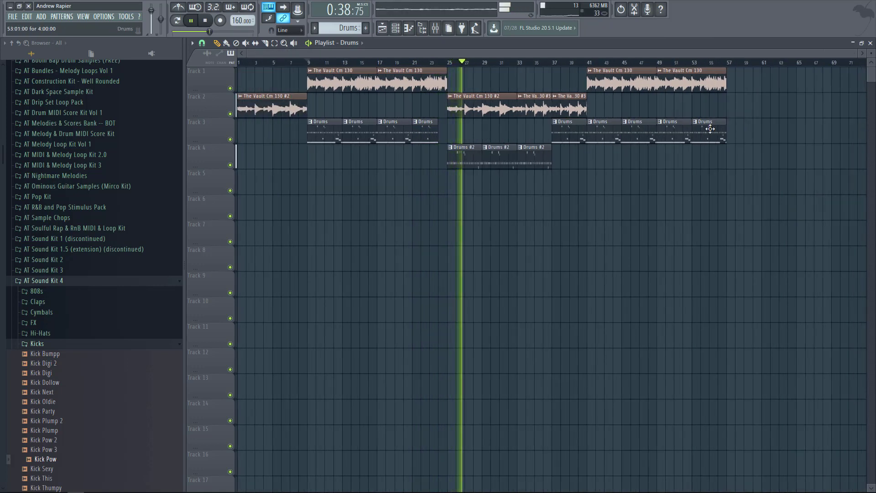
Start saving the project, cancel the save and stop playback.
key("ctrl+s")
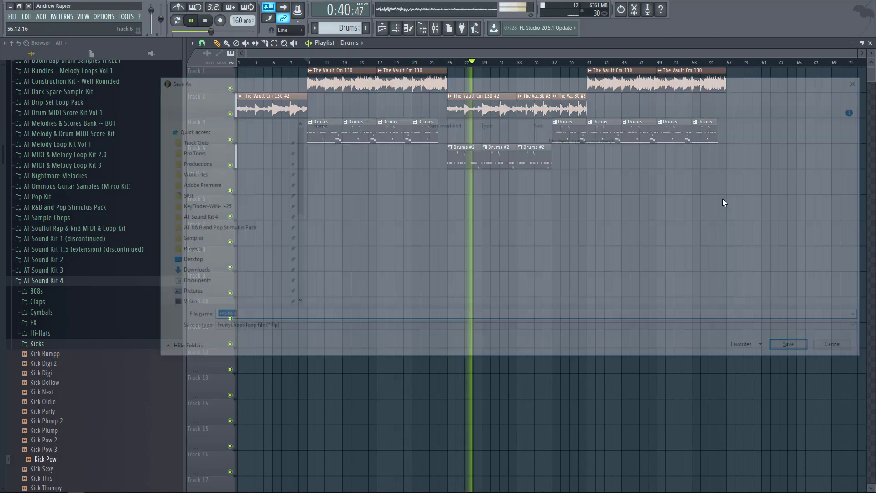
key("Escape")
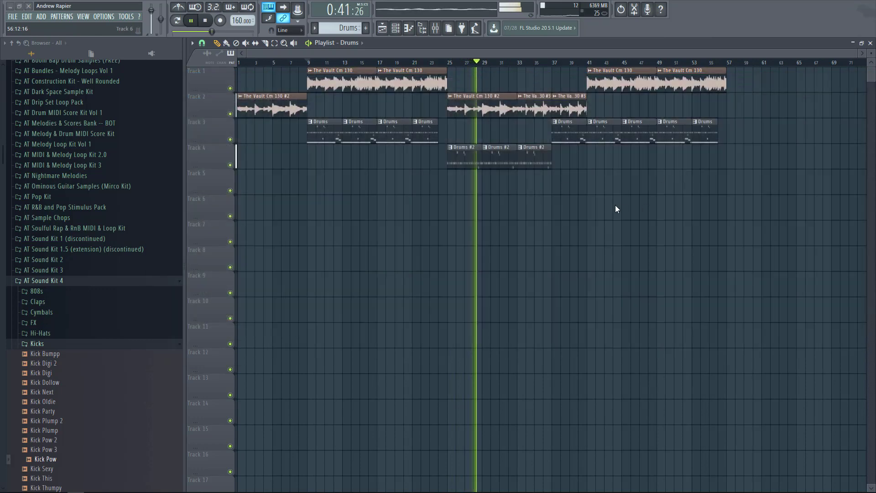
key("space")
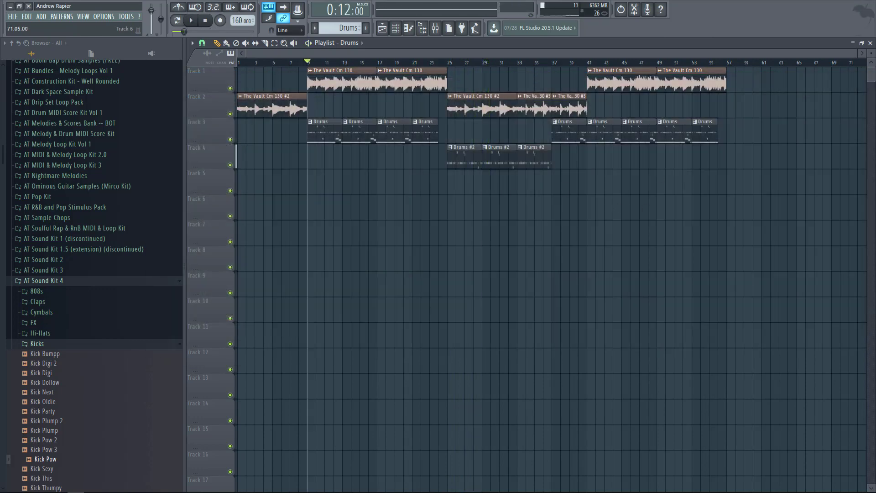